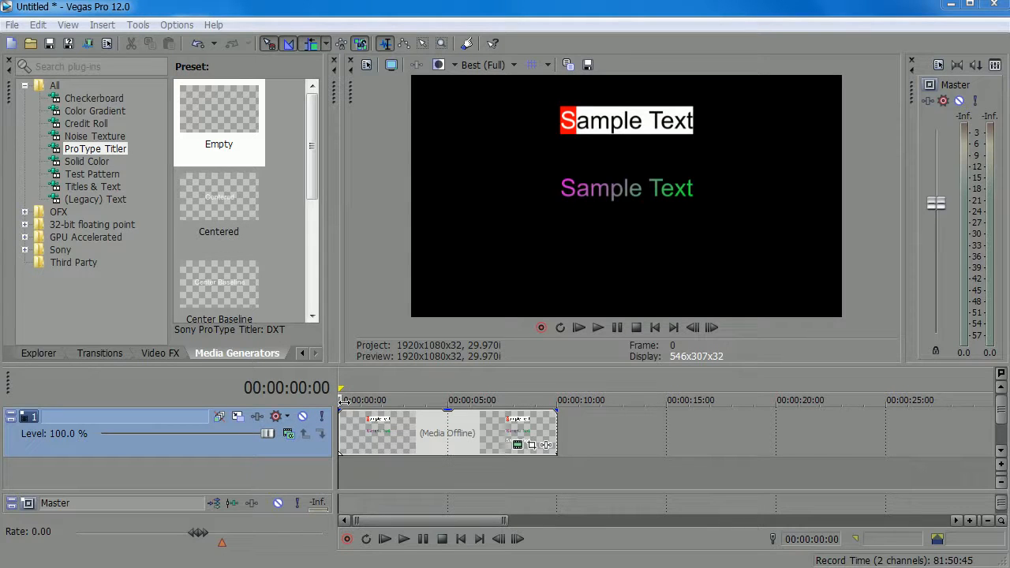
- Play and stop the preview of the title event, then place the cursor on the event at about 00:00:01:14
key("space")
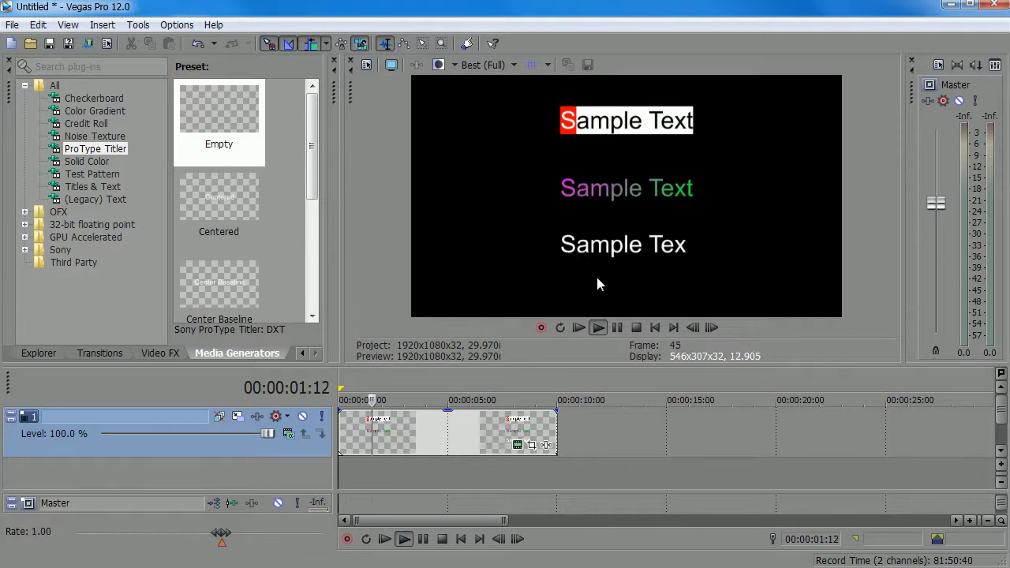
key("space")
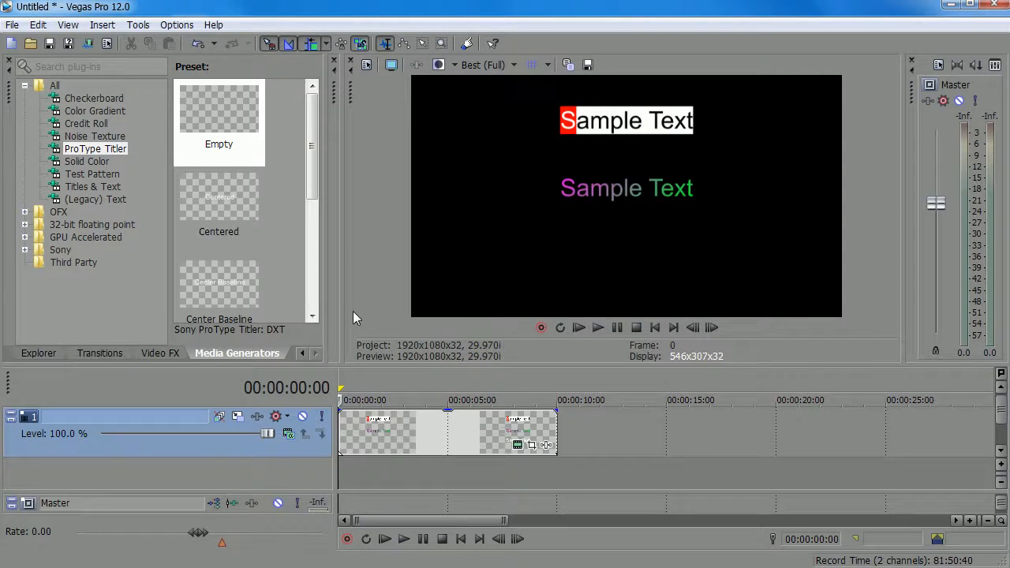
left_click(374, 420)
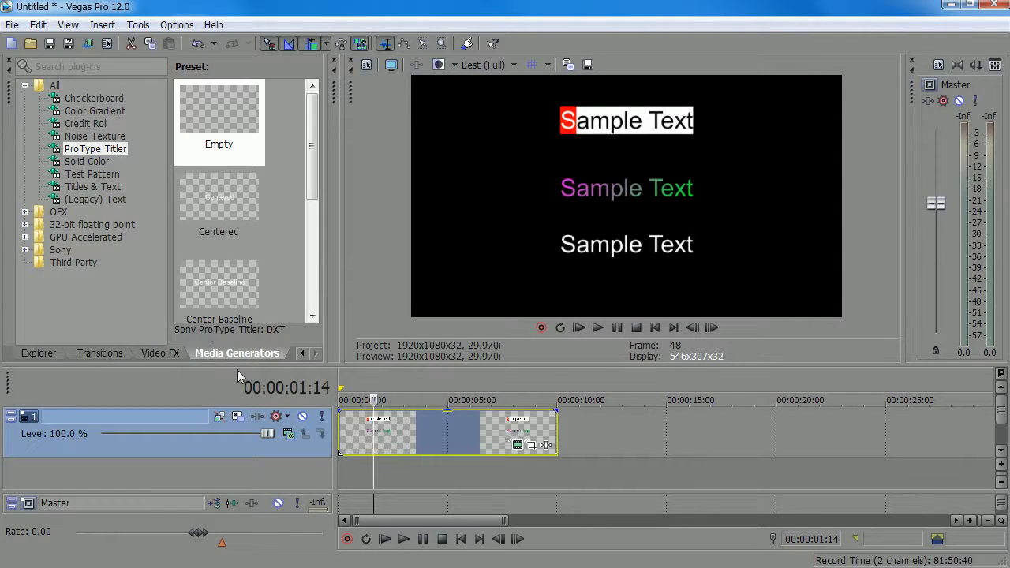
- Rearrange the docked windows so the Trimmer is widened between the media generators and the video preview
left_click(68, 25)
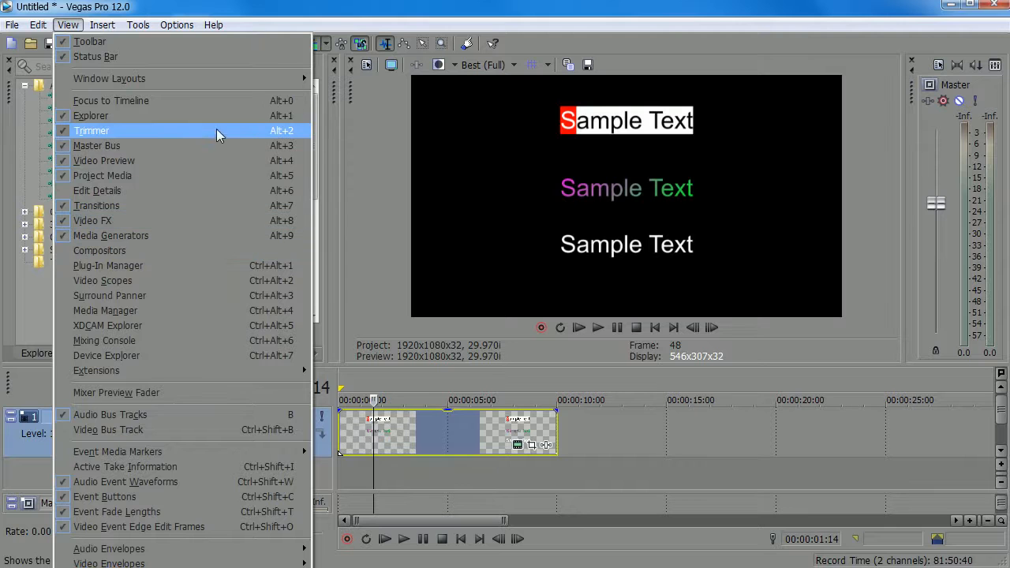
left_click(395, 118)
left_click_drag(348, 83, 859, 124)
left_click_drag(693, 100, 456, 110)
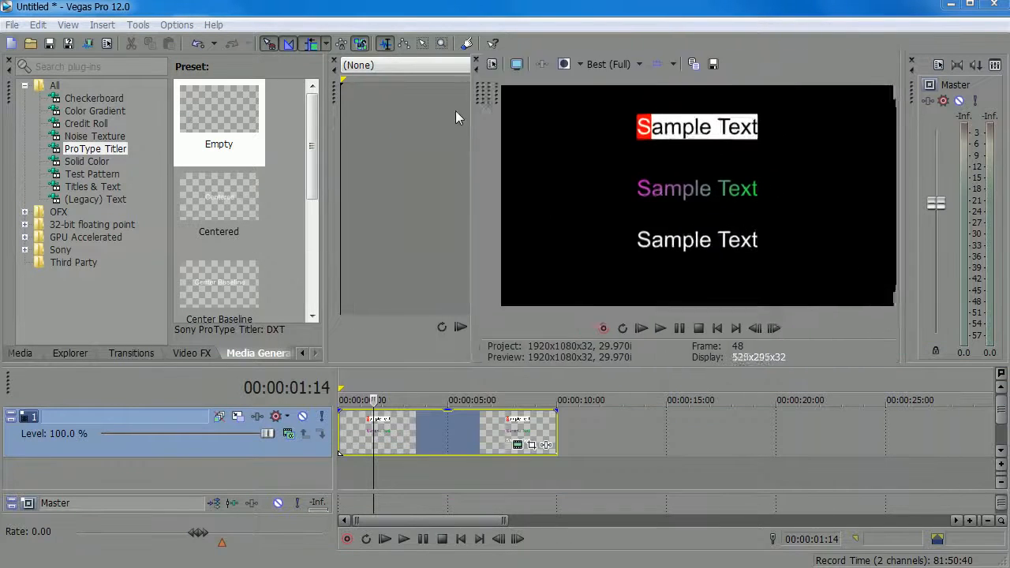
left_click(75, 26)
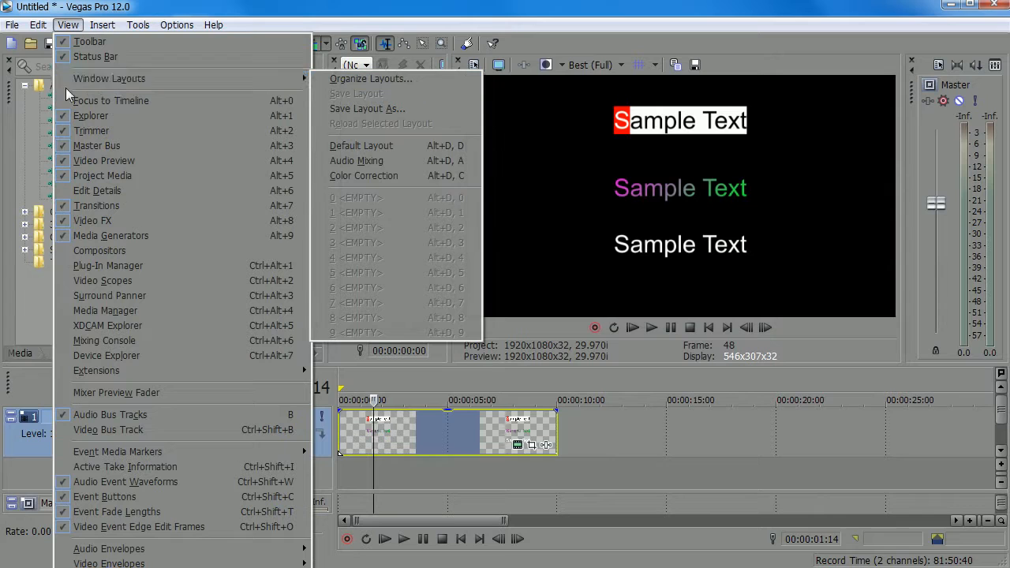
mouse_move(101, 80)
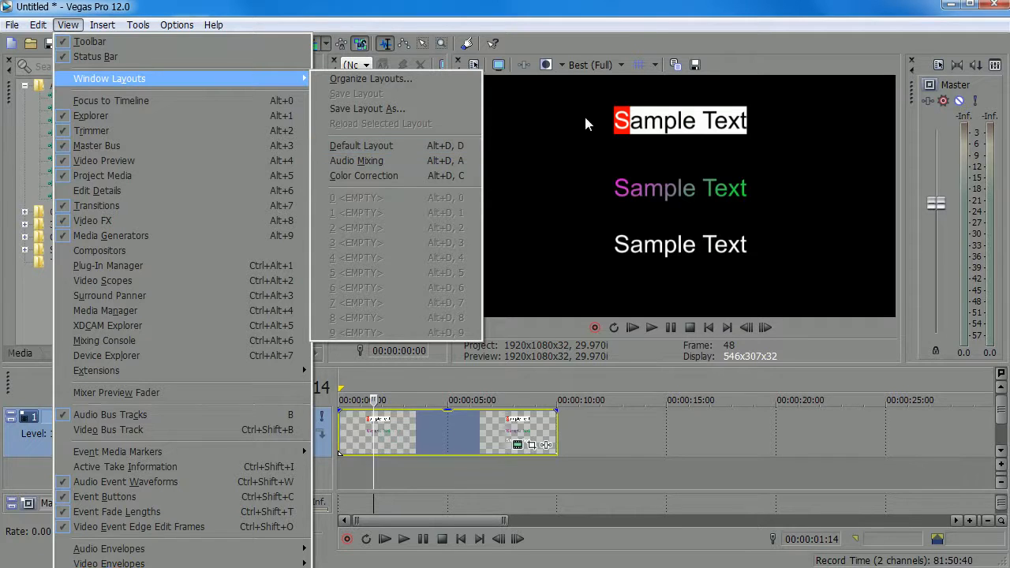
left_click(655, 426)
left_click(419, 424)
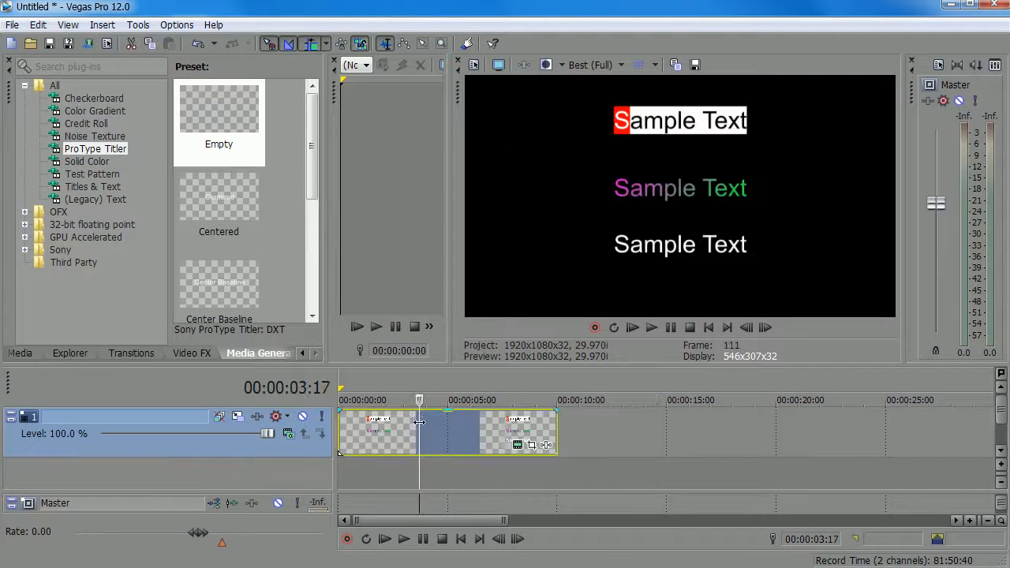
left_click_drag(433, 419, 415, 419)
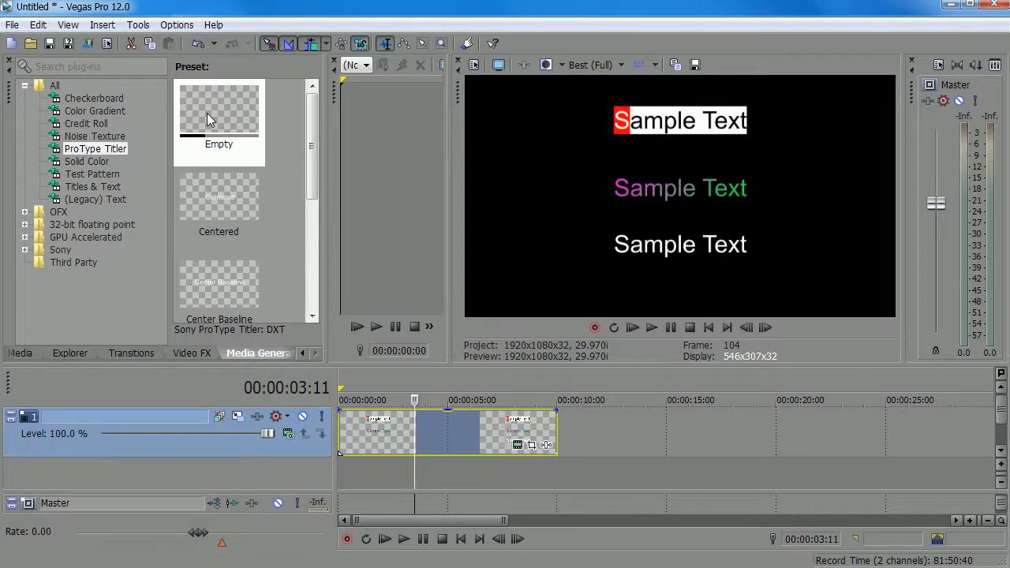
- Add an Empty ProType Titler event to the track after the existing event and check its default font settings
left_click_drag(207, 113, 583, 425)
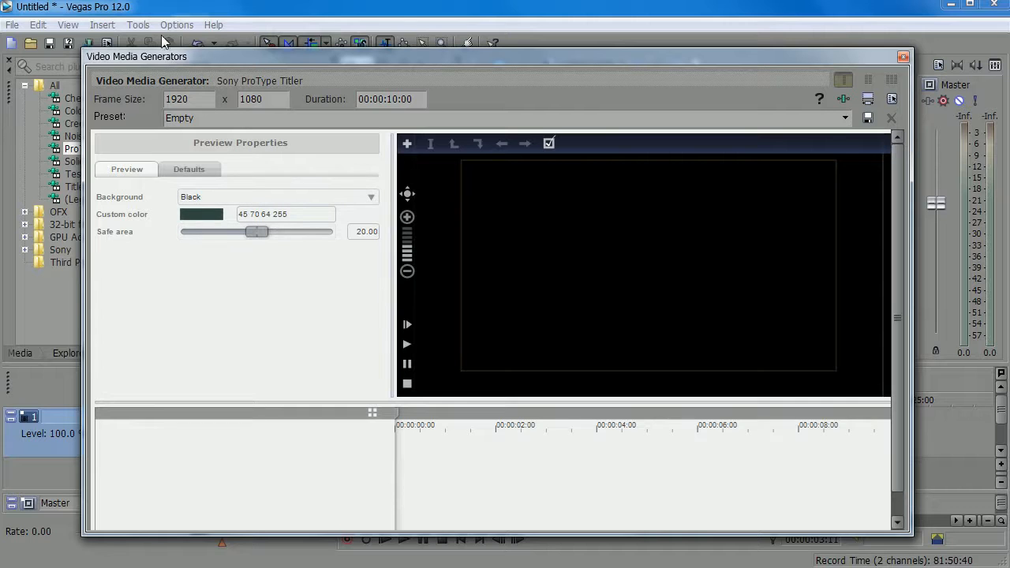
mouse_move(275, 63)
left_mouse_down()
mouse_move(249, 67)
mouse_move(258, 64)
left_mouse_up()
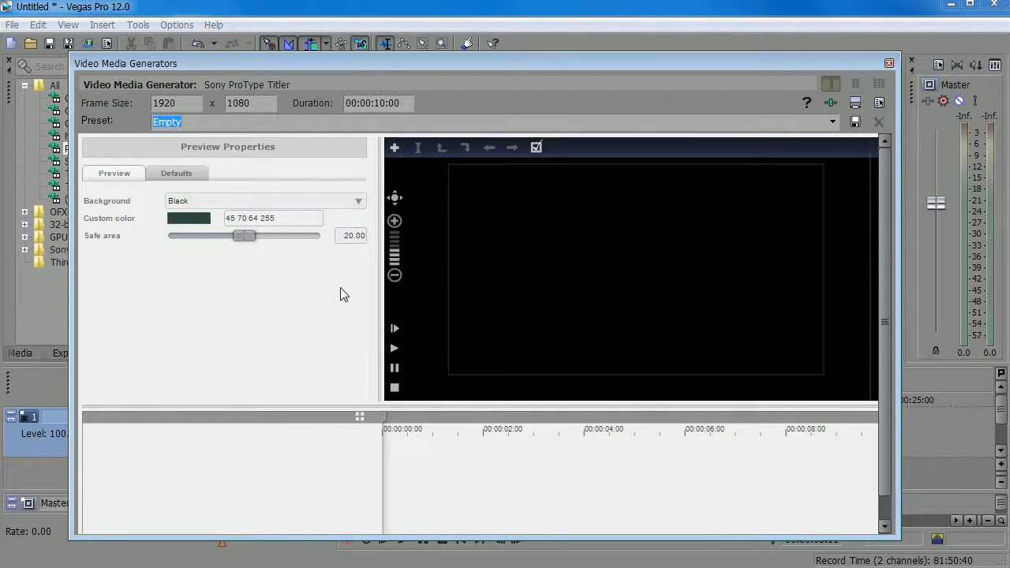
left_click(176, 173)
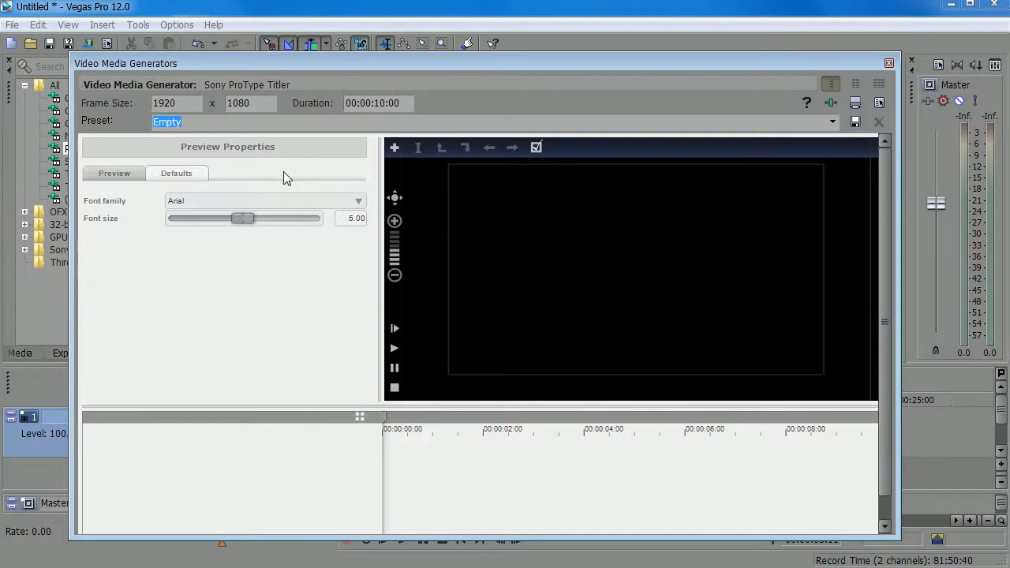
left_click(132, 173)
- Add a text block in the titler and replace its sample text with "안녕하세요"
left_click(395, 148)
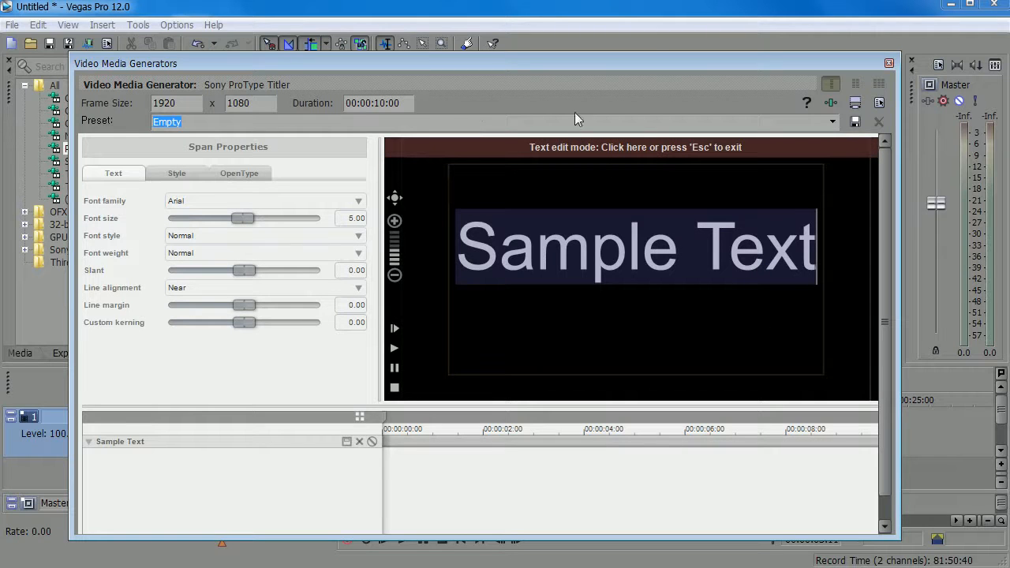
left_click_drag(677, 245, 486, 268)
type("df")
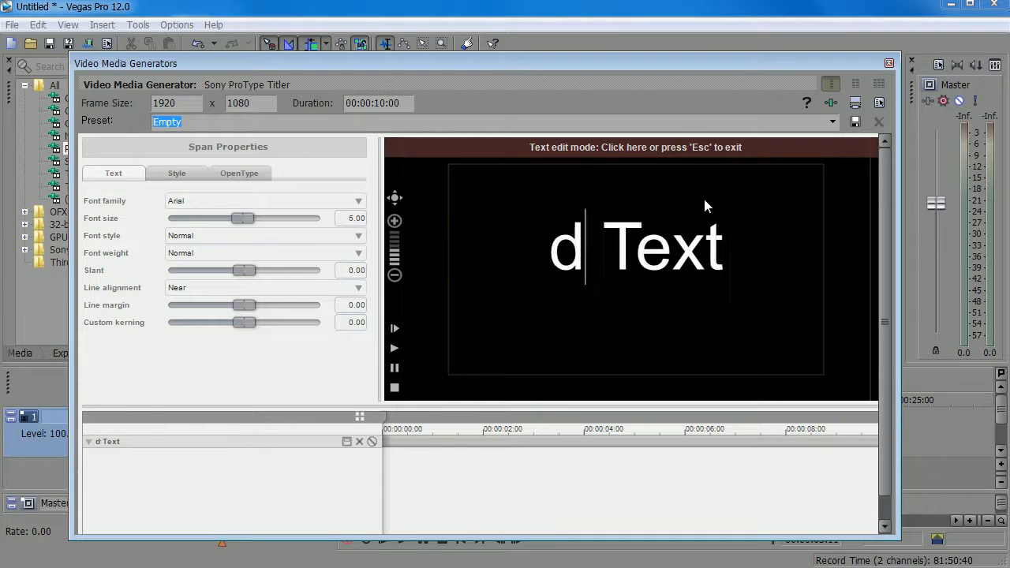
key("BackSpace")
key("BackSpace")
key("ctrl+a")
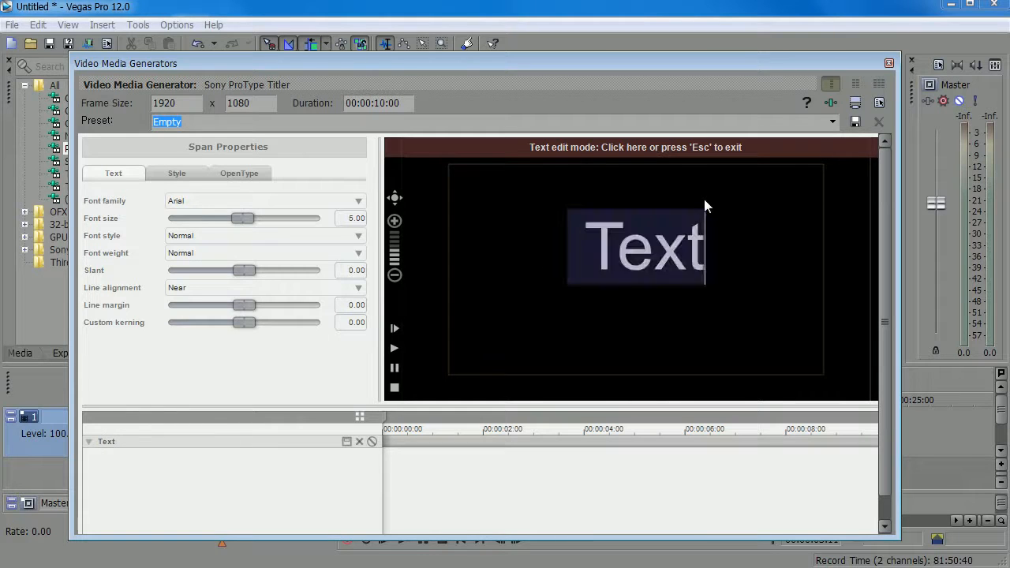
key("Delete")
type("안녕하세요")
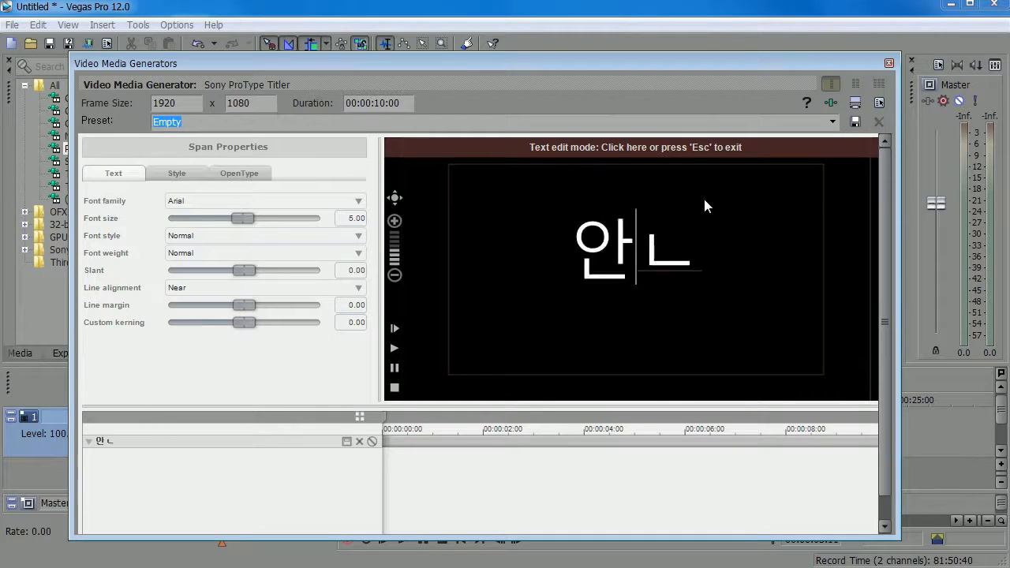
key("Right")
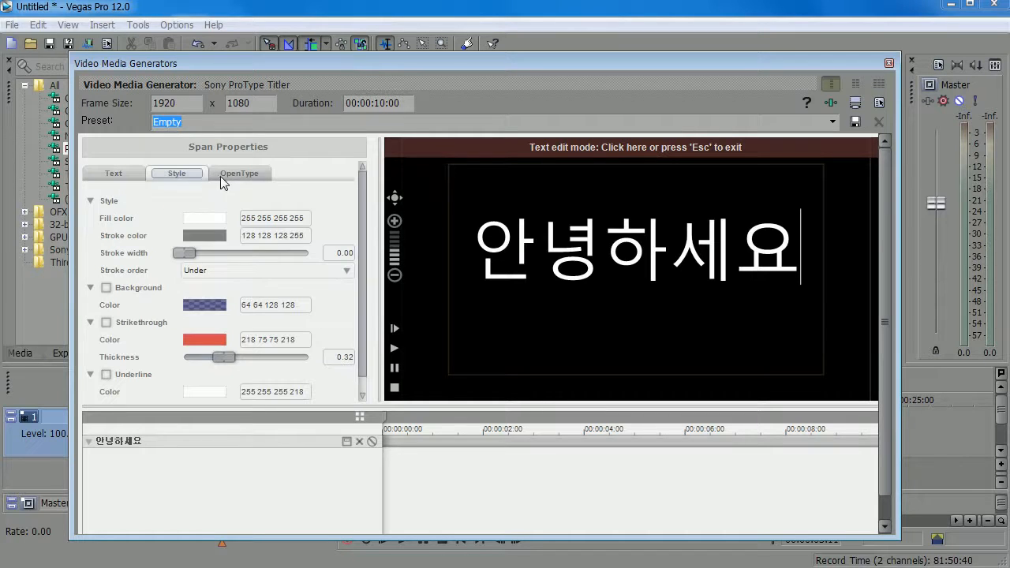
- Examine the text, style and OpenType properties available for the "안녕하세요" text span
left_click(185, 173)
left_click(232, 174)
left_click(114, 173)
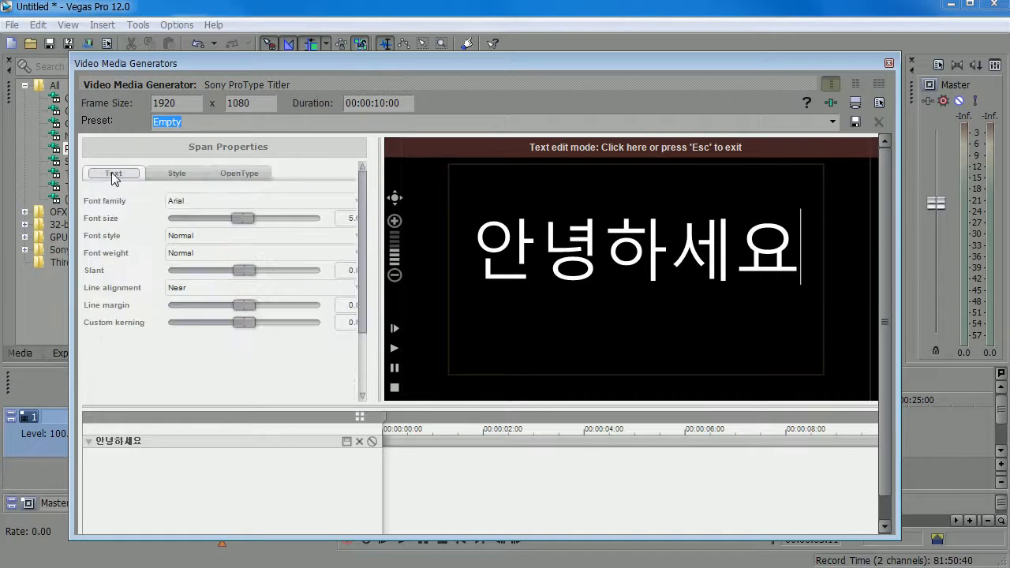
left_click(180, 173)
left_click(221, 173)
left_click(114, 173)
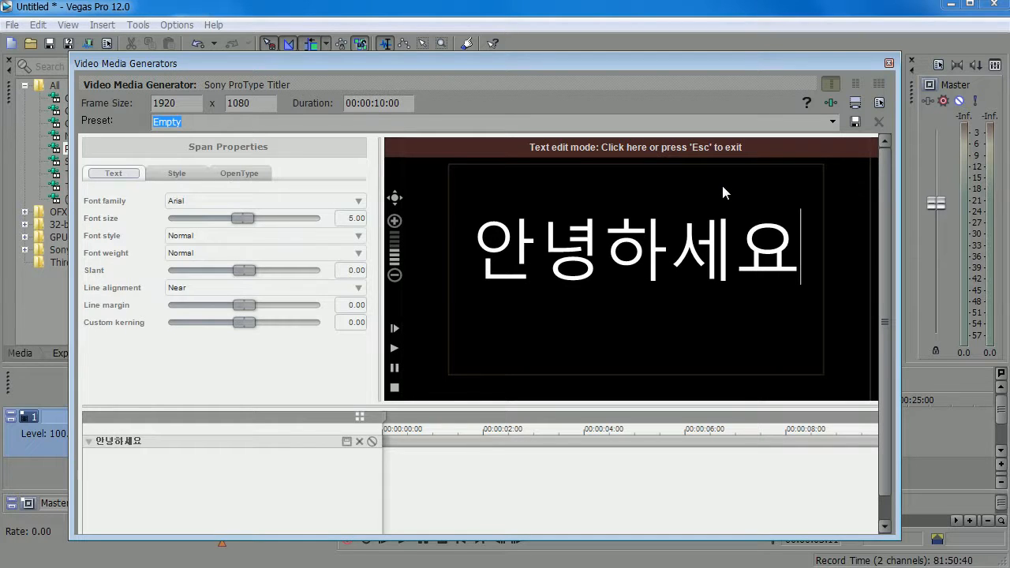
- Leave text editing and move the "안녕하세요" block to an offset of about X -0.06, Y -1.14
left_click(597, 315)
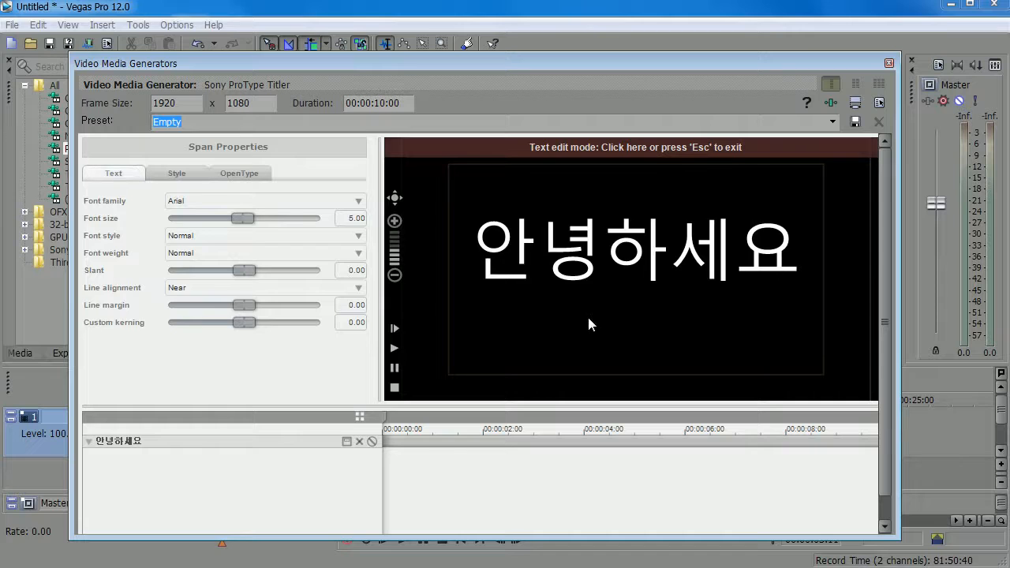
key("Escape")
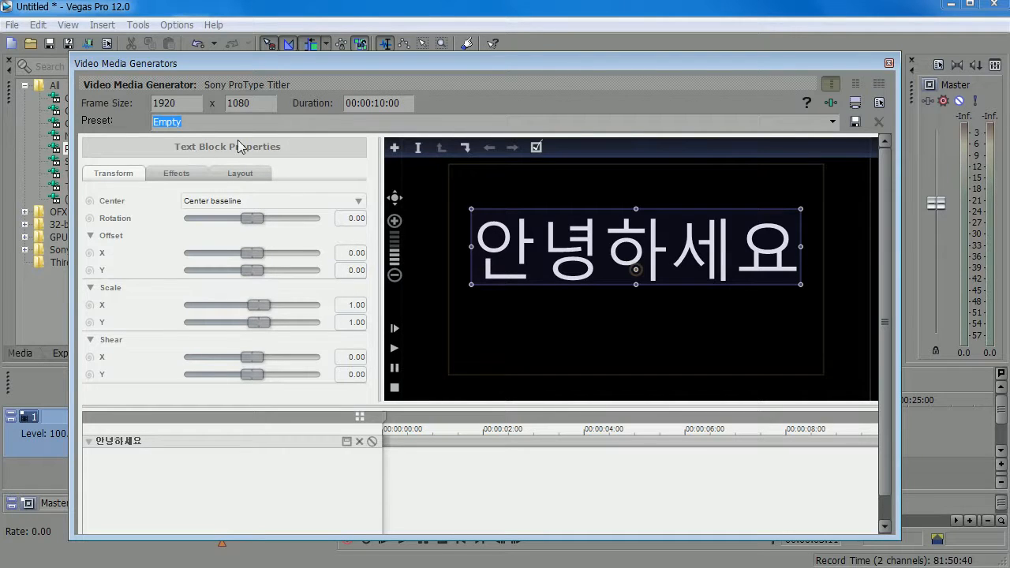
left_click_drag(521, 243, 582, 221)
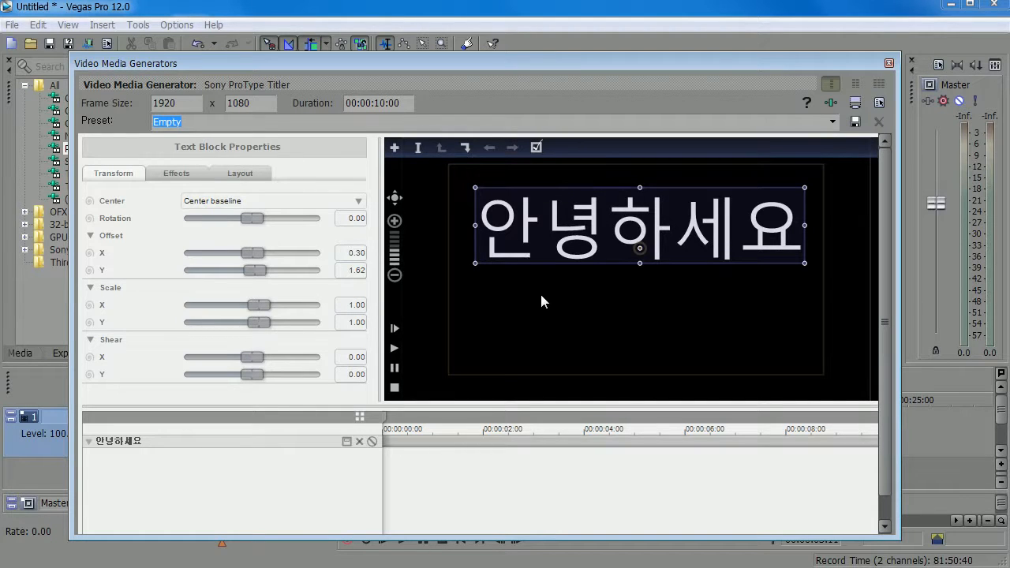
left_click(532, 320)
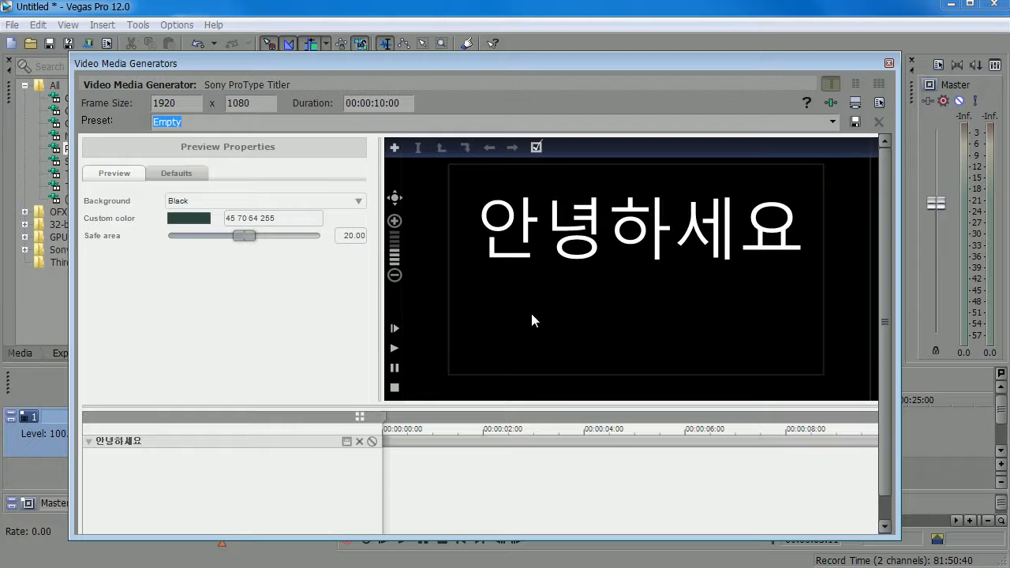
left_click(526, 231)
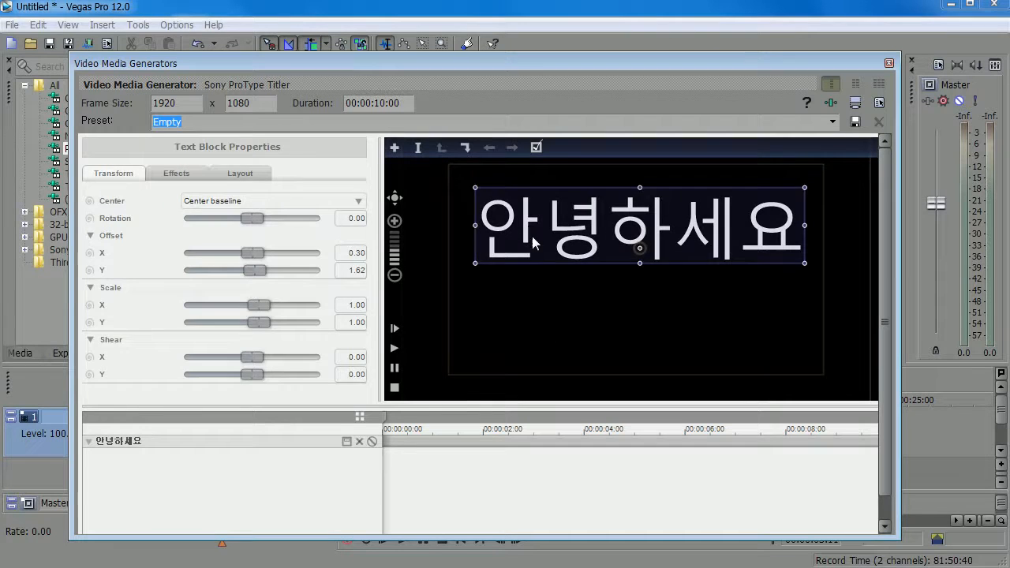
left_click(531, 233)
left_click(529, 230)
left_click_drag(565, 232, 564, 263)
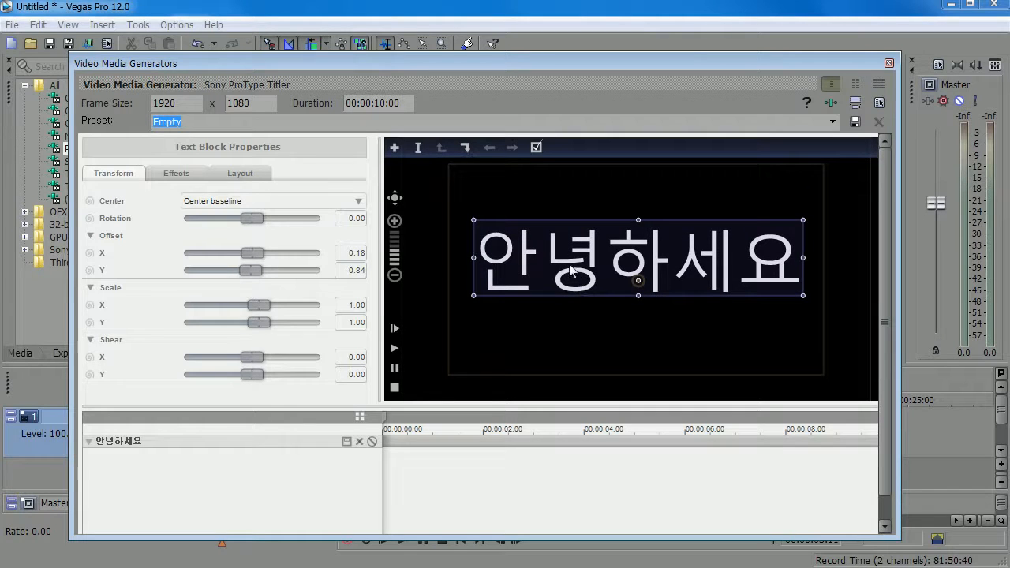
left_click_drag(566, 266, 563, 270)
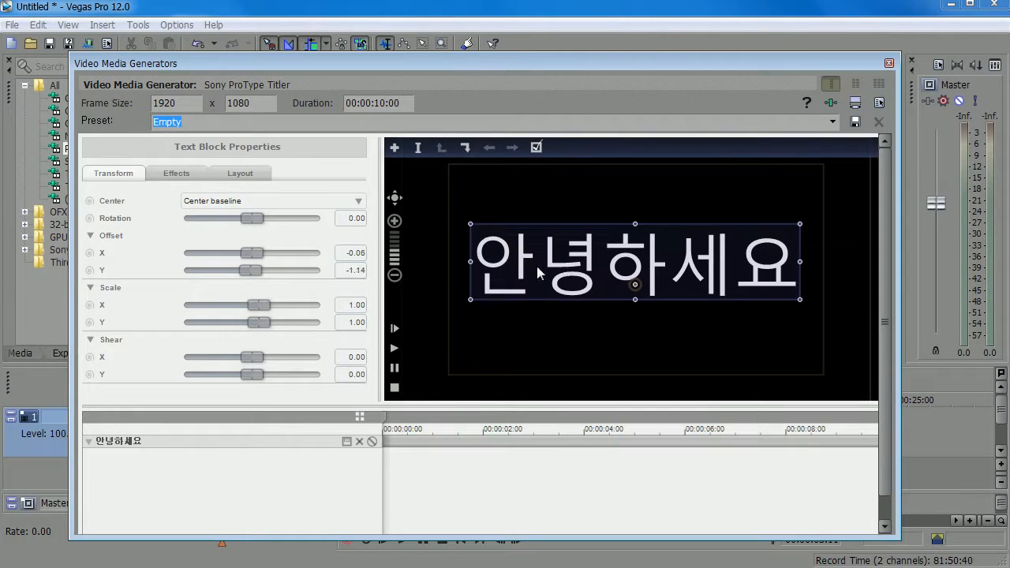
- Enter text editing on the "안녕하세요" block twice, move through its characters, and exit back to block selection
double_click(585, 269)
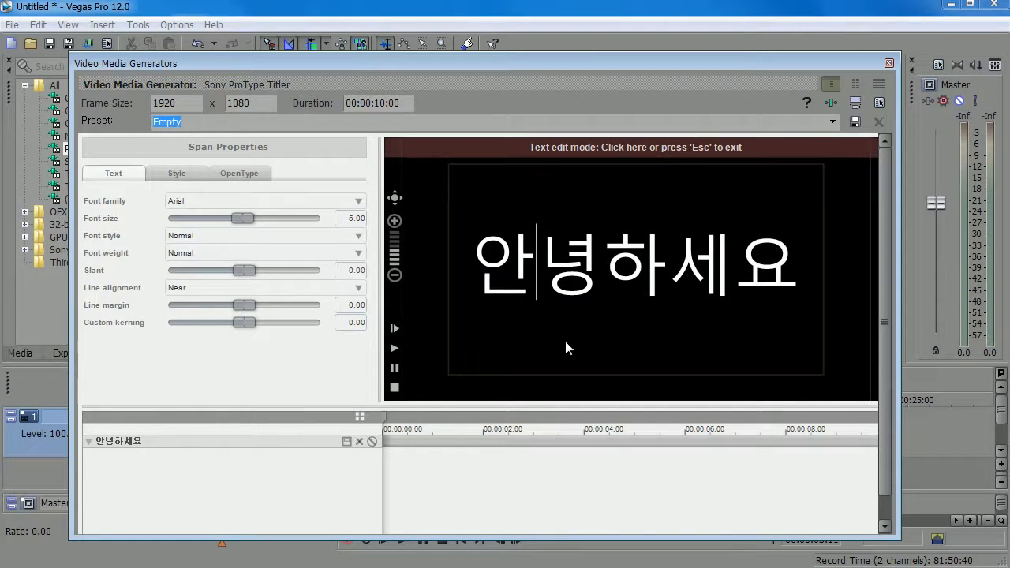
key("Escape")
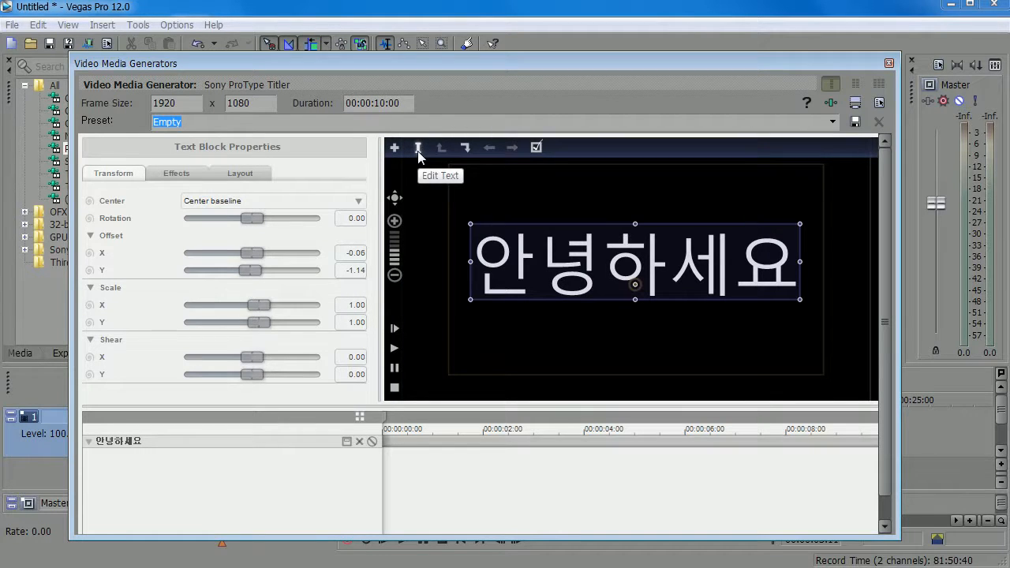
left_click(420, 150)
key("Left")
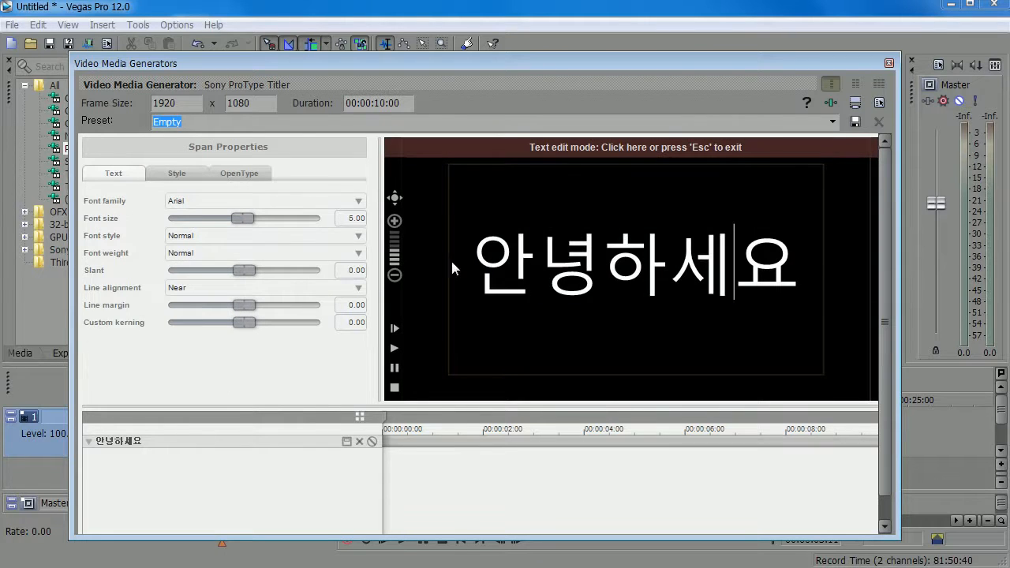
key("shift+Home")
key("Right")
key("Escape")
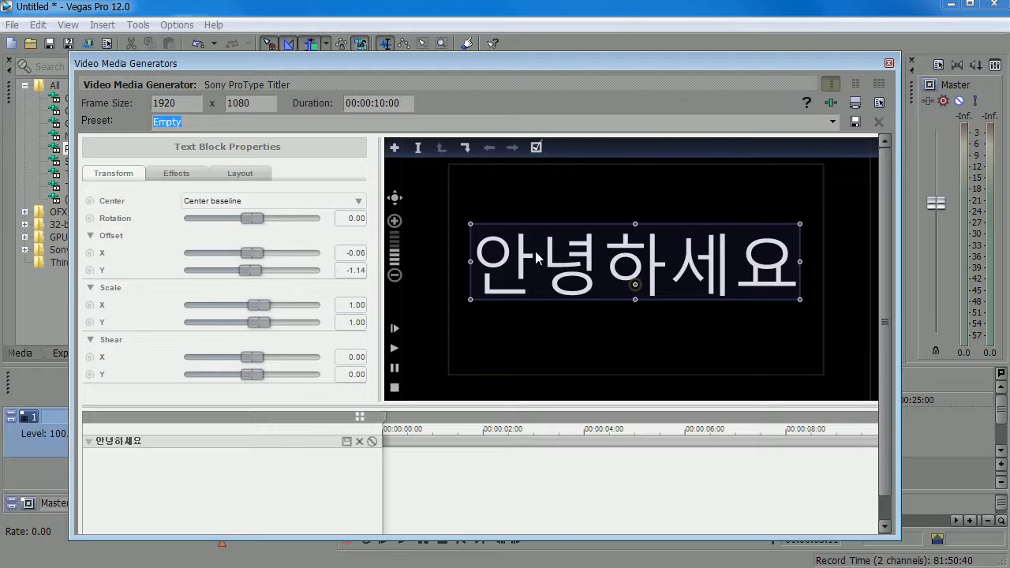
- Move the "안녕하세요" block lower in the frame and add a "Sample Text" block at an offset of about X -0.06, Y -2.63
left_click_drag(537, 263, 535, 310)
left_click(394, 148)
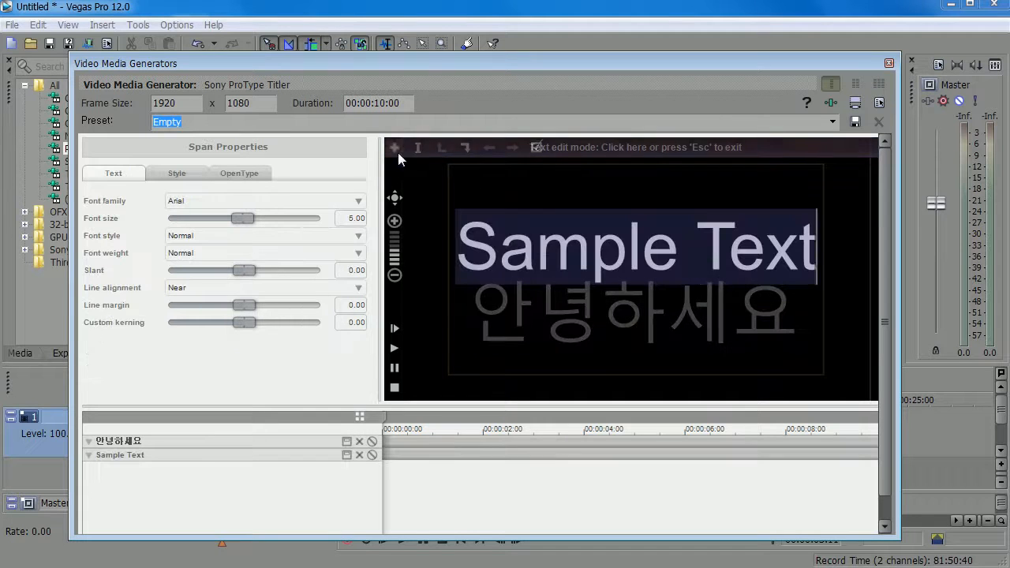
left_click(589, 193)
key("Escape")
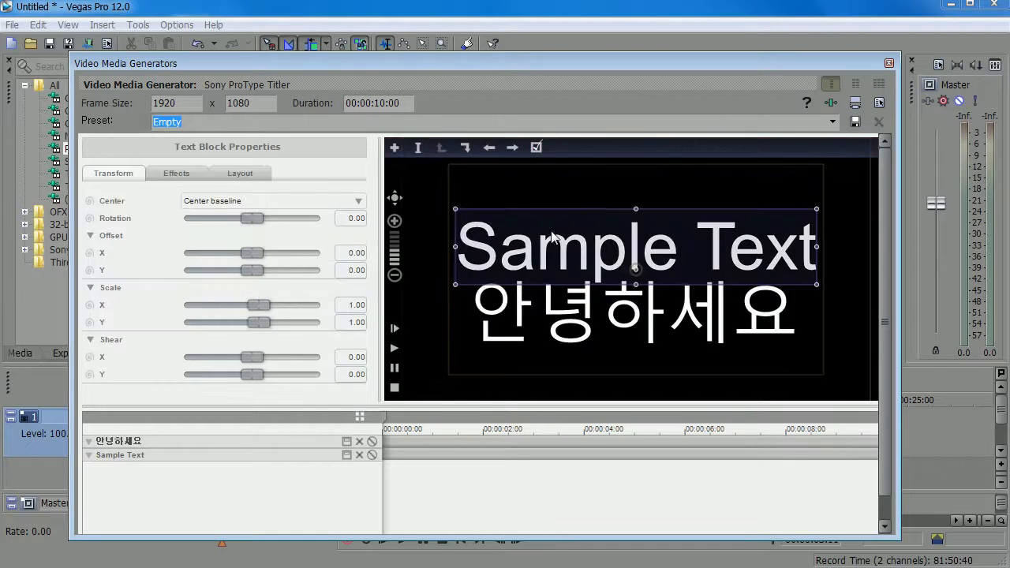
left_click_drag(588, 236, 587, 271)
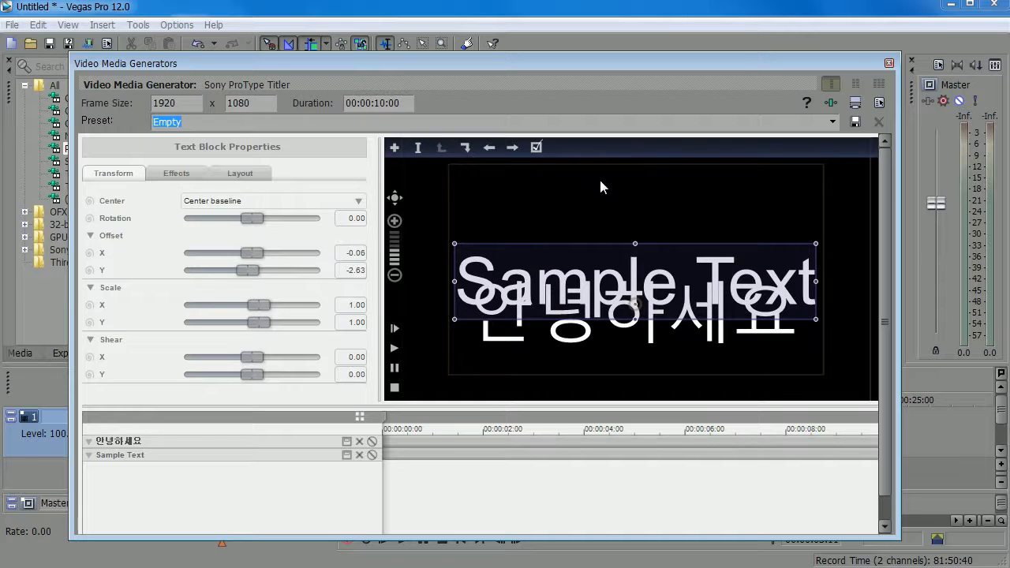
- Add another "Sample Text" block and move it up to an offset of about X -0.42, Y 3.53
left_click(393, 148)
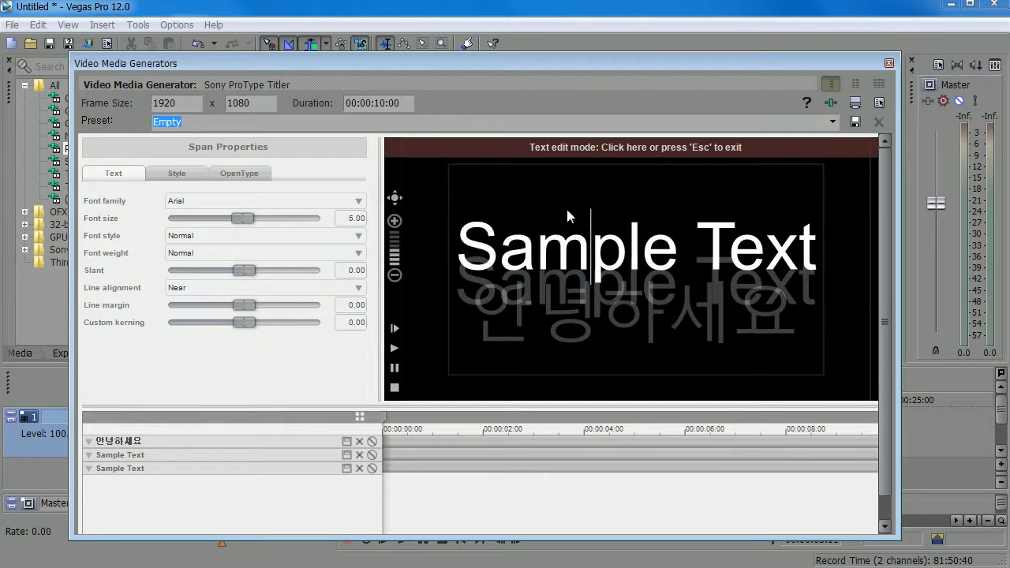
left_click_drag(501, 213, 528, 212)
left_click(458, 227)
key("Escape")
left_click_drag(521, 236, 521, 194)
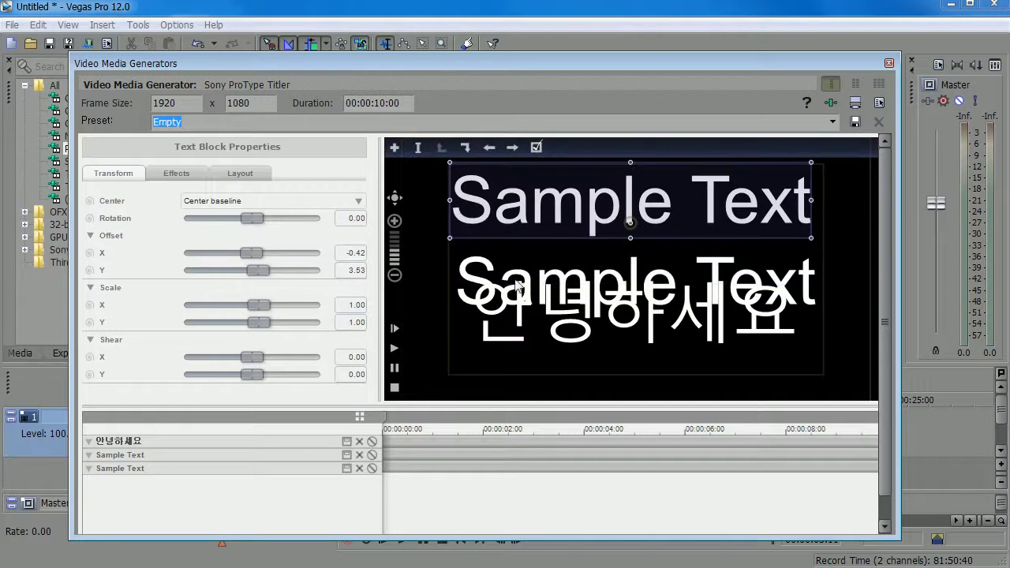
- Move the middle "Sample Text" block to about X -1.02, Y -0.96 and the "안녕하세요" block down to about X 0.12, Y -6.29
left_click(473, 268)
left_click_drag(474, 268, 461, 249)
mouse_move(573, 334)
left_mouse_down()
mouse_move(578, 367)
mouse_move(577, 351)
left_mouse_up()
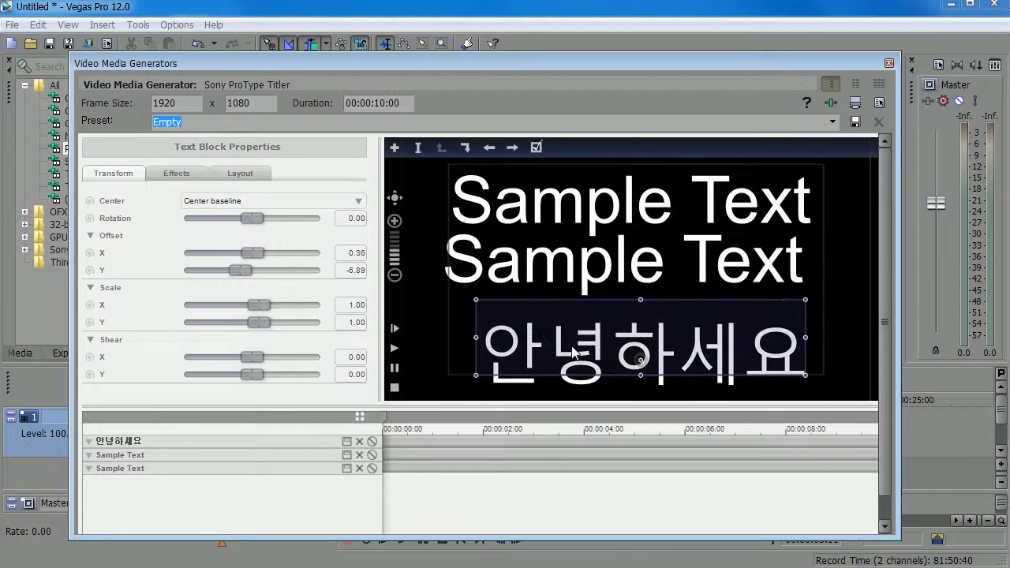
- Select the three text blocks in turn, switching between both "Sample Text" blocks and "안녕하세요" to compare their selection frames and offsets
left_click(557, 272)
left_click(552, 212)
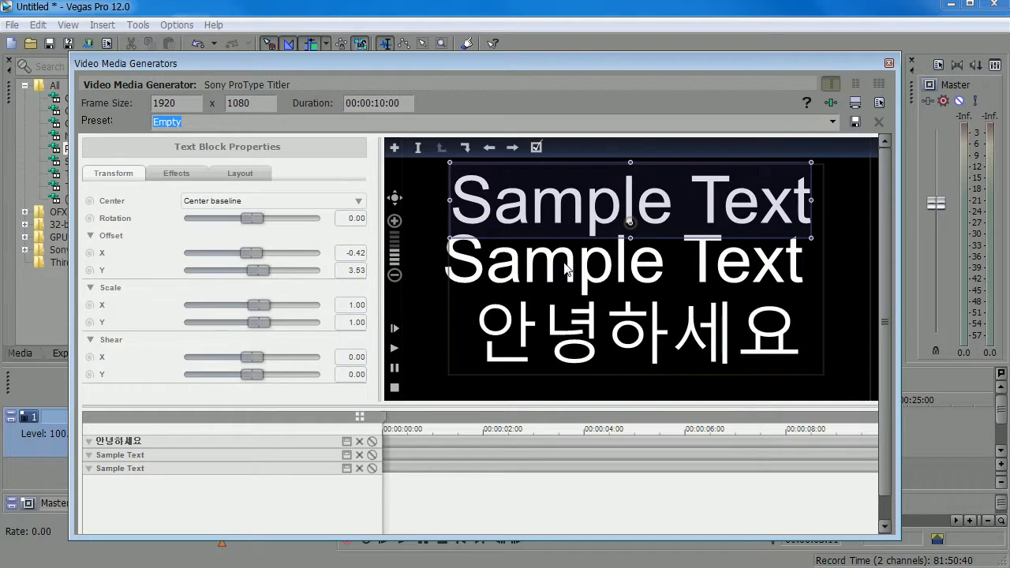
left_click(687, 241)
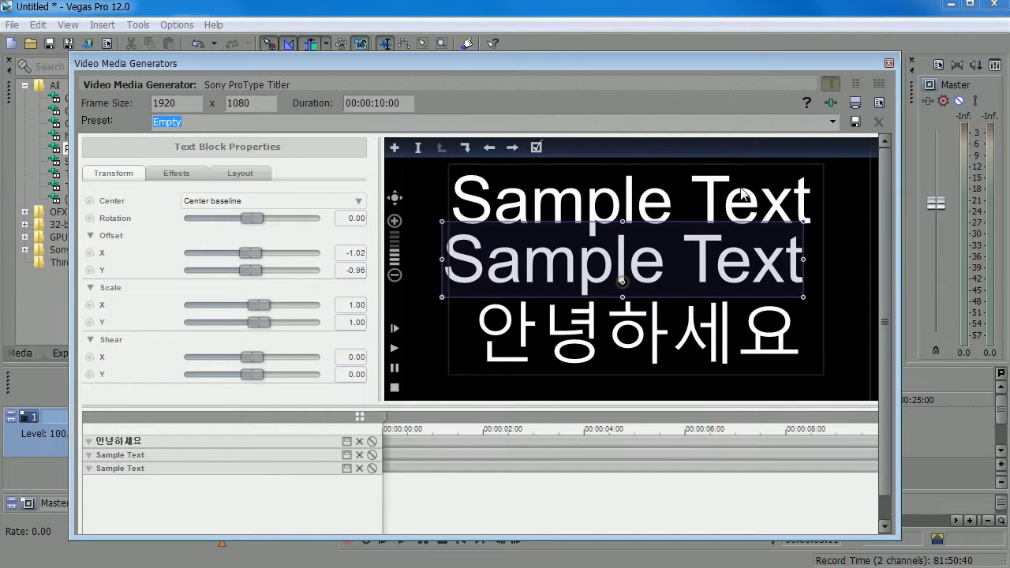
left_click(551, 331)
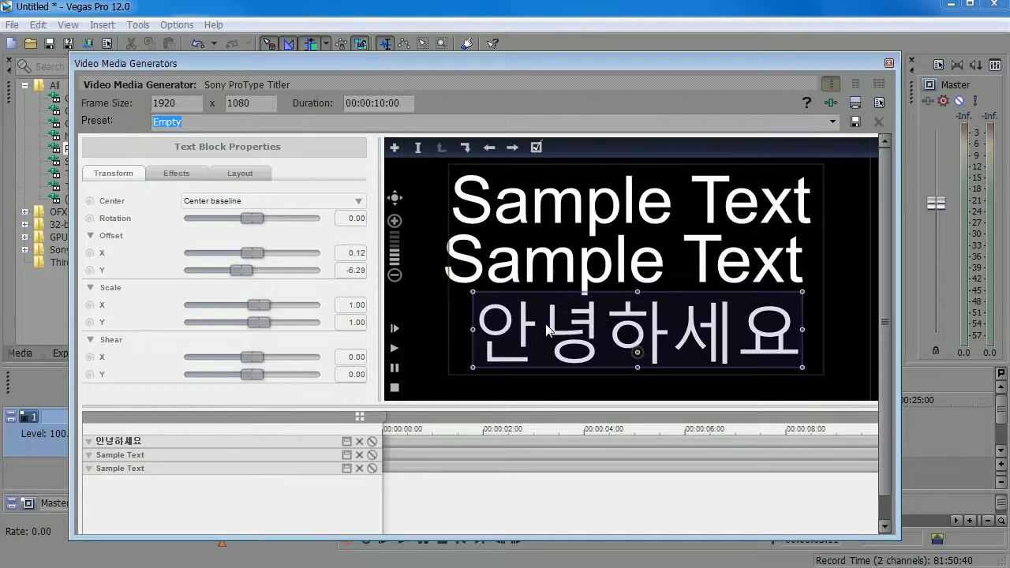
left_click(558, 271)
left_click(586, 219)
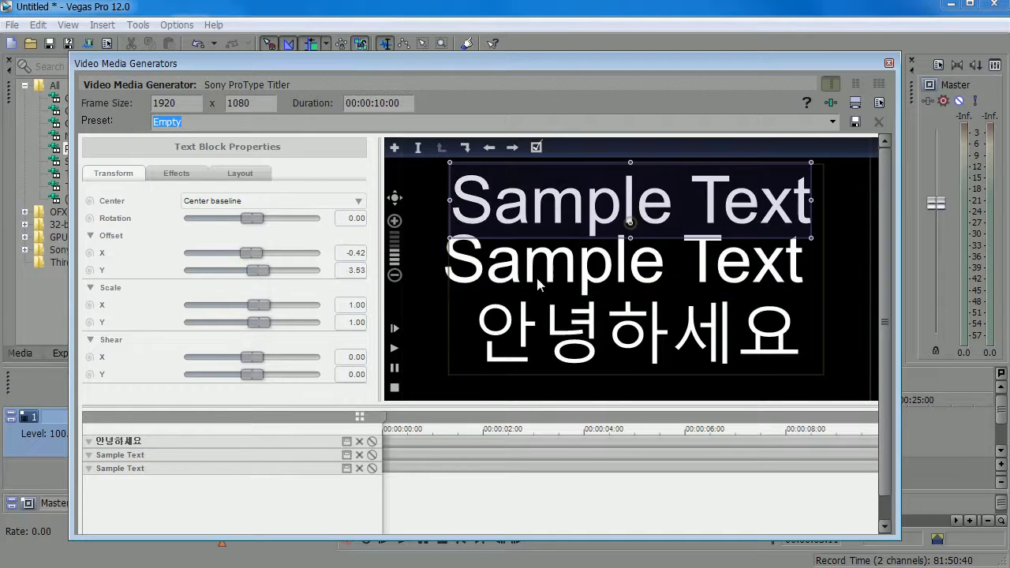
left_click(536, 275)
left_click(552, 327)
left_click(545, 268)
left_click(539, 213)
- Reposition the middle "Sample Text" block slightly left of the frame's center, keeping it between the other two blocks
left_click(541, 269)
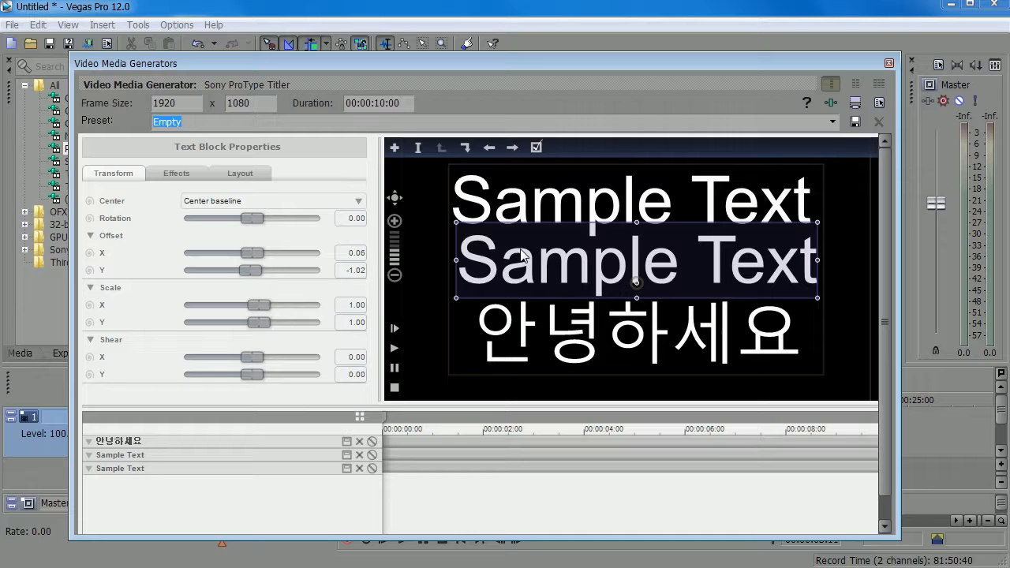
left_click(525, 205)
left_click(551, 276)
left_click_drag(583, 276, 572, 277)
- Select the top "Sample Text" block and set its X offset to about 0.05
left_click(527, 354)
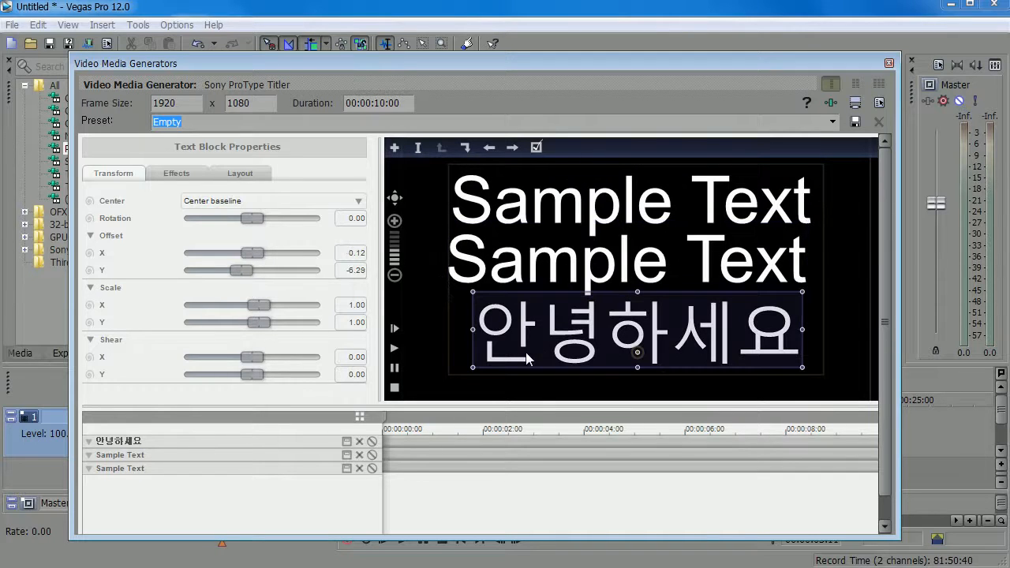
left_click(480, 225)
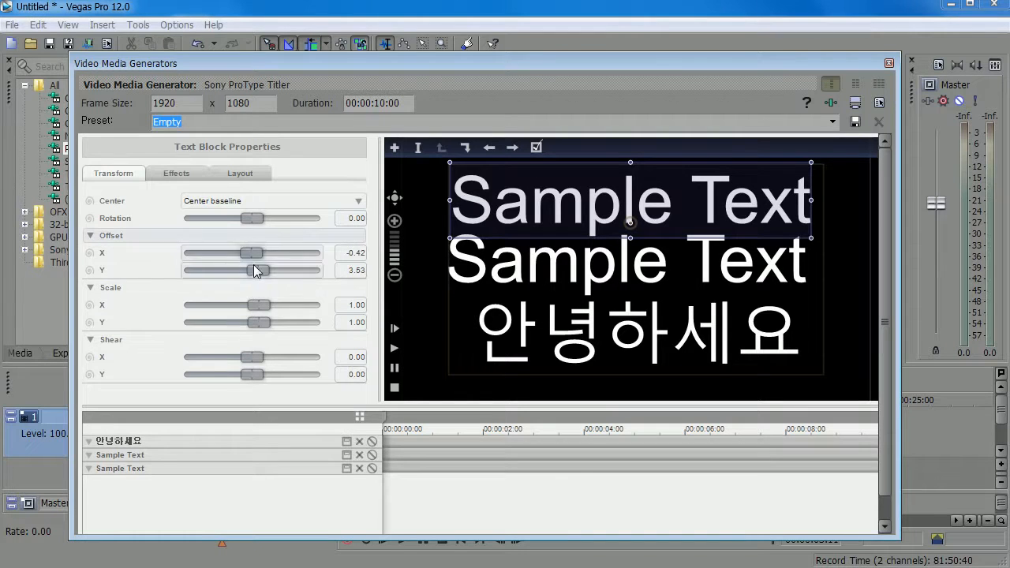
mouse_move(257, 260)
left_mouse_down()
mouse_move(279, 263)
mouse_move(261, 266)
left_mouse_up()
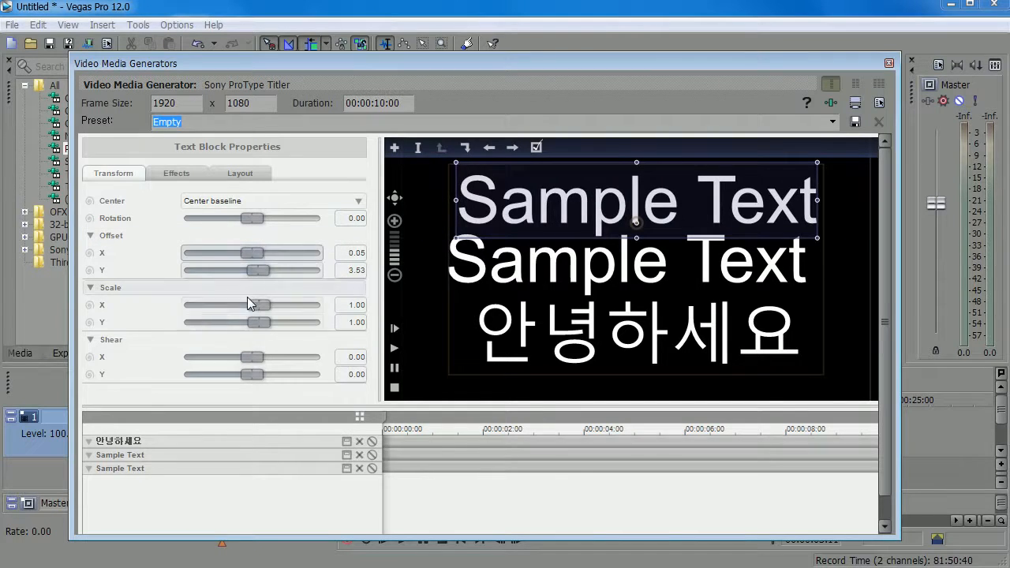
- Try an X scale of about 1.81 on the top block and undo it, then shear it 0.47 in X and reset the shear to 0
mouse_move(257, 308)
left_mouse_down()
mouse_move(276, 308)
mouse_move(265, 309)
left_mouse_up()
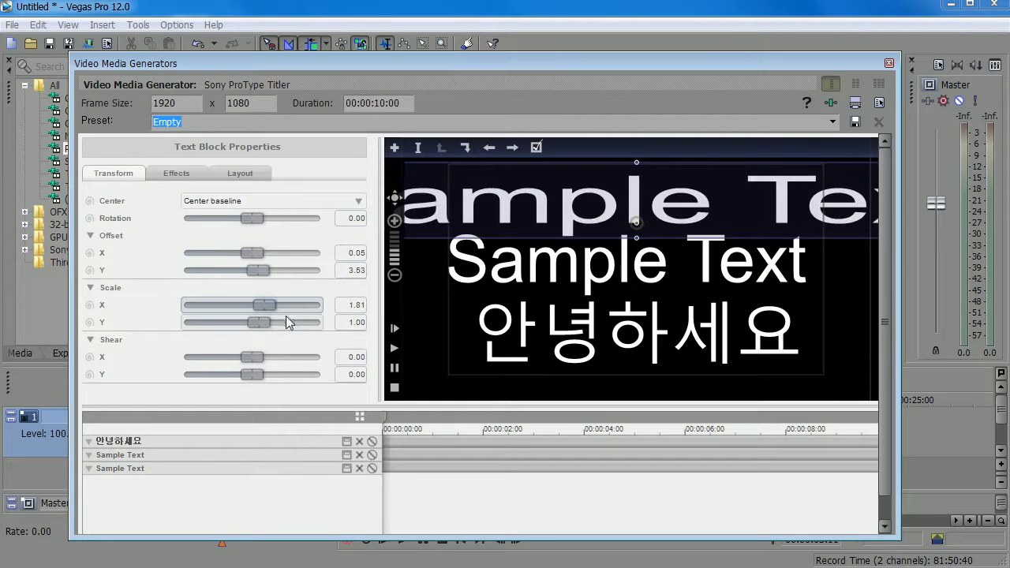
key("ctrl+z")
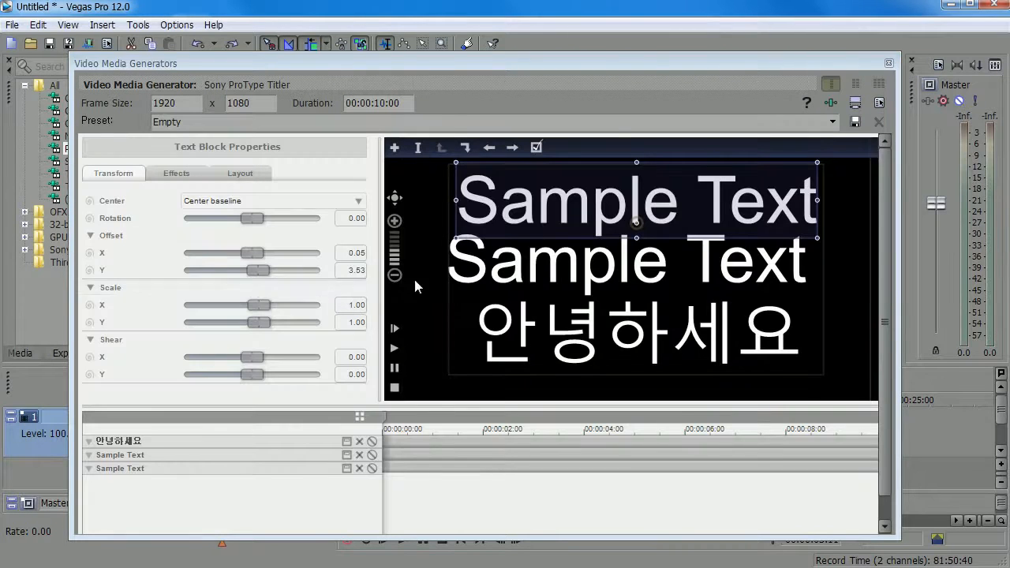
left_click_drag(252, 357, 194, 406)
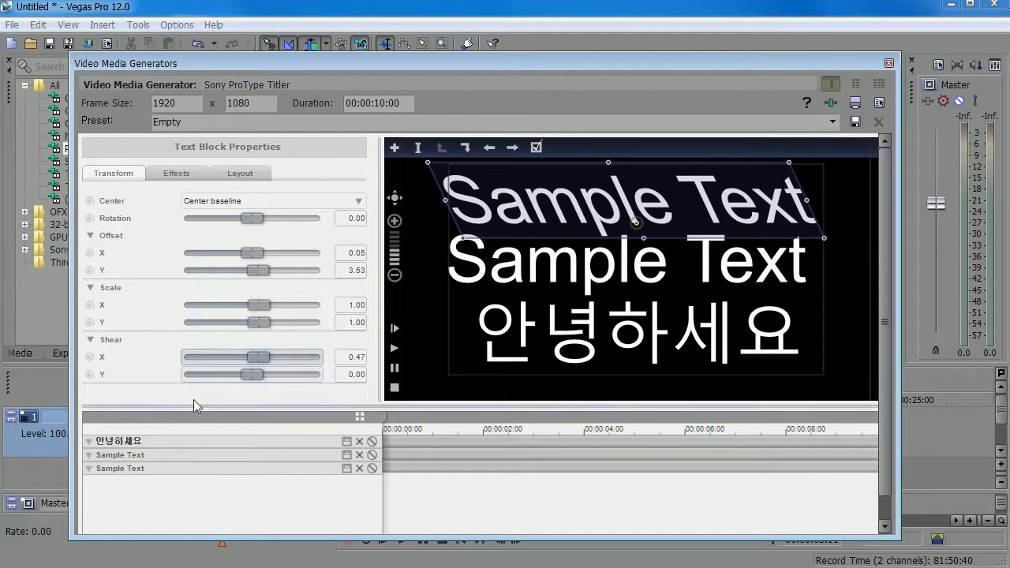
double_click(348, 357)
type("0")
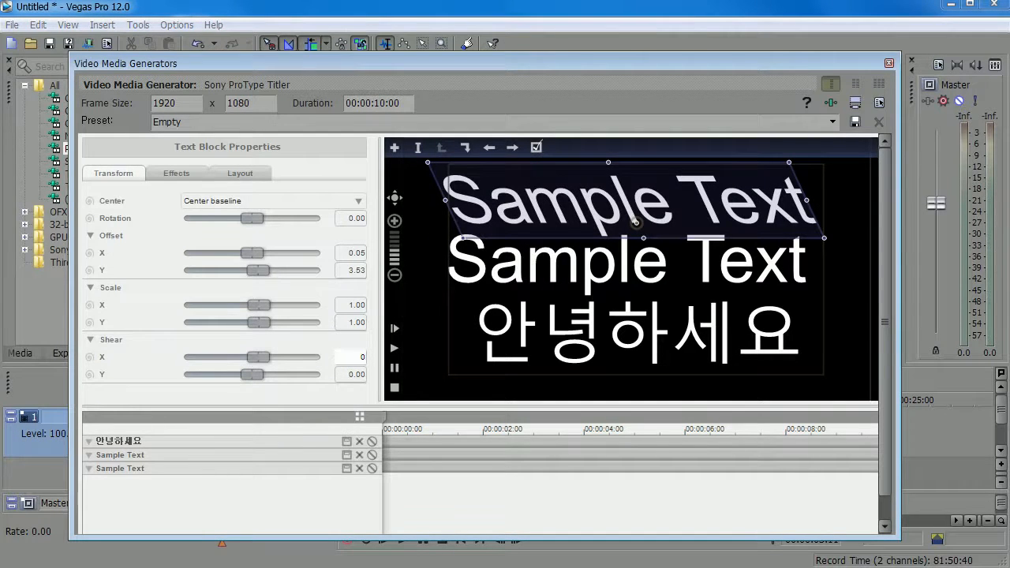
key("Return")
- Try the opacity of the top "Sample Text" block, return it to 100, and enable the block's gradient fill
left_click(169, 173)
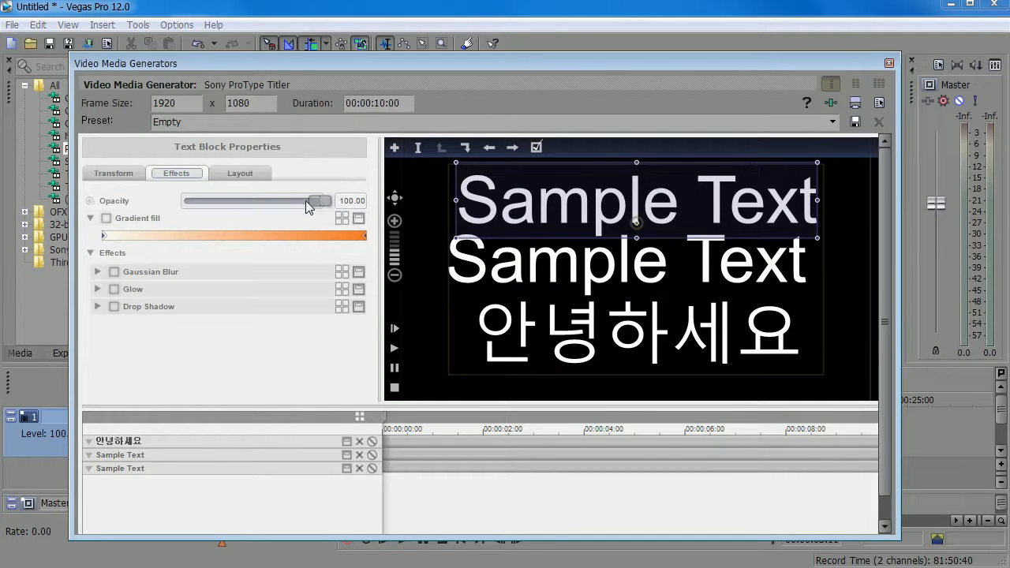
left_click_drag(305, 200, 649, 195)
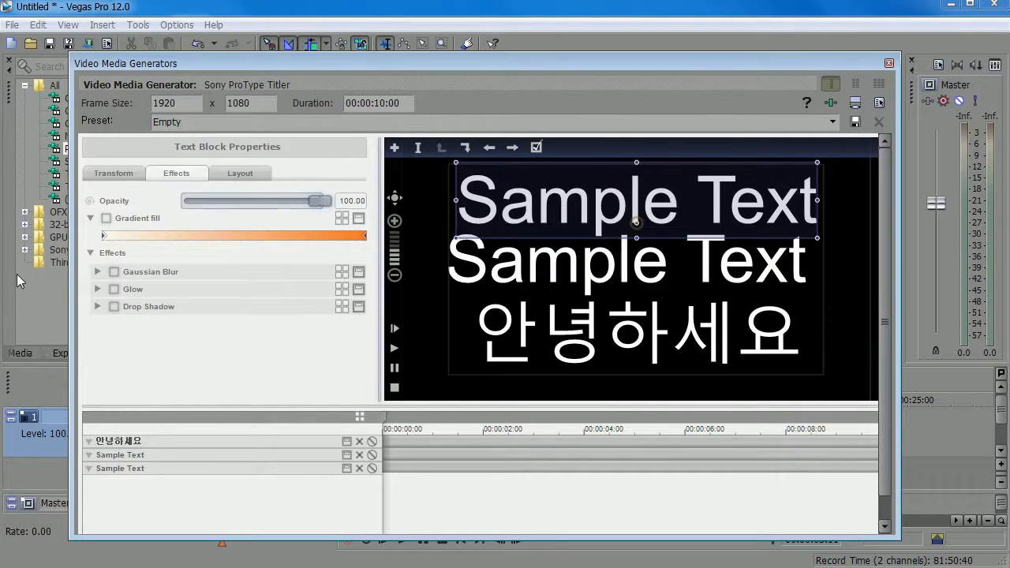
left_click(106, 219)
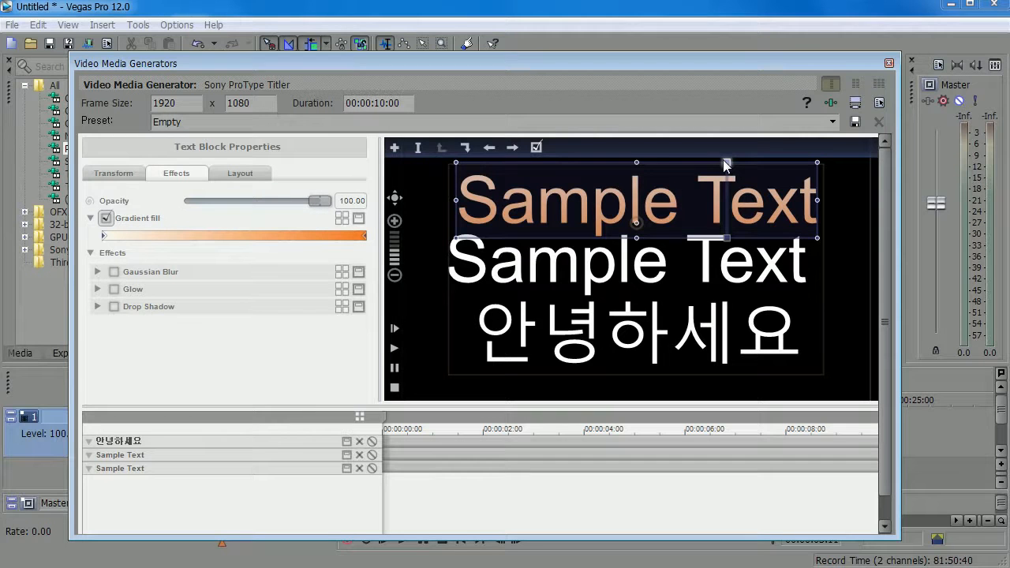
- Rearrange the gradient handles on the top block from a horizontal blend into a short vertical white-to-orange blend near the "T"
left_click_drag(727, 162, 565, 206)
left_click_drag(649, 210, 697, 202)
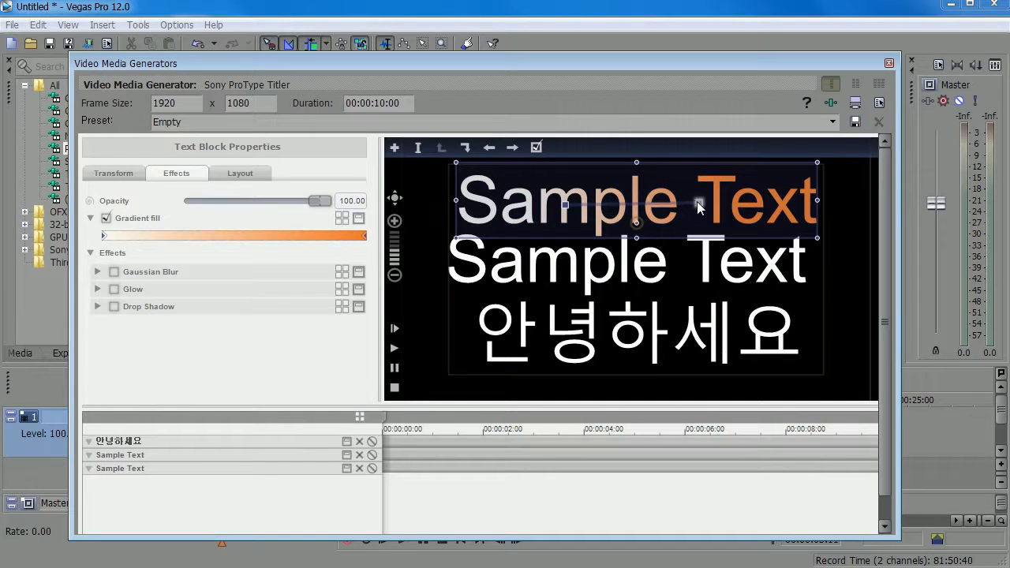
mouse_move(566, 206)
left_mouse_down()
mouse_move(497, 204)
mouse_move(706, 169)
mouse_move(565, 172)
mouse_move(533, 212)
mouse_move(666, 242)
mouse_move(531, 225)
mouse_move(584, 183)
mouse_move(684, 210)
mouse_move(693, 198)
mouse_move(668, 203)
mouse_move(703, 186)
mouse_move(699, 217)
mouse_move(698, 193)
mouse_move(701, 201)
left_mouse_up()
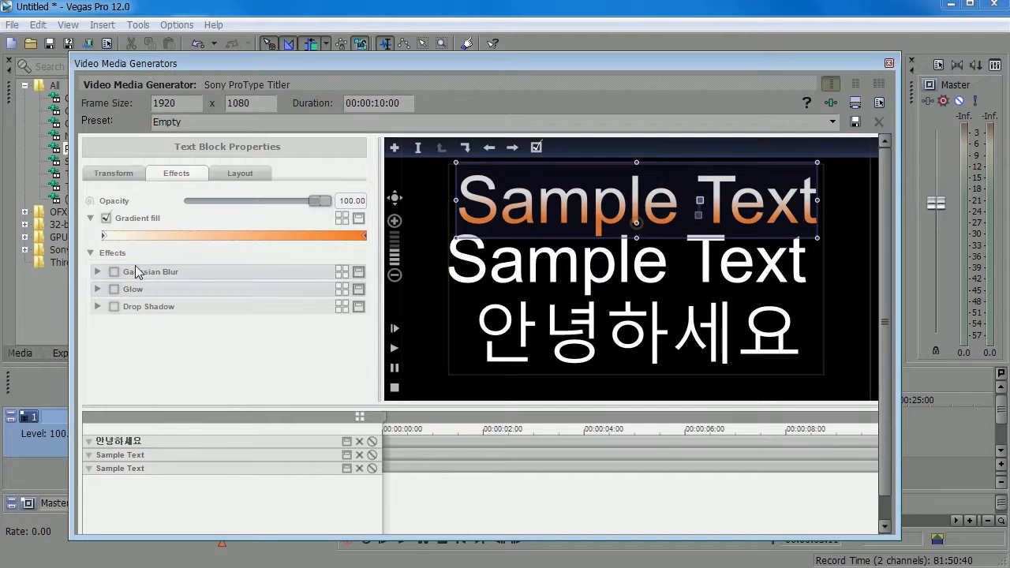
- Add two color stops to the top block's gradient, one just before the middle and one a bit past it
left_click(104, 235)
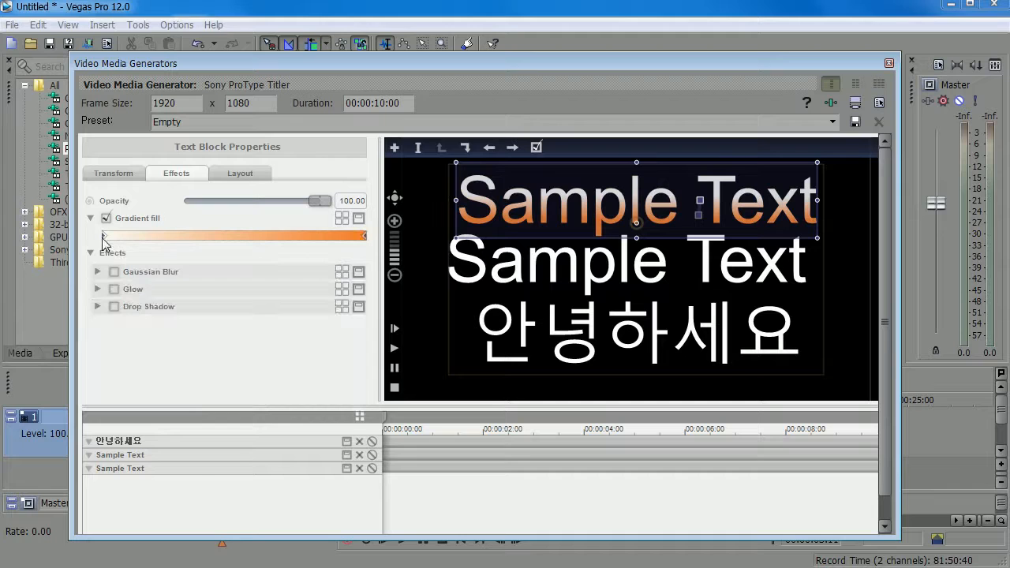
mouse_move(103, 241)
left_mouse_down()
mouse_move(135, 235)
mouse_move(71, 249)
left_mouse_up()
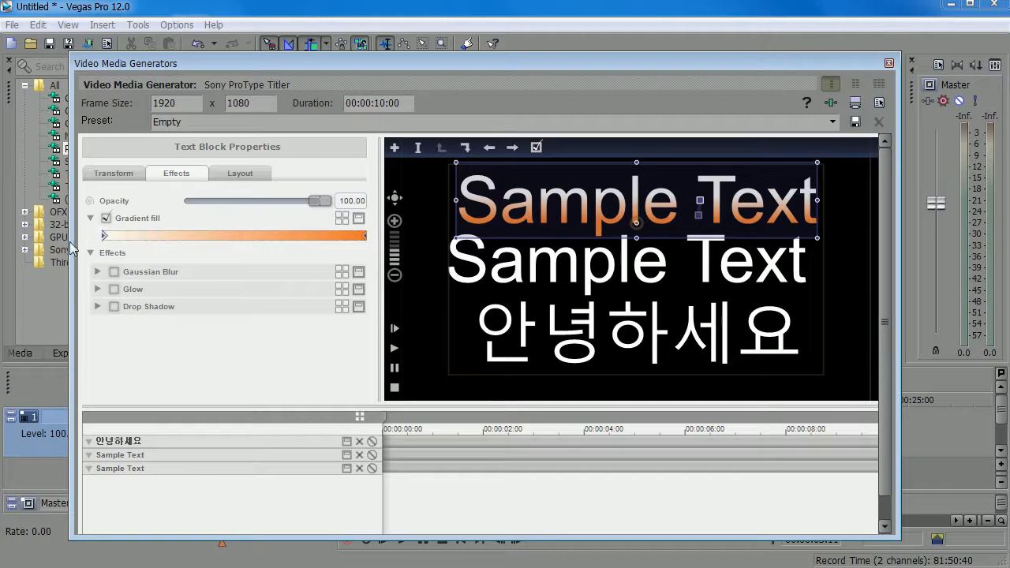
double_click(221, 235)
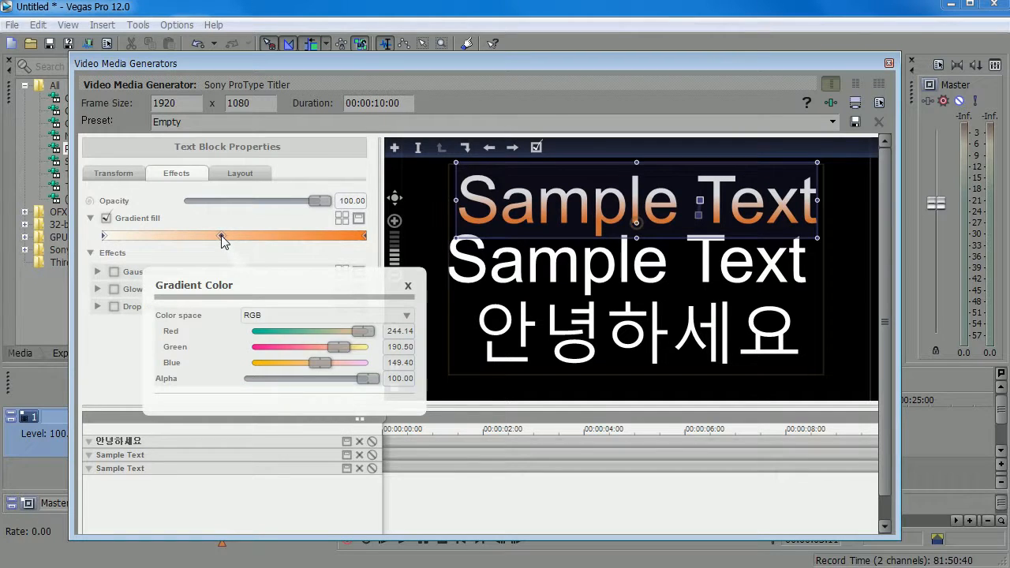
left_click(233, 235)
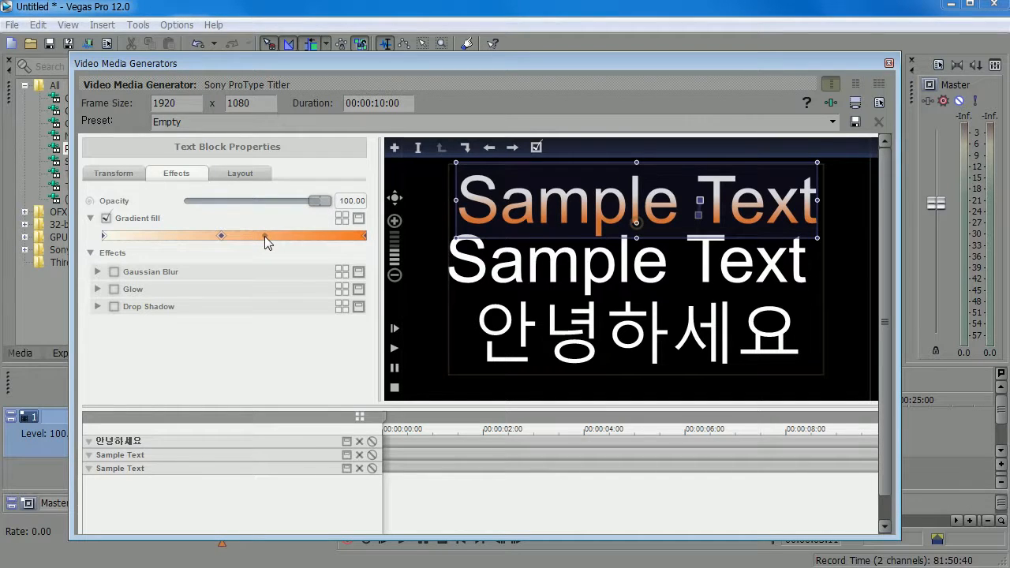
double_click(265, 236)
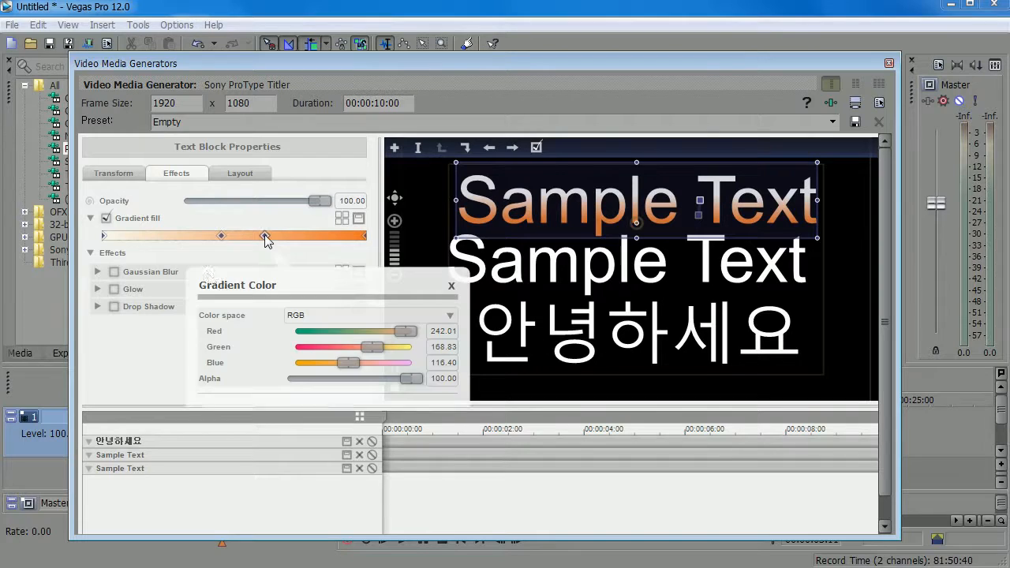
left_click(267, 237)
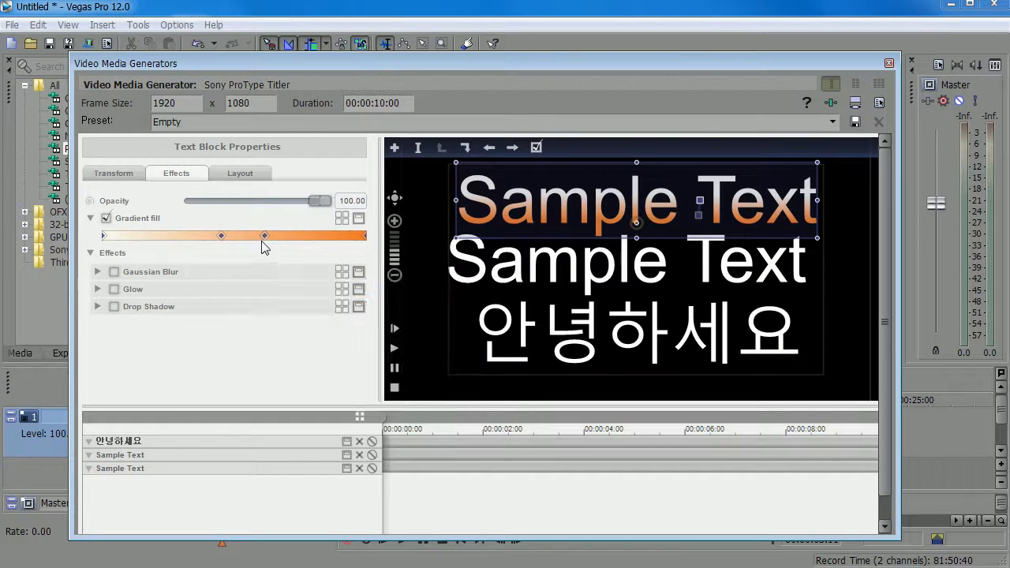
- Turn the added gradient stop nearer the orange end pink by setting its green value to 0
double_click(267, 236)
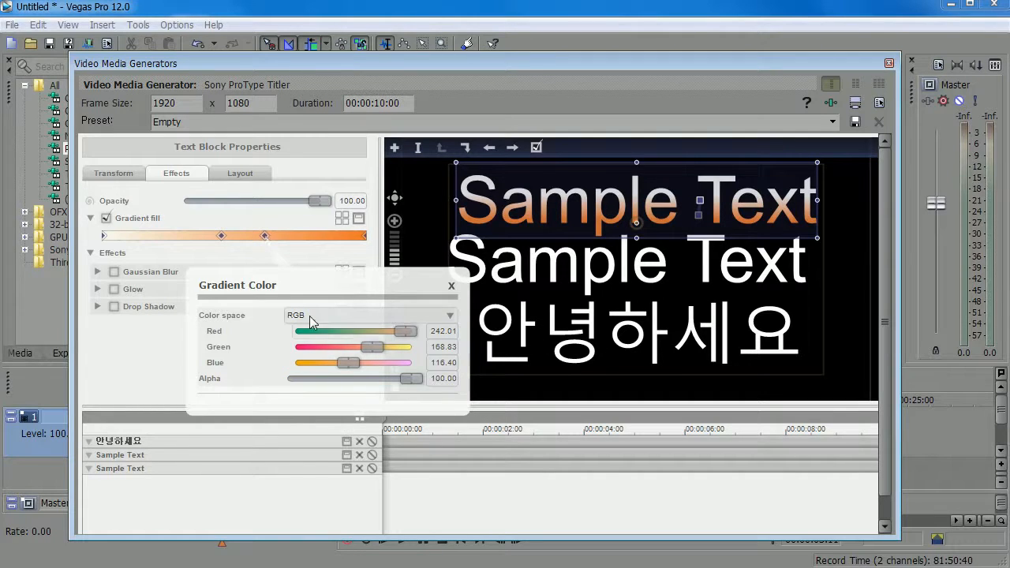
left_click_drag(373, 347, 295, 347)
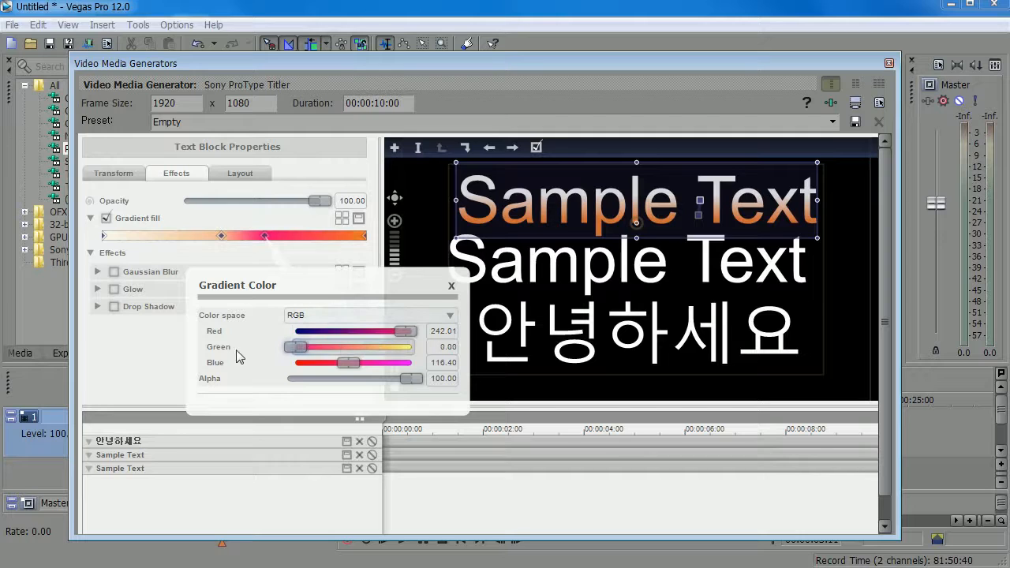
left_click(221, 237)
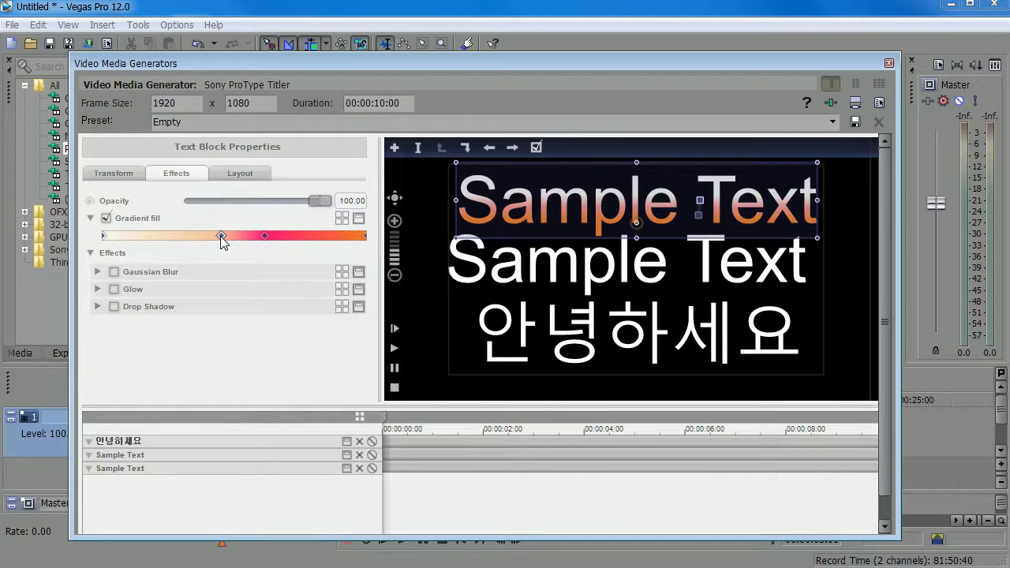
- Shift the other added gradient stop toward the white end and reduce its red component to make it teal
double_click(220, 237)
left_click(220, 236)
left_click_drag(222, 236, 195, 237)
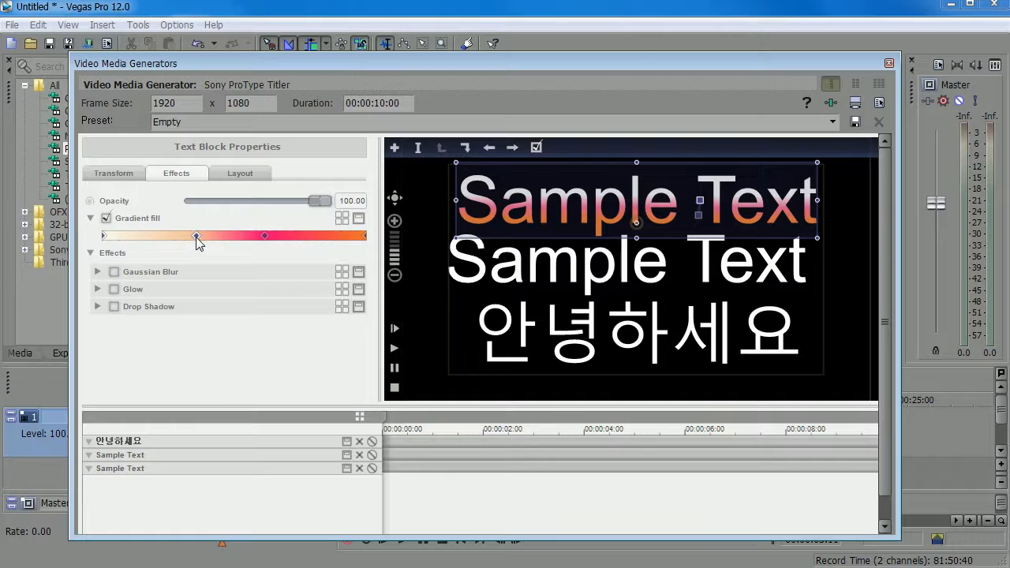
double_click(197, 237)
left_click_drag(338, 332, 147, 327)
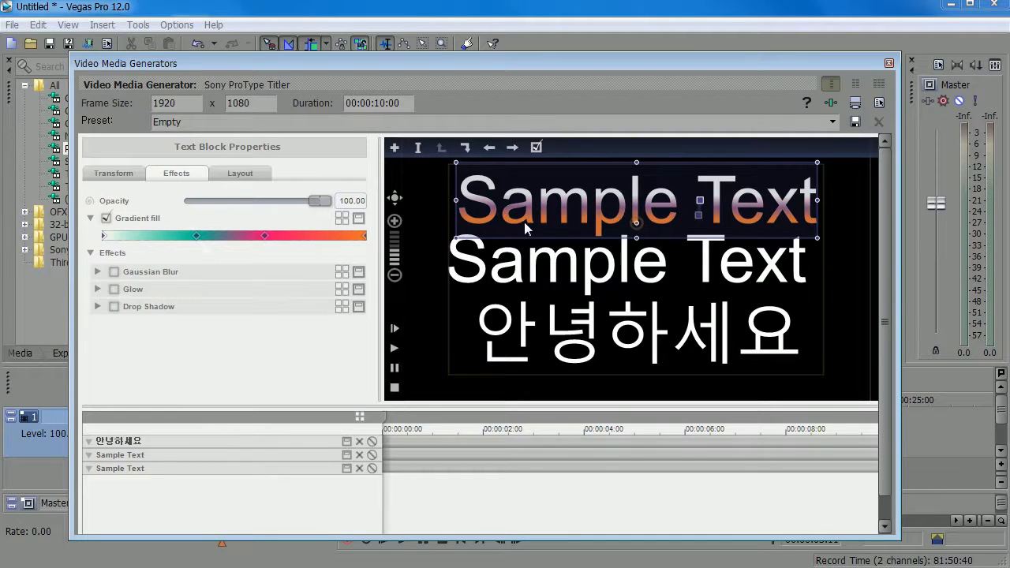
- Spread the gradient handles horizontally across the top block, from orange near the "S" to white near the "T", shifting the block slightly left
left_click_drag(700, 213, 546, 207)
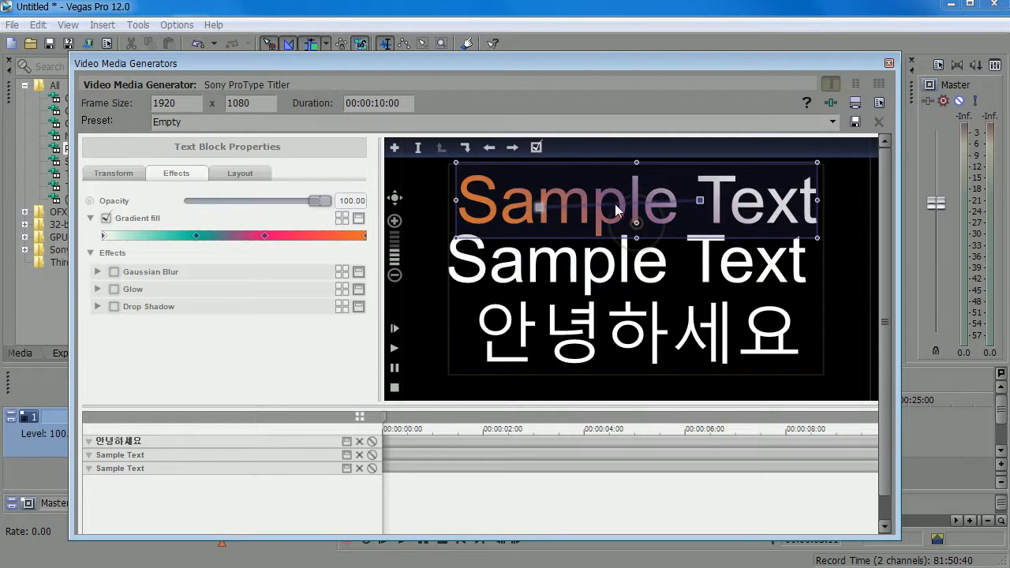
left_click_drag(700, 203, 783, 205)
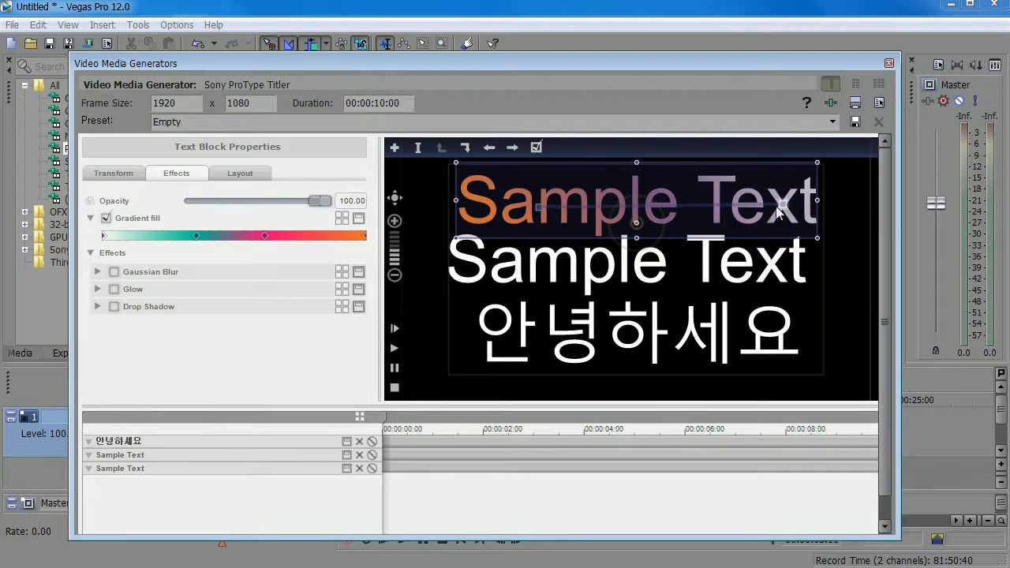
left_click_drag(526, 210, 496, 198)
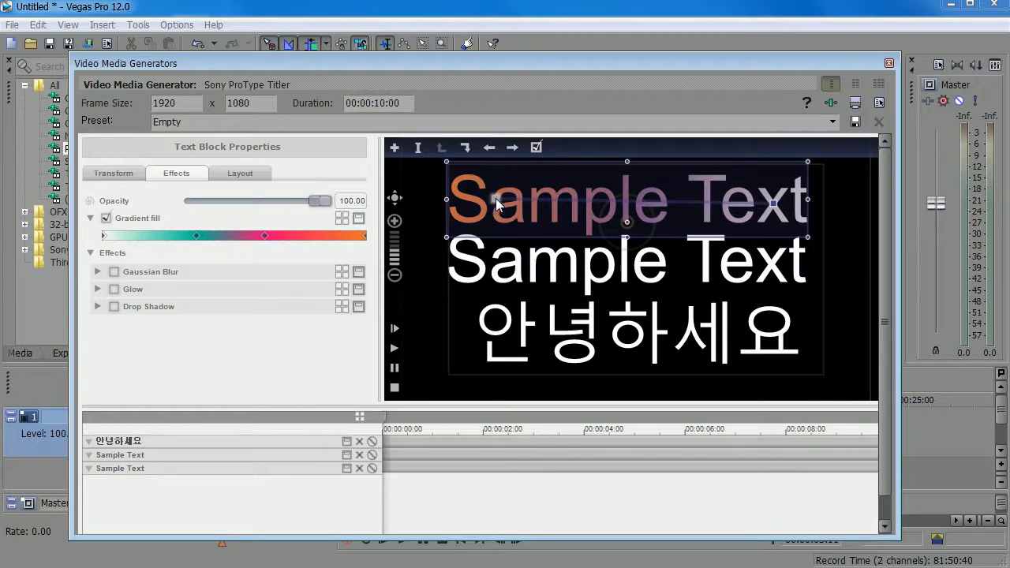
left_click_drag(772, 204, 708, 212)
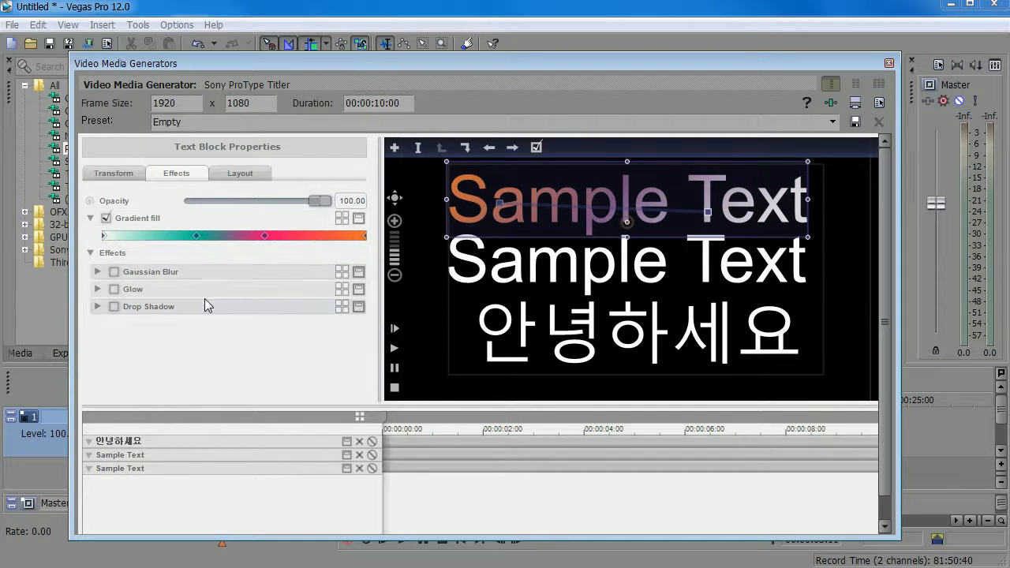
- Enable Gaussian Blur on the top block and try the horizontal and vertical blur, returning both to 0
left_click(97, 272)
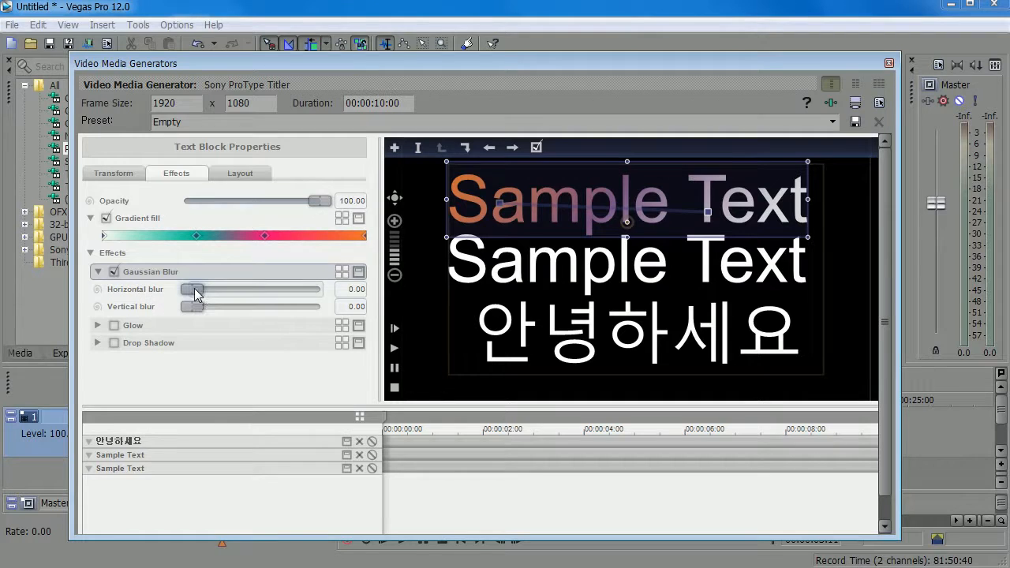
mouse_move(195, 293)
left_mouse_down()
mouse_move(292, 296)
mouse_move(262, 273)
mouse_move(206, 306)
mouse_move(257, 307)
mouse_move(192, 307)
left_mouse_up()
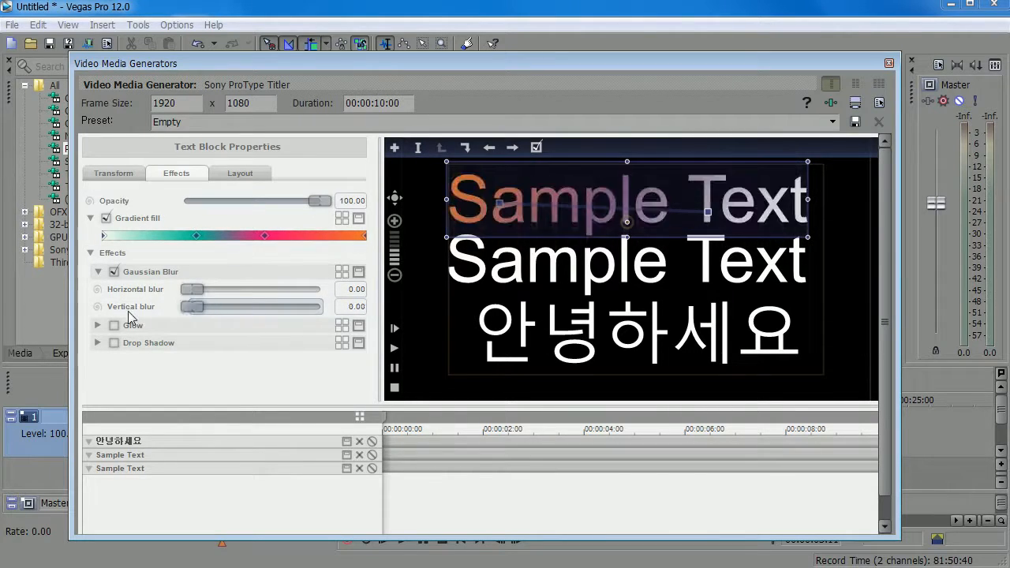
- View the available effect presets for Gaussian Blur and turn the blur off on the top text block
left_click(343, 277)
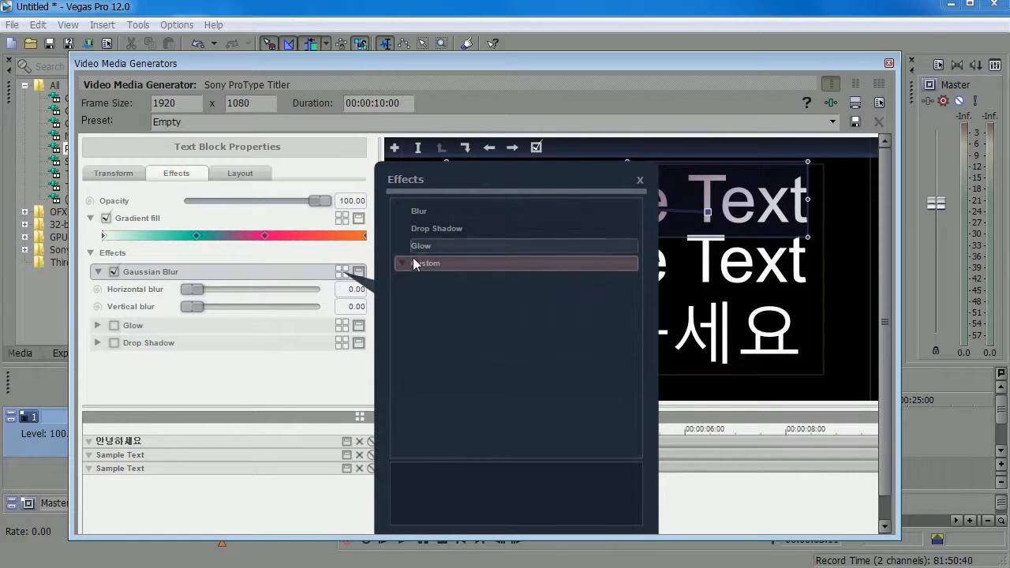
left_click(641, 179)
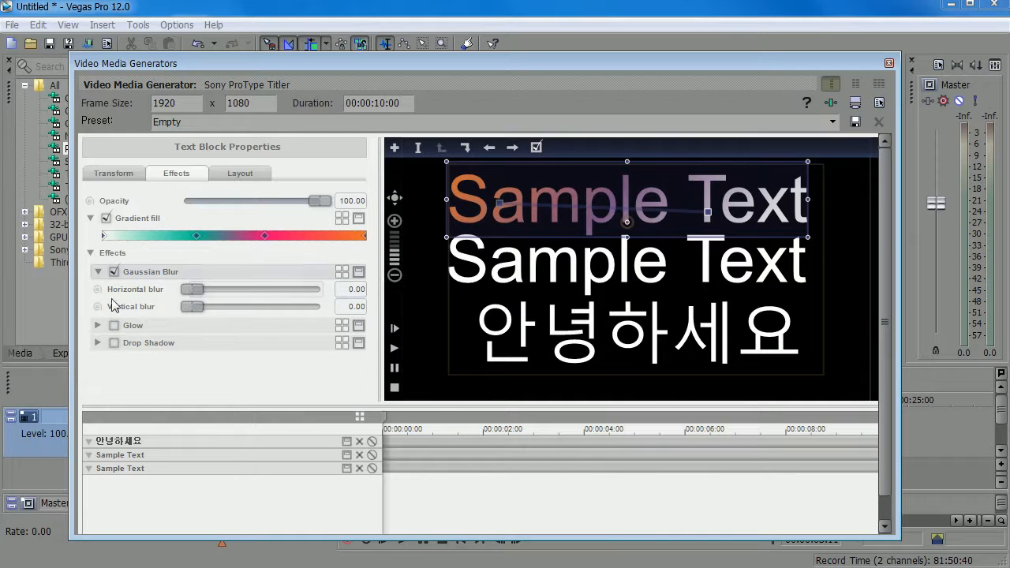
left_click(113, 272)
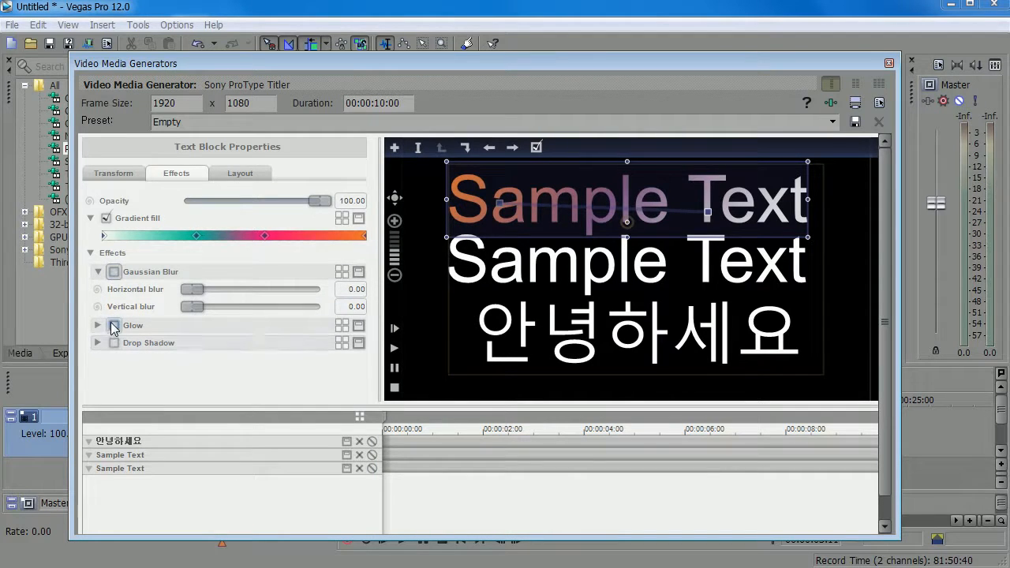
- Enable Glow on the top text block and set the glow amount to about 34.25
left_click(114, 326)
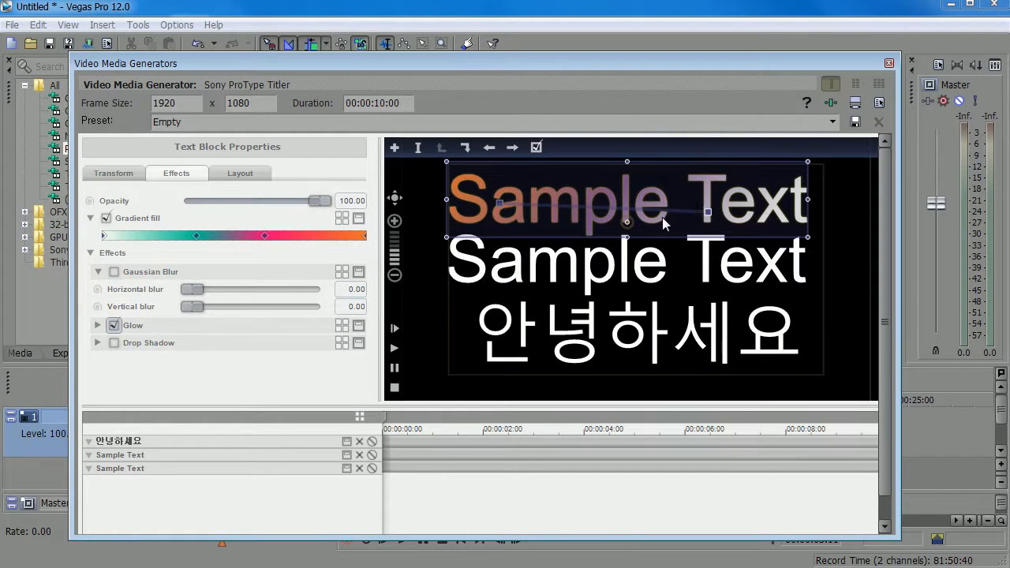
left_click(97, 325)
left_click_drag(217, 345, 250, 345)
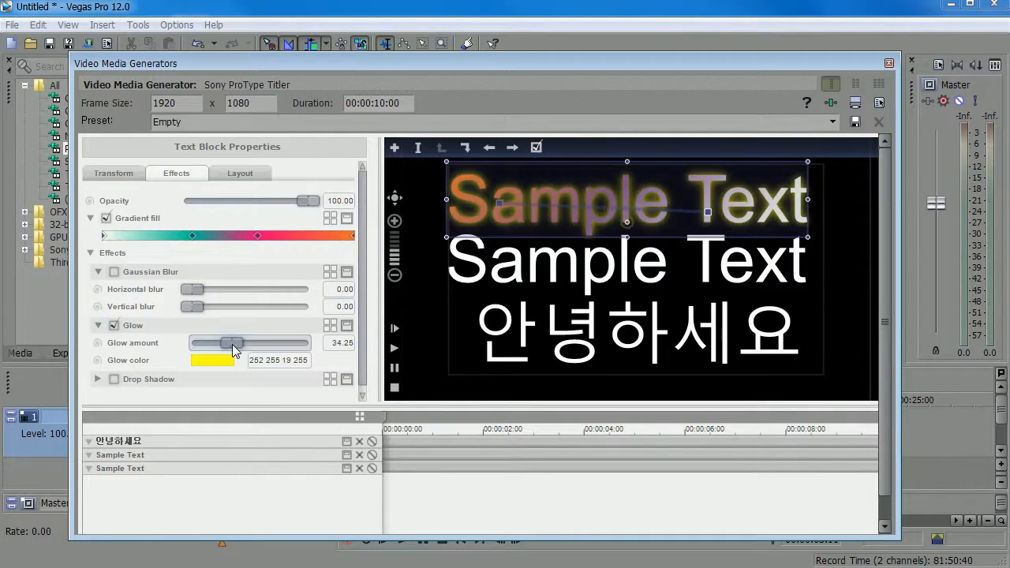
- Change the glow color to pink by setting blue to about 133 and green to 0
left_click(196, 364)
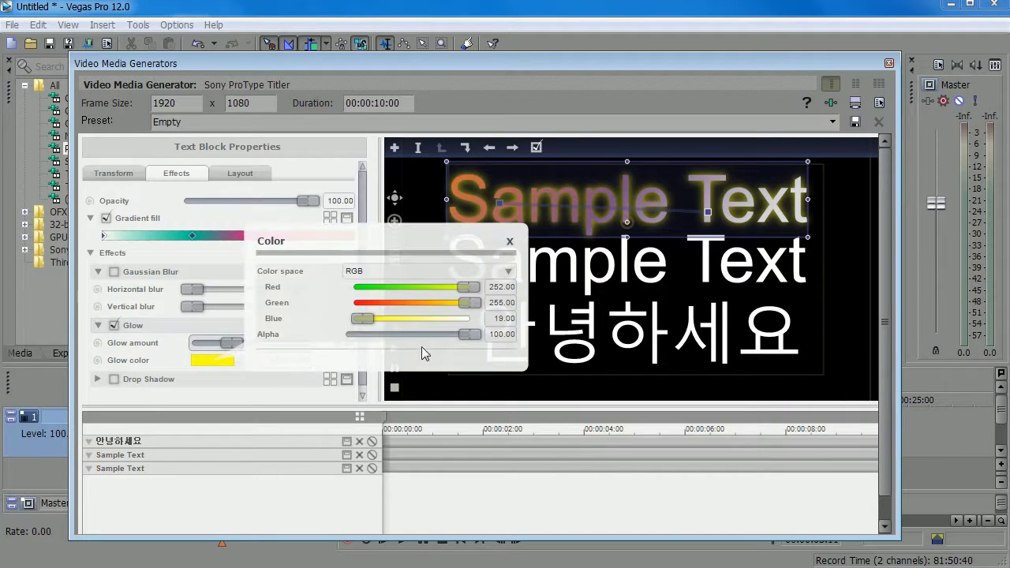
left_click(415, 271)
left_click(415, 272)
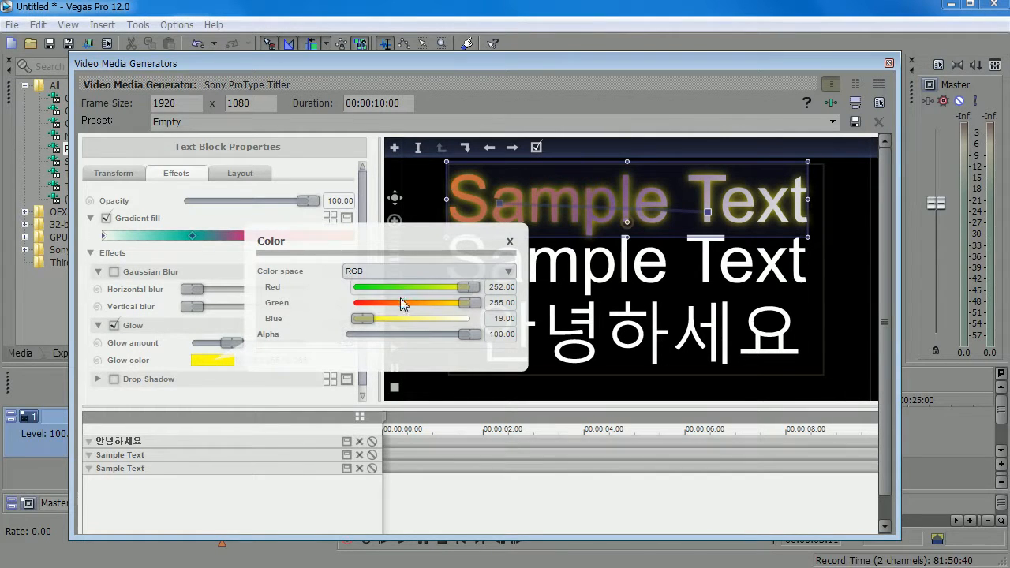
left_click_drag(365, 316, 416, 318)
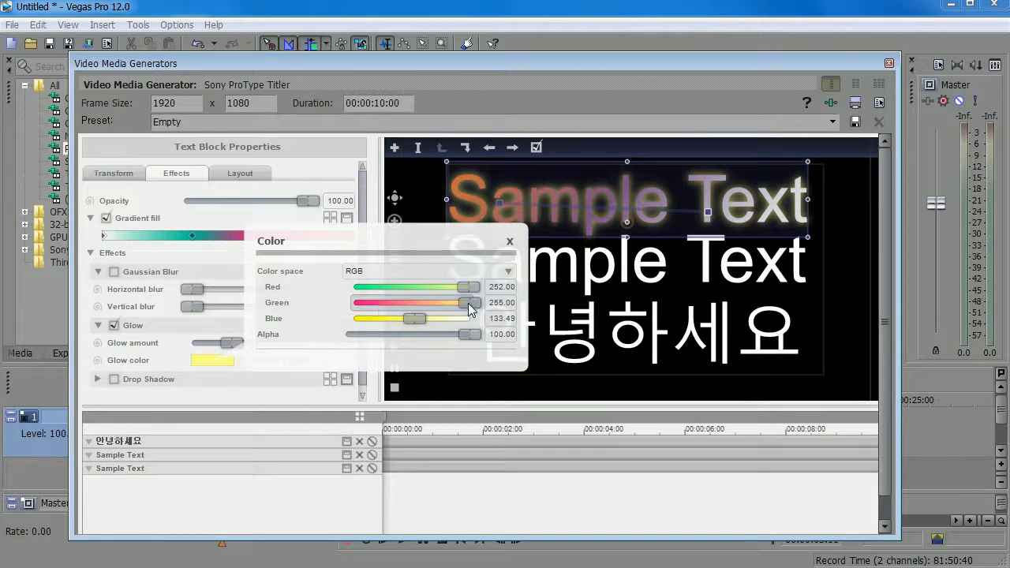
left_click_drag(469, 305, 341, 313)
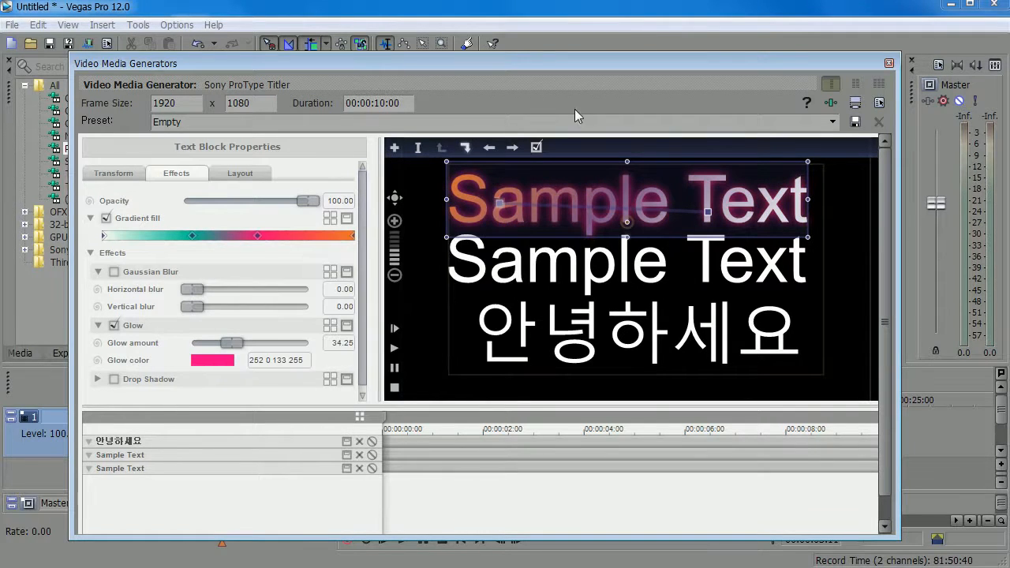
- Enable Drop Shadow on the top text block and set the preview background to White
left_click(114, 379)
left_click(97, 379)
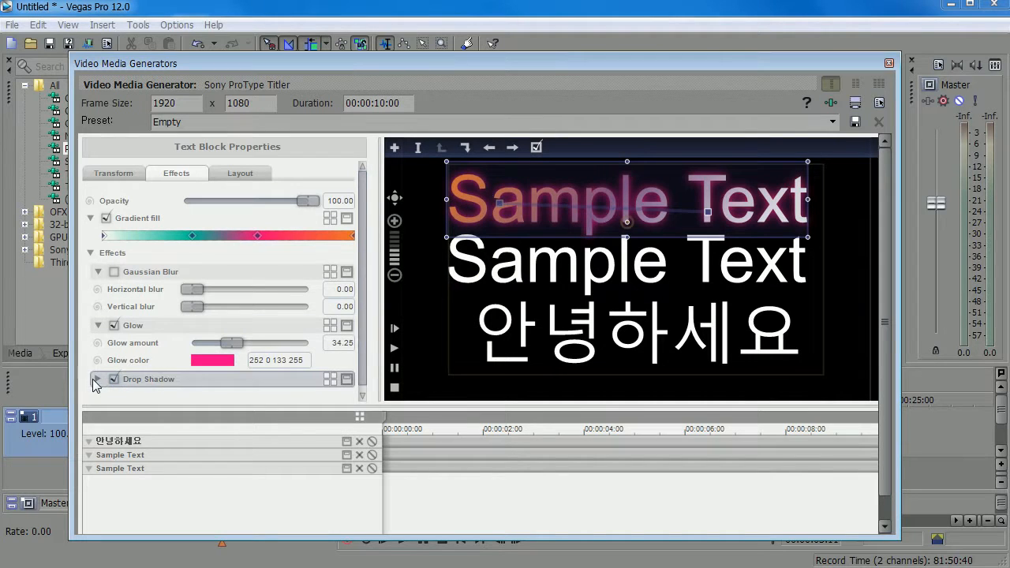
left_click(466, 304)
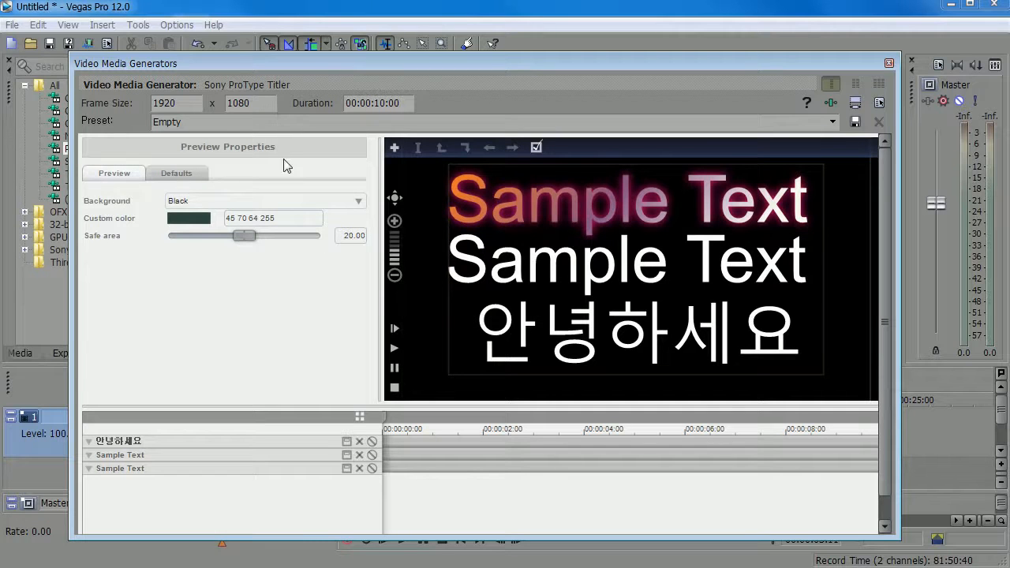
left_click(206, 200)
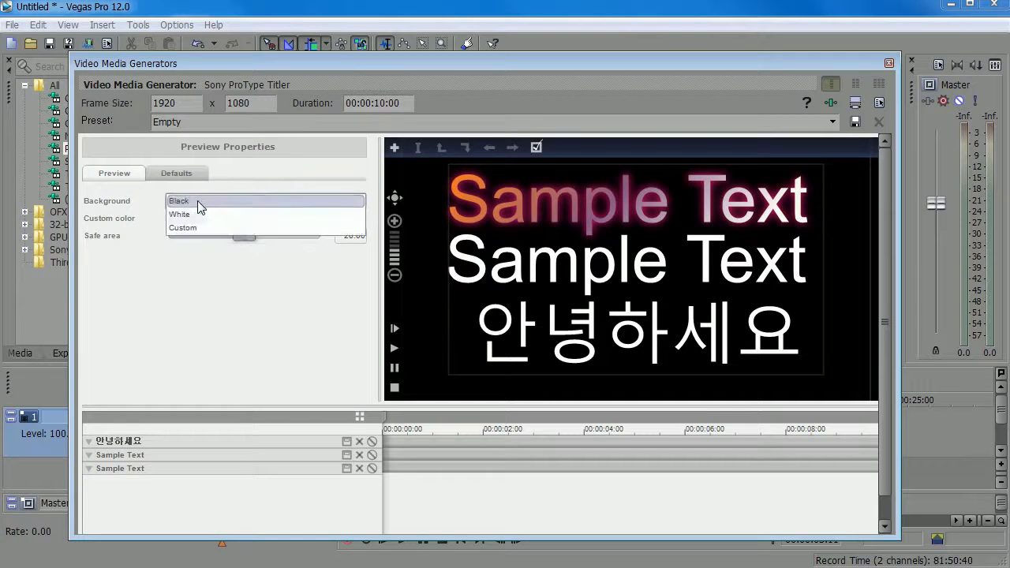
left_click(191, 213)
- Turn off Glow on the top text block and deselect it to view the drop shadow alone
left_click(482, 313)
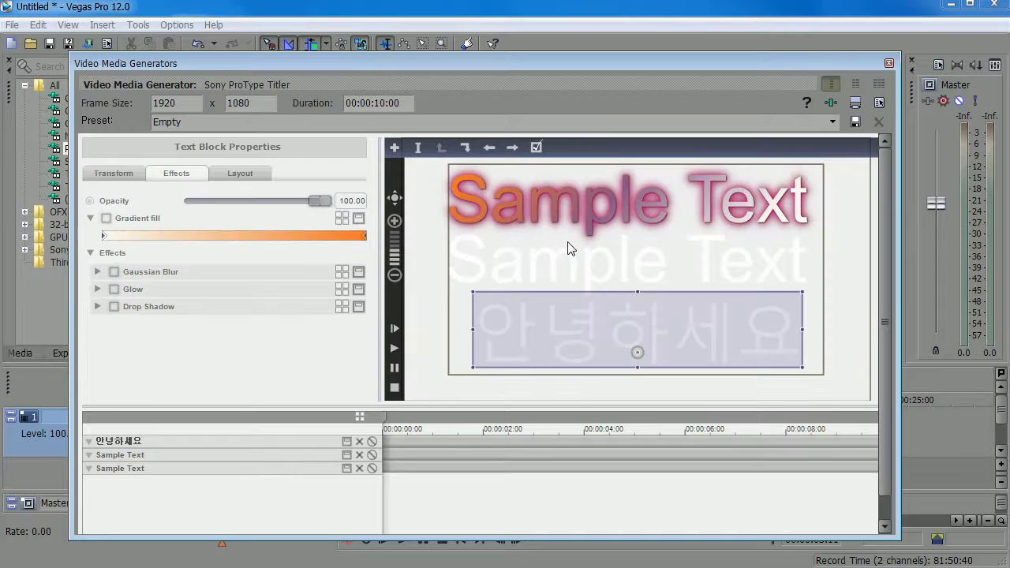
left_click(472, 197)
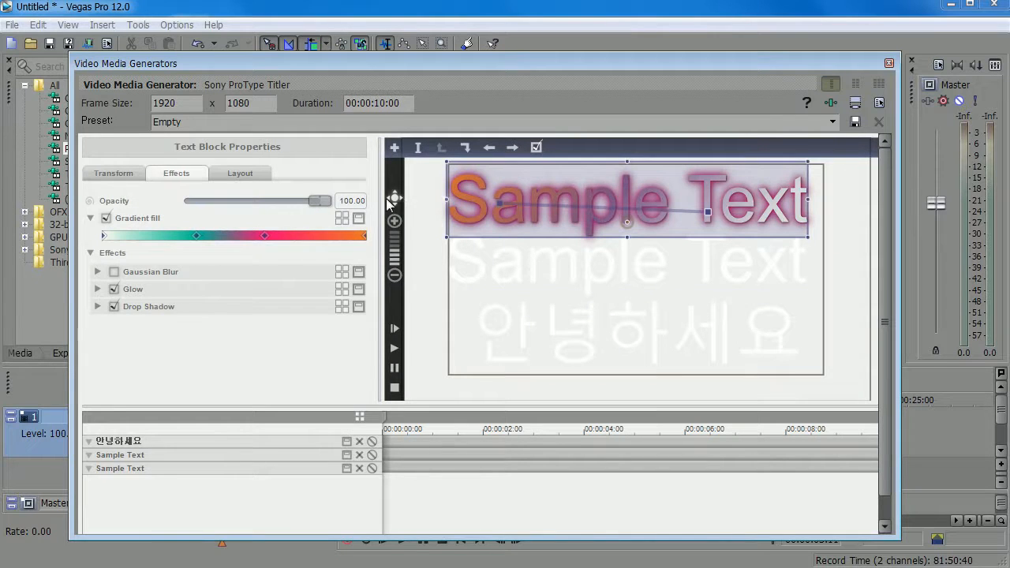
left_click(222, 177)
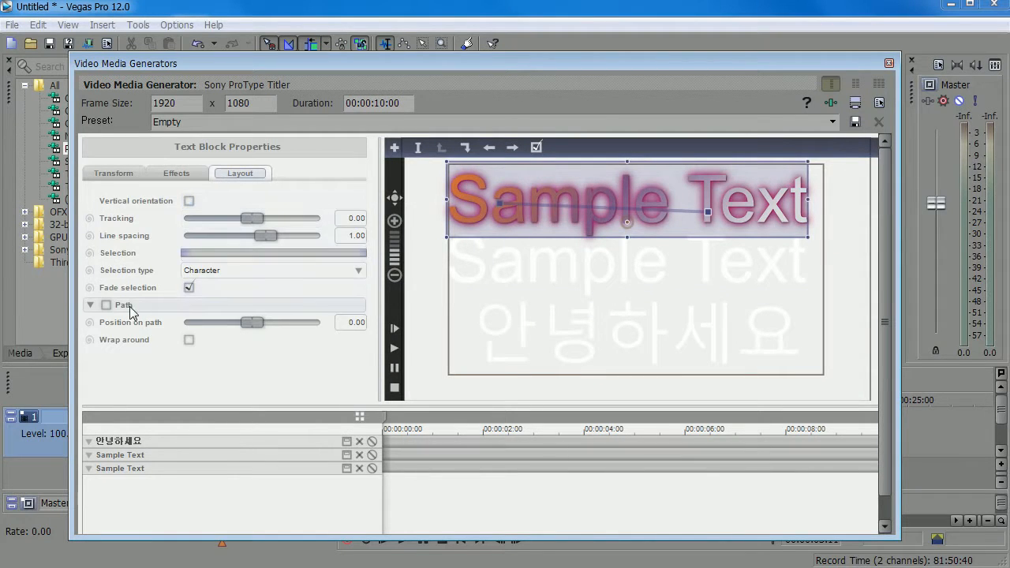
left_click(176, 173)
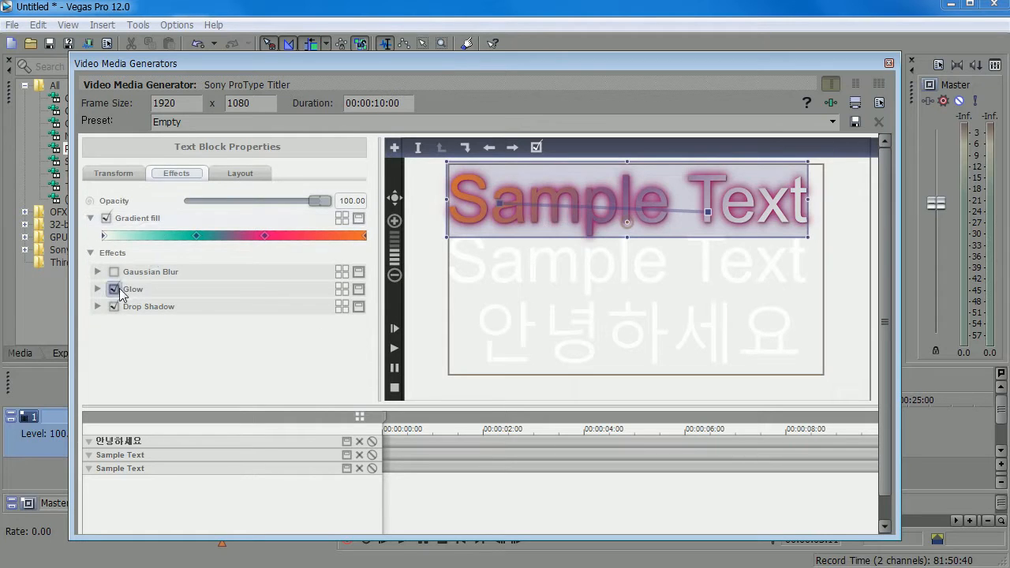
left_click(114, 290)
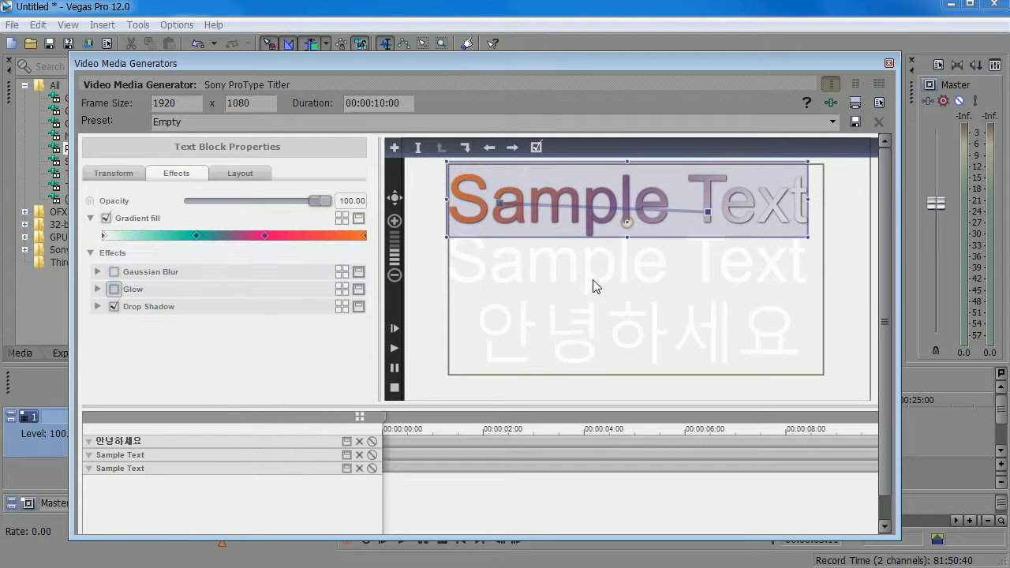
left_click(445, 388)
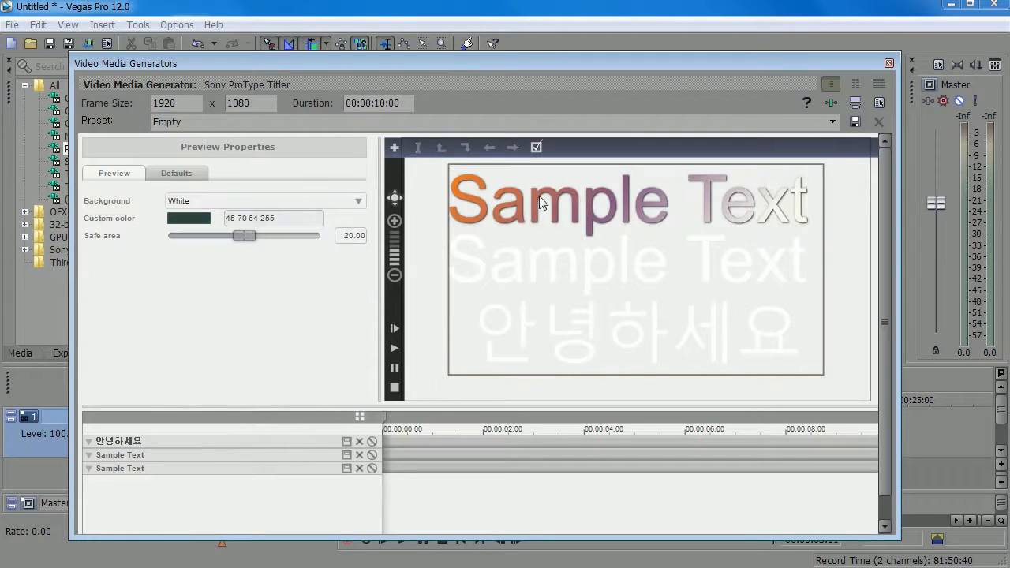
- Offset the top block's drop shadow further to the right and downward, and view it with the block deselected
left_click(513, 209)
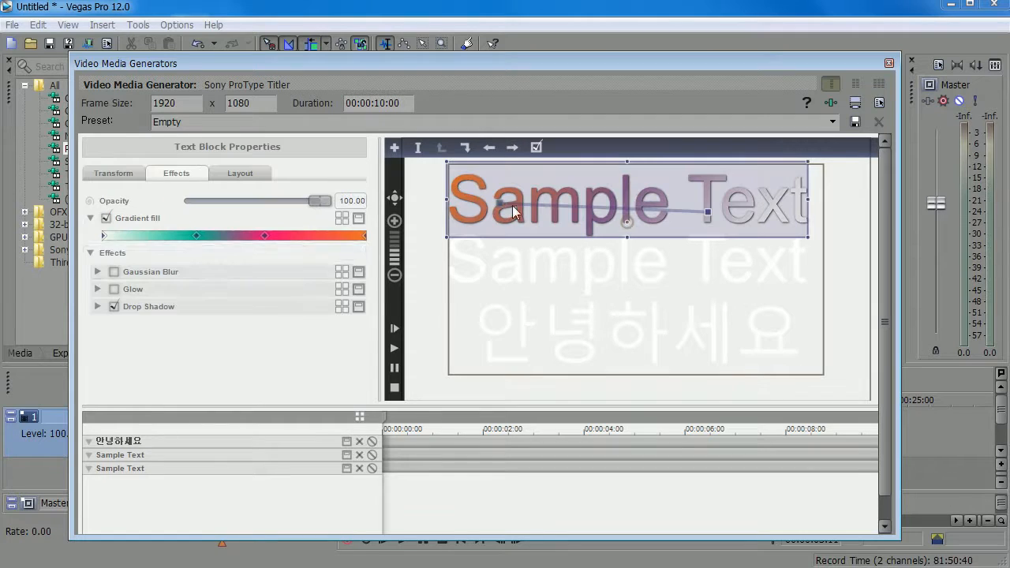
left_click(97, 306)
left_click_drag(251, 341, 261, 358)
left_click(424, 386)
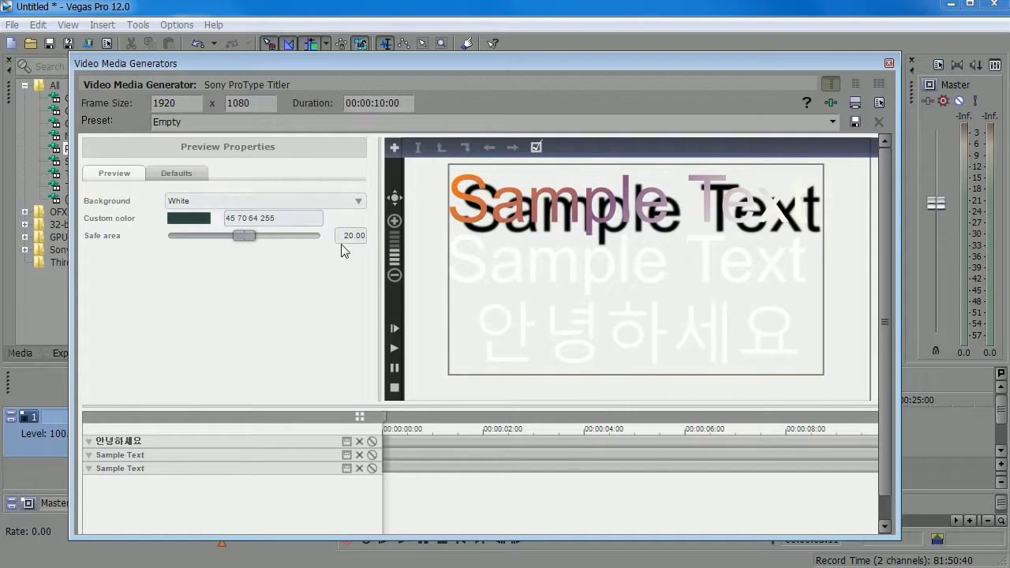
- Turn off Drop Shadow and Gradient fill on the top text block
left_click(618, 193)
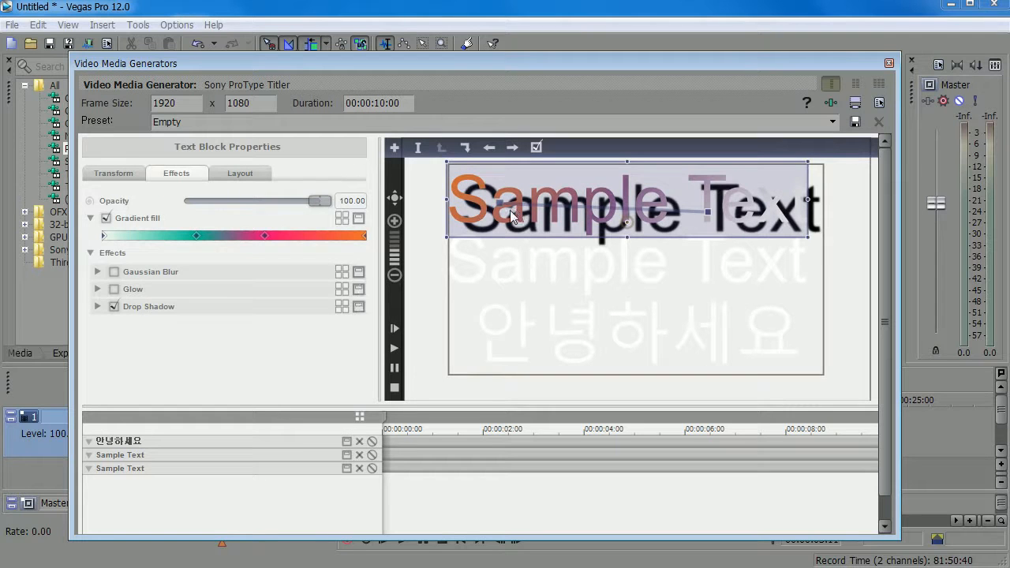
left_click(113, 310)
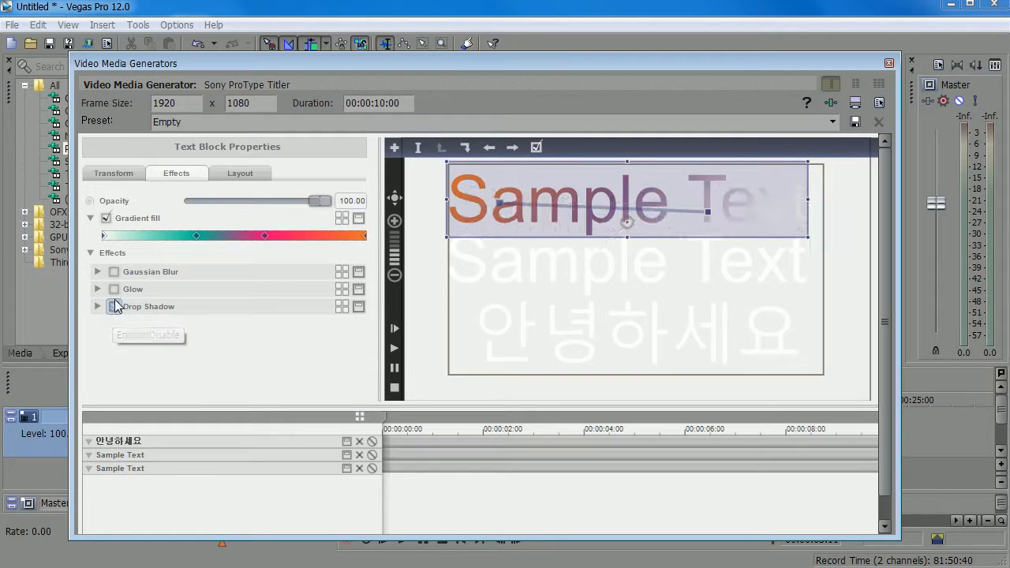
left_click(245, 174)
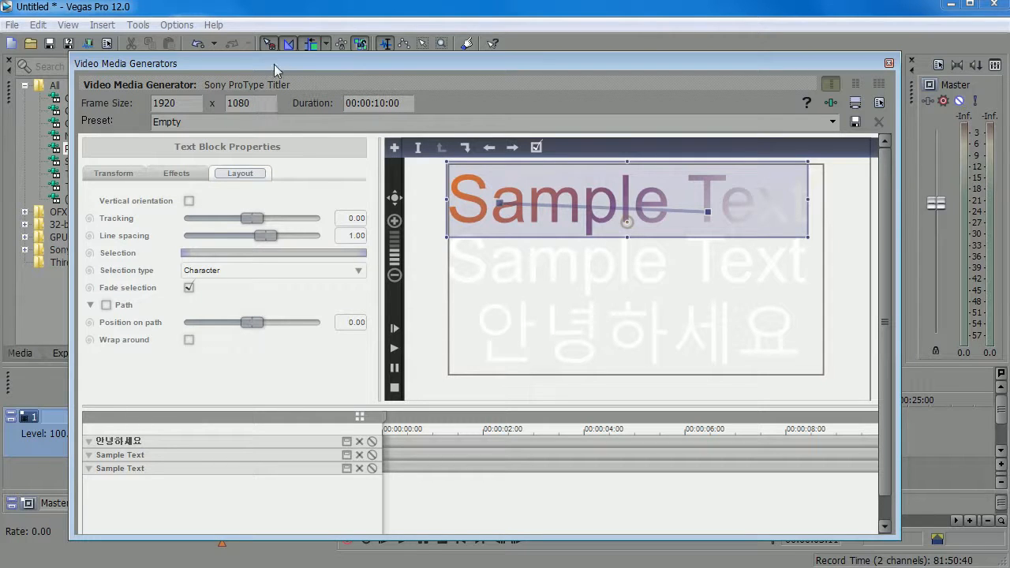
left_click(174, 173)
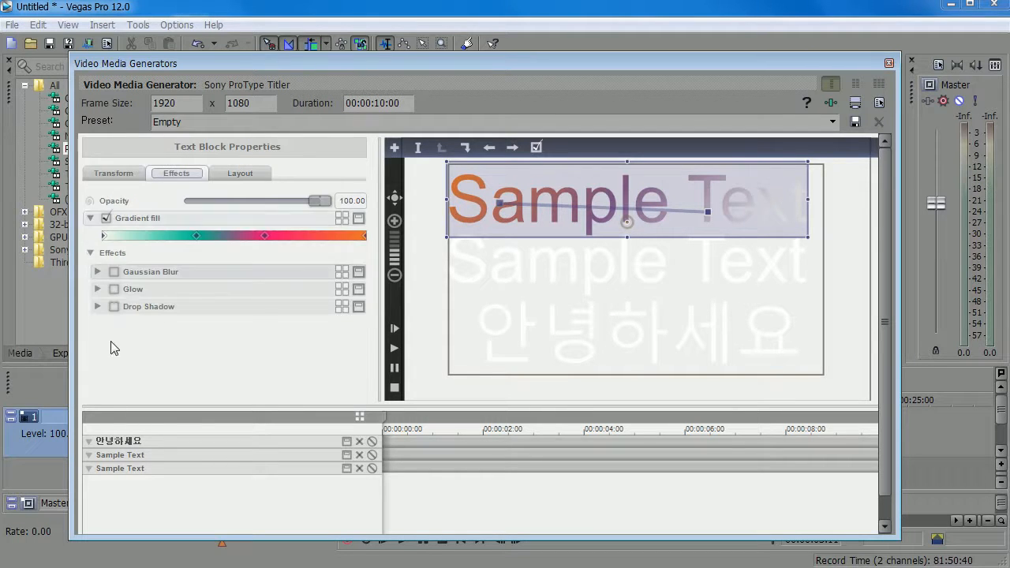
left_click(108, 218)
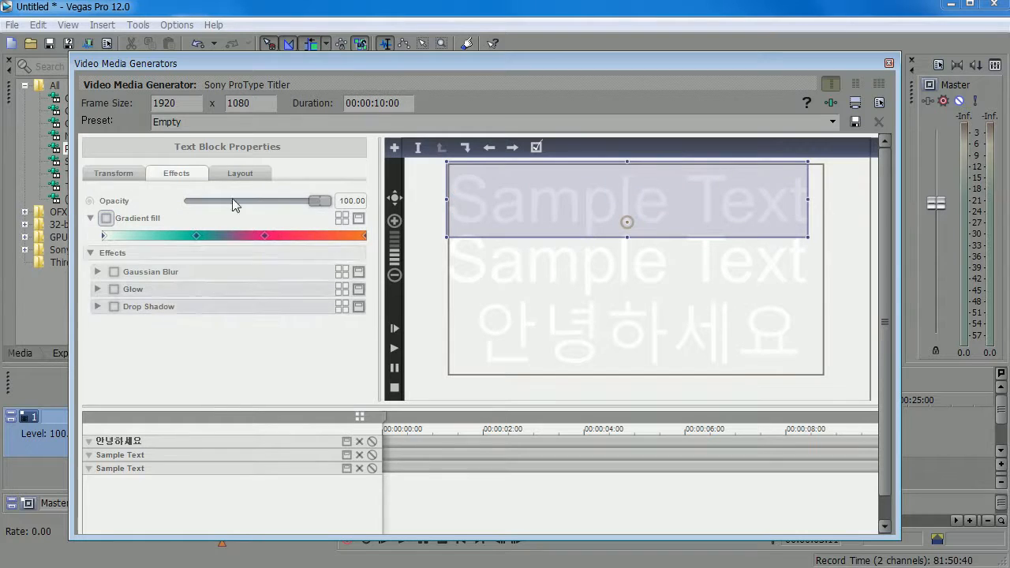
- Set the preview background back to Black
left_click(431, 359)
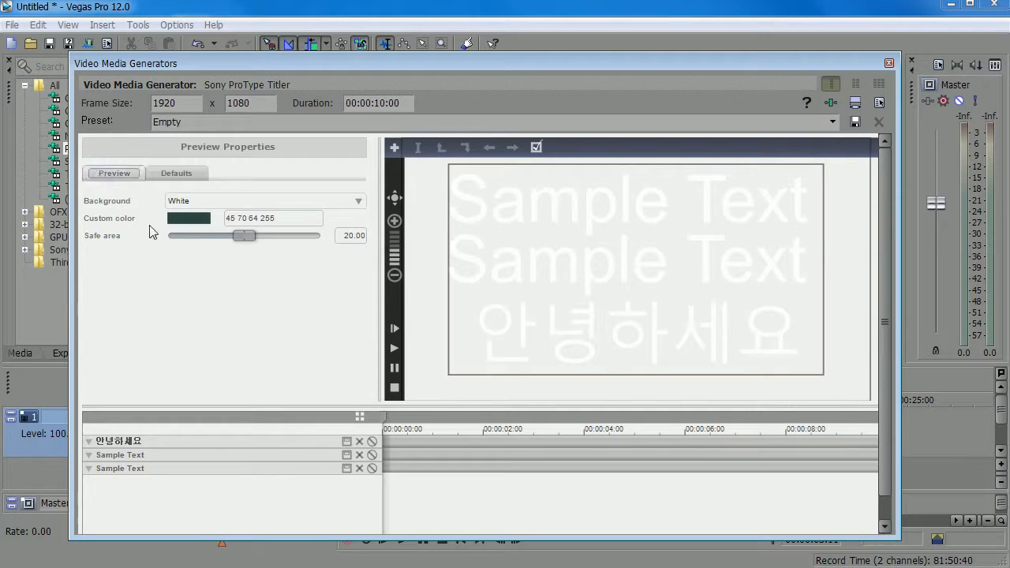
left_click(203, 205)
left_click(200, 201)
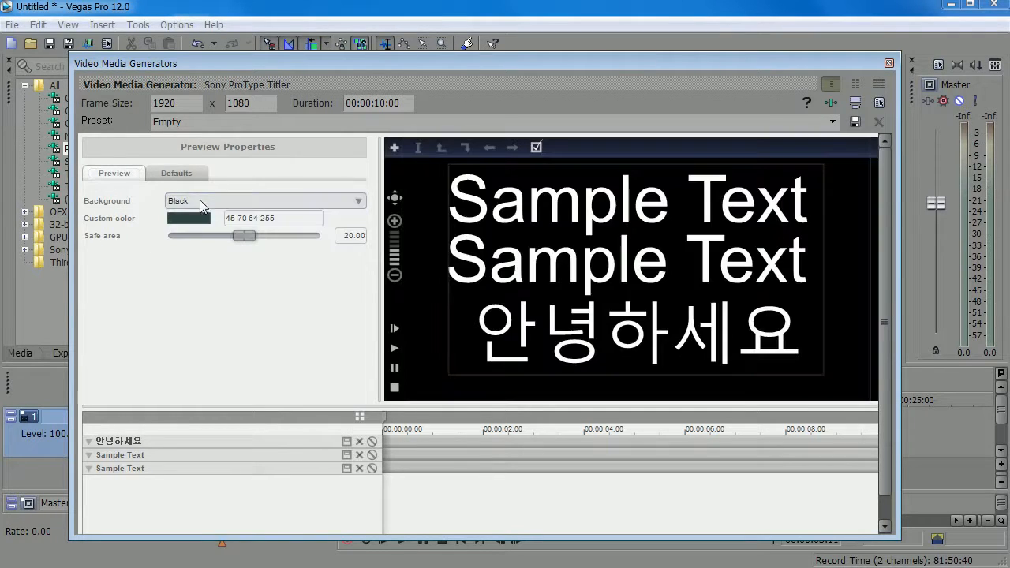
- Try a wider tracking of about 1.05 on the top text block, then return it to 0
left_click(484, 211)
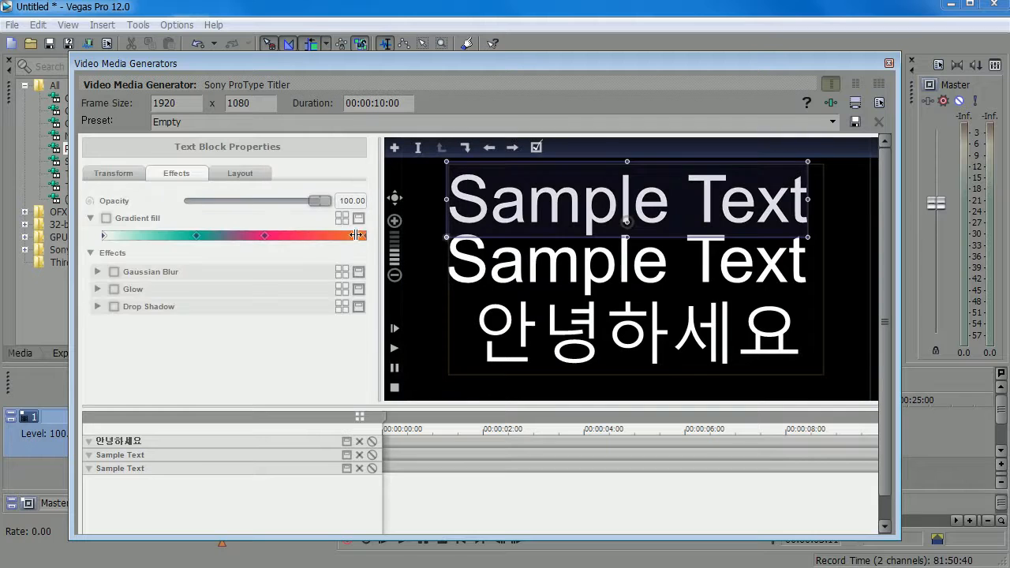
left_click(240, 173)
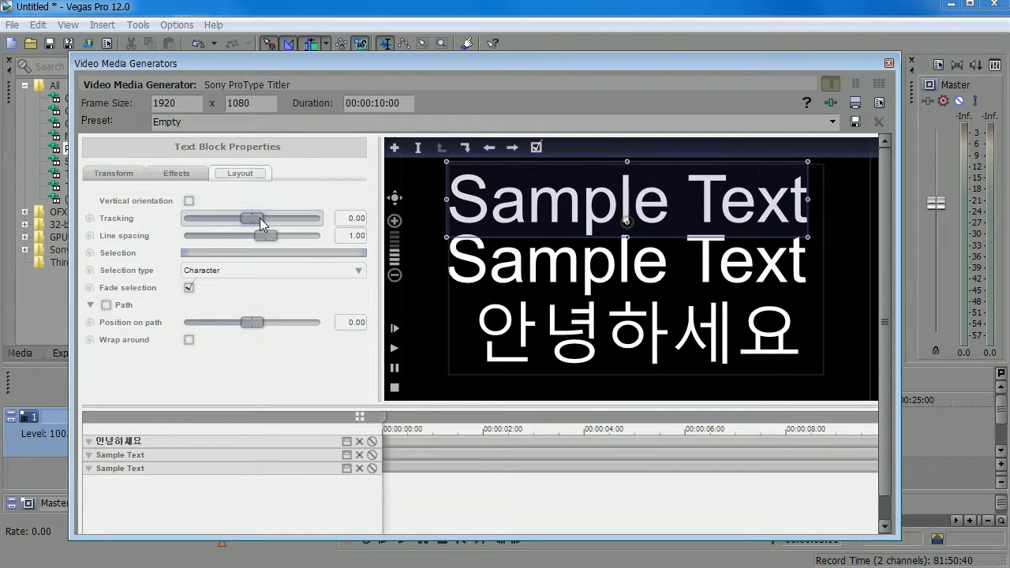
mouse_move(260, 218)
left_mouse_down()
mouse_move(285, 219)
mouse_move(262, 224)
left_mouse_up()
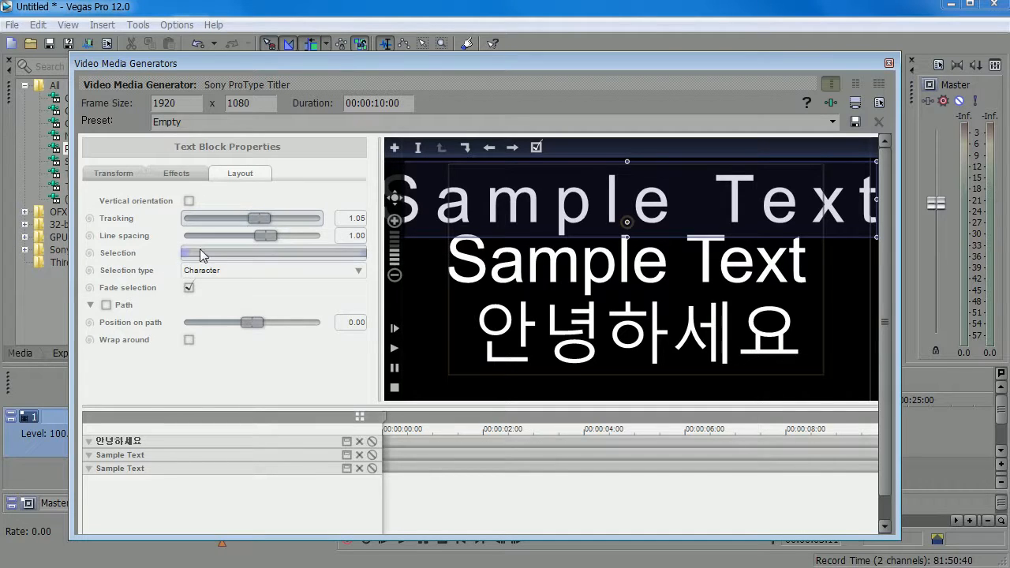
double_click(353, 217)
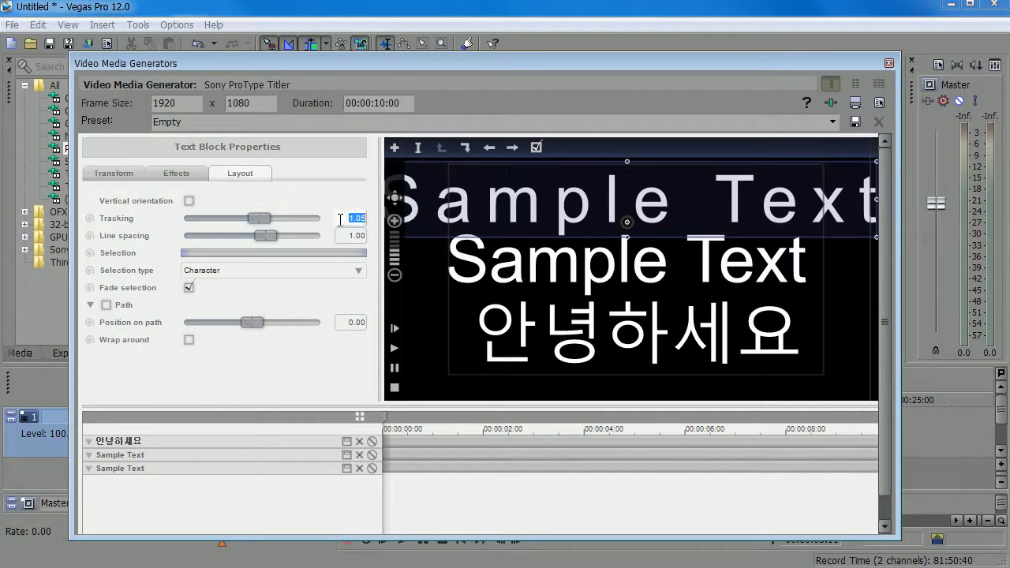
key("BackSpace")
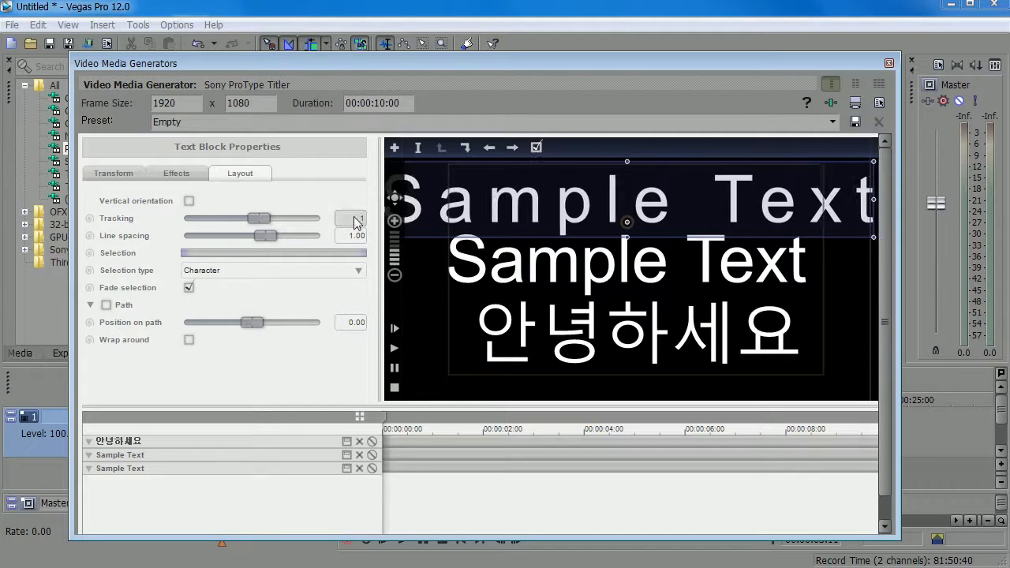
key("Return")
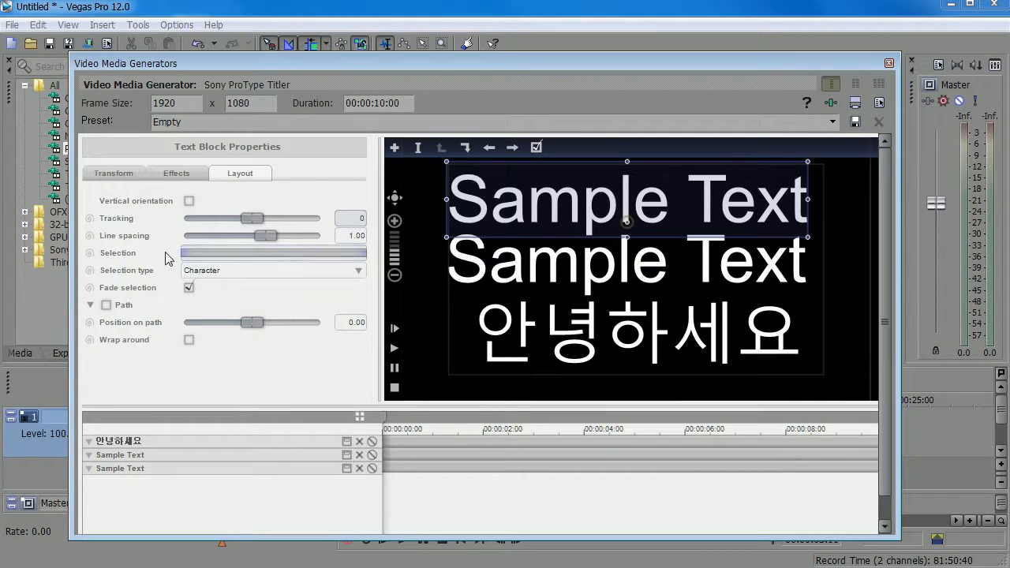
- Try different start and end points for the top block's layout Selection range, finally collapsing it to the start to hide the text
left_click_drag(185, 259, 222, 262)
left_click_drag(351, 251, 126, 256)
left_click_drag(234, 259, 397, 268)
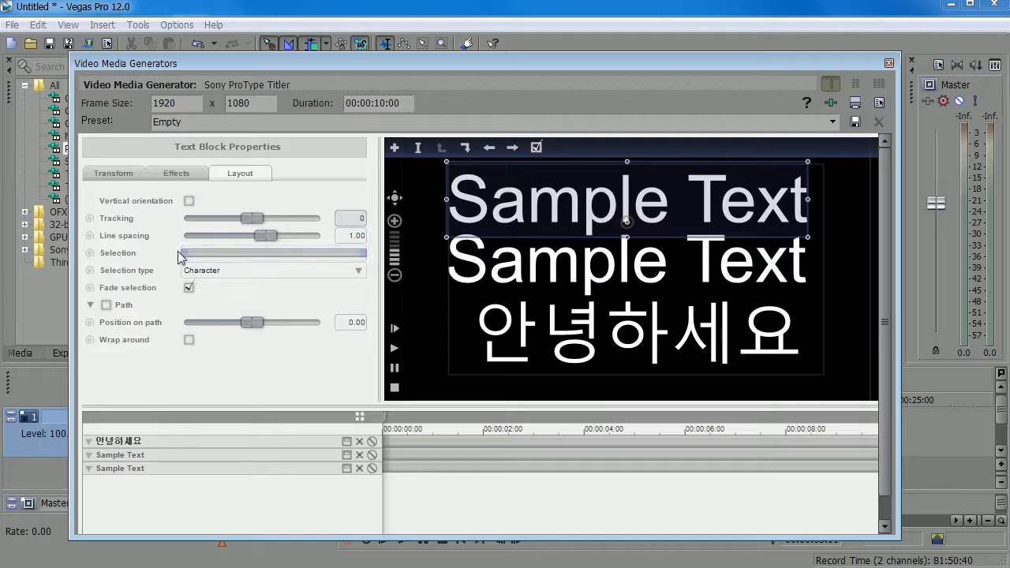
left_click_drag(186, 258, 308, 267)
left_click_drag(365, 254, 105, 274)
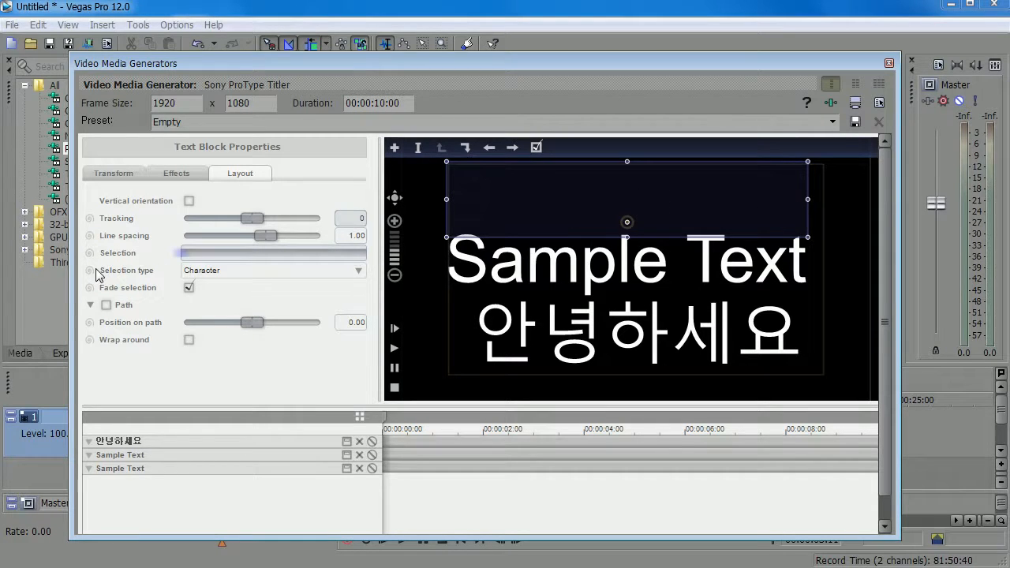
- Enable automation for the top text block's Selection and keyframe it to the full text at about 1 second
left_click_drag(188, 265, 126, 276)
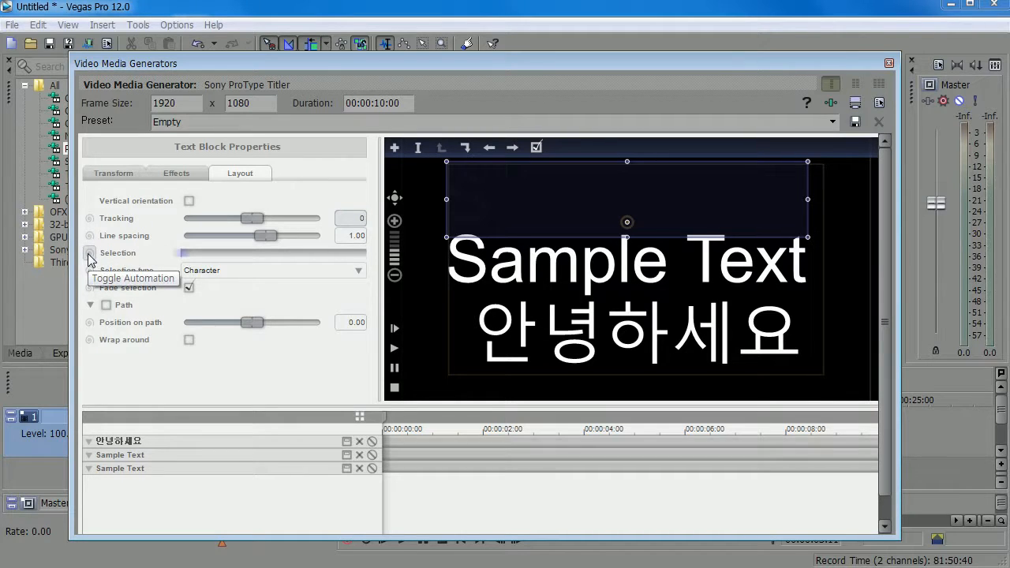
left_click(89, 254)
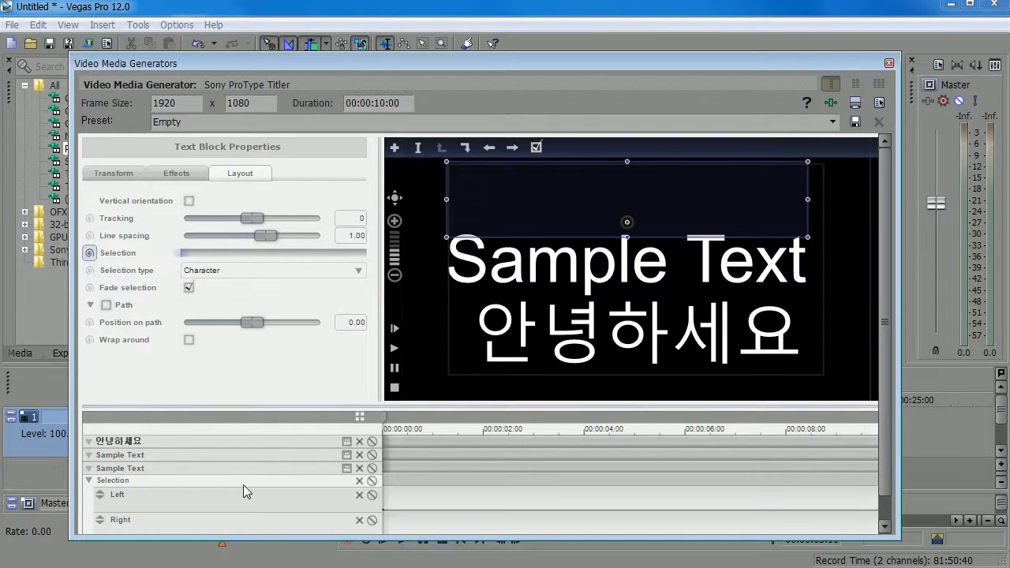
left_click_drag(232, 408, 232, 367)
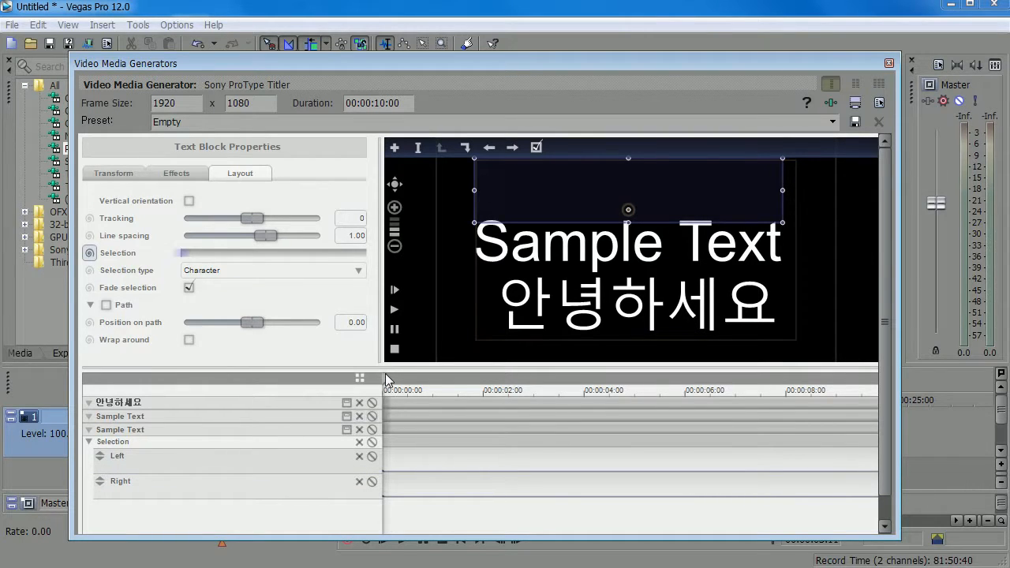
mouse_move(387, 382)
left_mouse_down()
mouse_move(461, 382)
mouse_move(433, 385)
left_mouse_up()
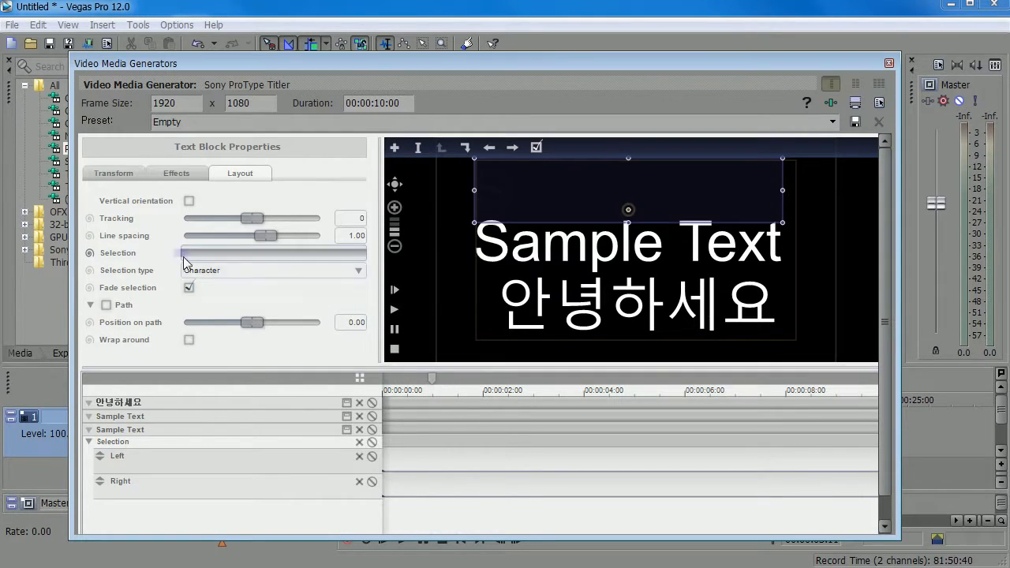
left_click_drag(180, 258, 451, 473)
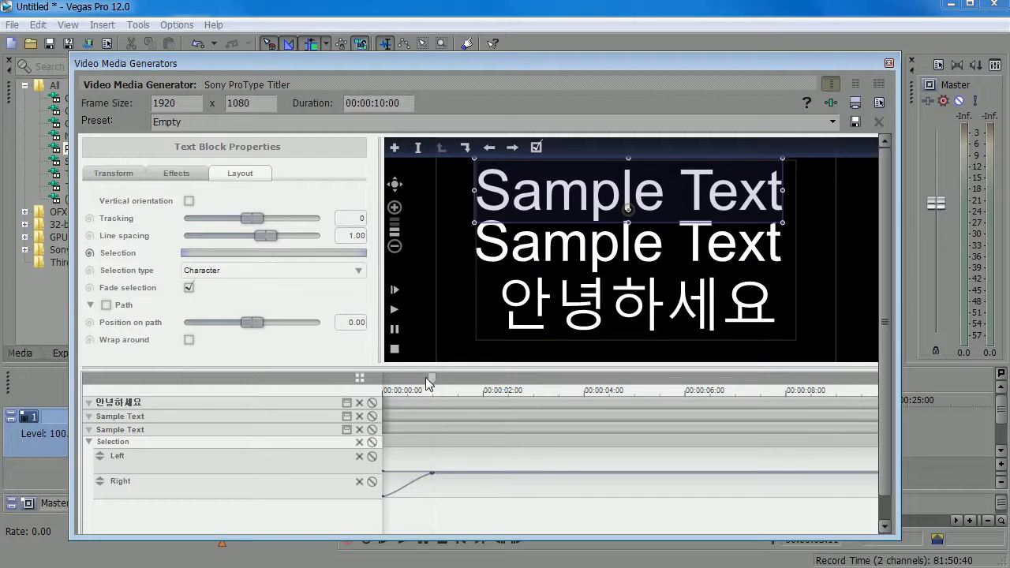
- Scrub and play the animated Selection from the start to preview the character-by-character reveal
left_click_drag(425, 382, 387, 380)
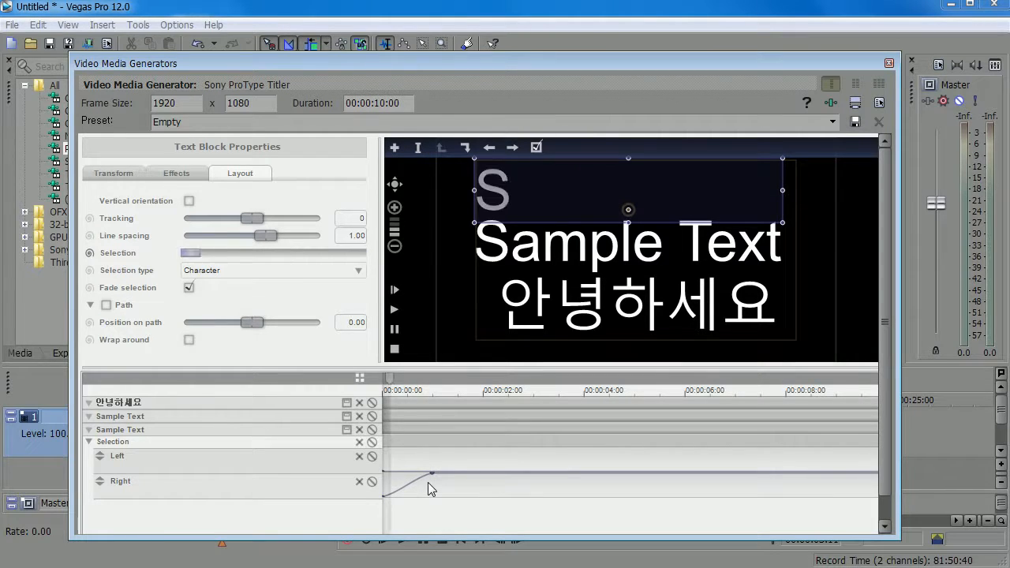
key("space")
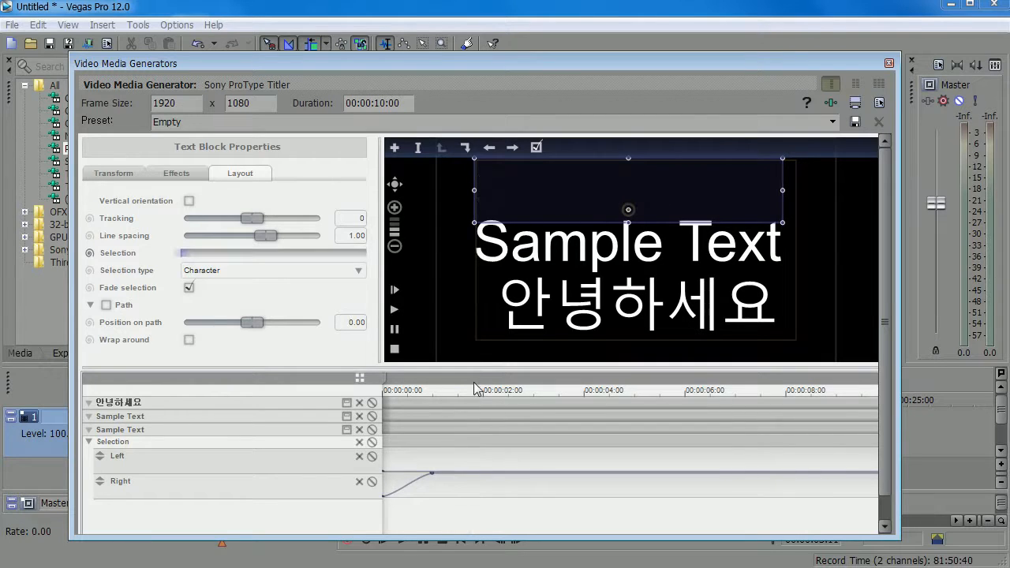
key("space")
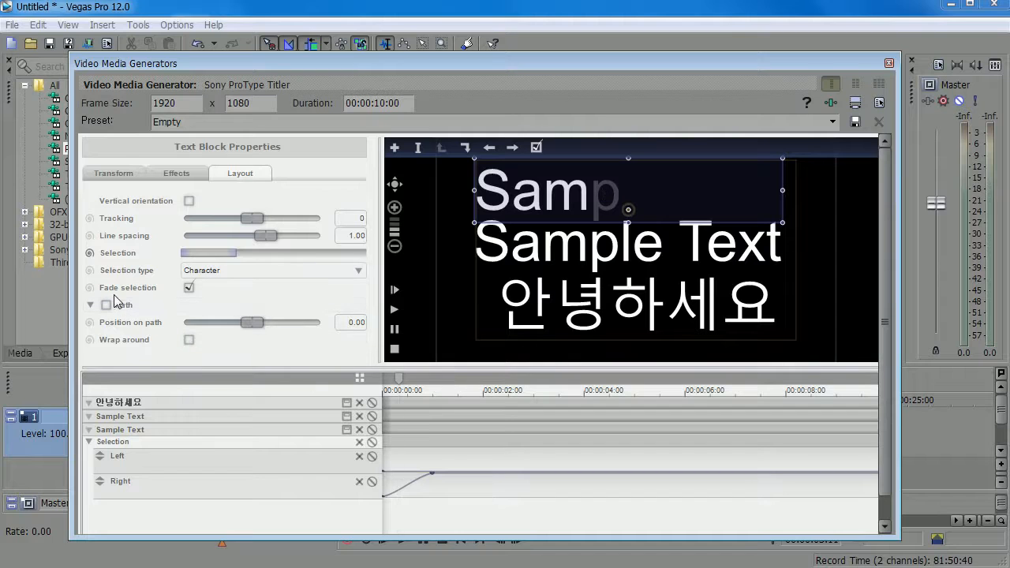
- Turn off Fade selection on the top text block and scrub the first second to preview the reveal
left_click(189, 288)
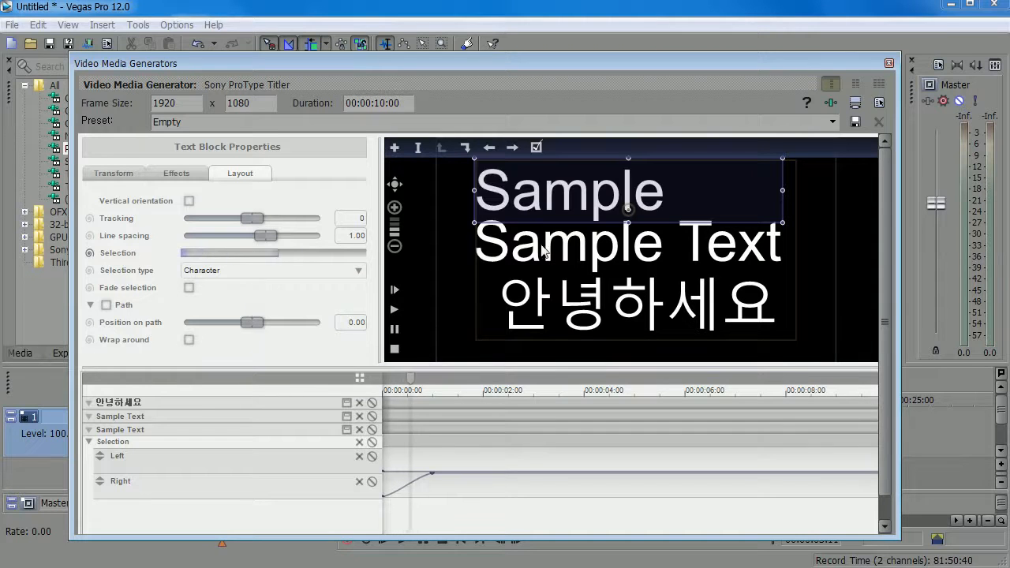
left_click_drag(384, 385, 408, 378)
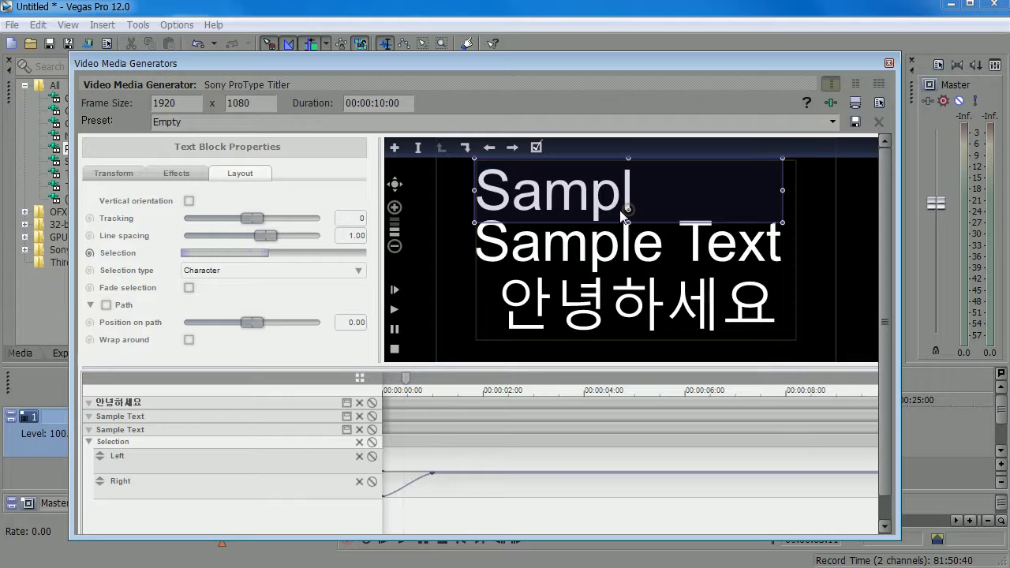
left_click_drag(384, 385, 397, 384)
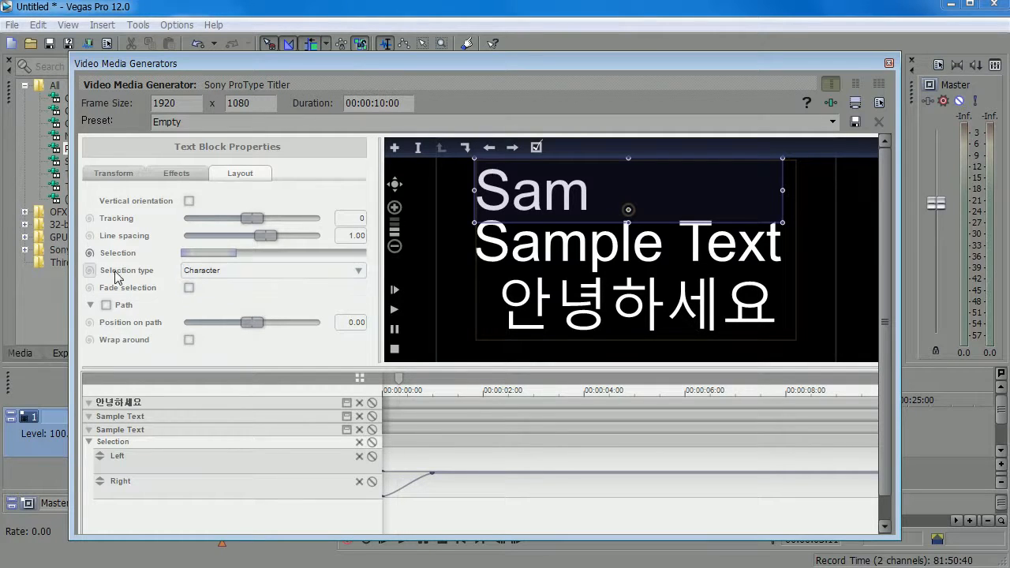
- Try the Word selection type on the top text block, then switch it to Line and scrub the animation
left_click(233, 271)
left_click(219, 286)
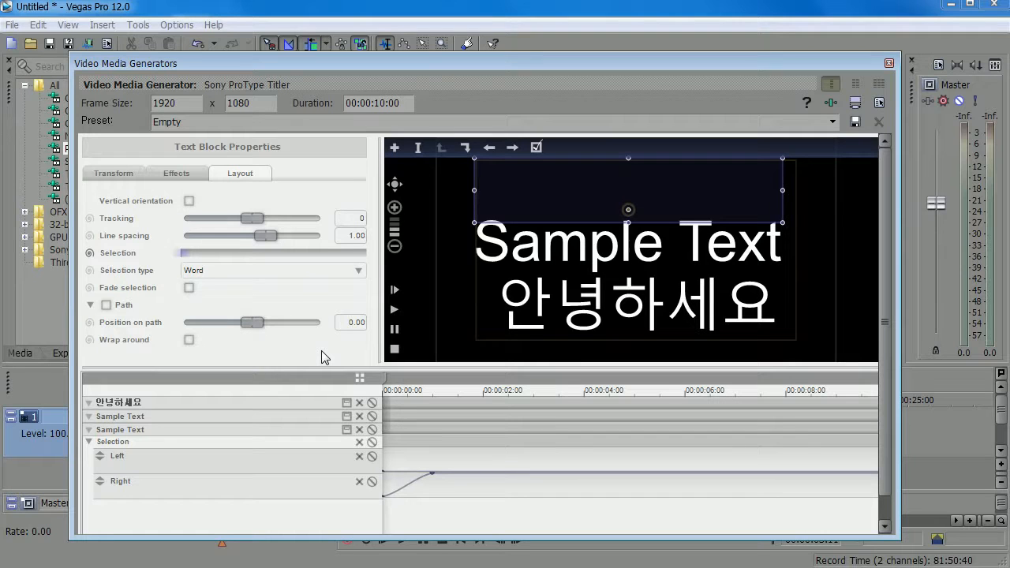
left_click(275, 270)
left_click(258, 273)
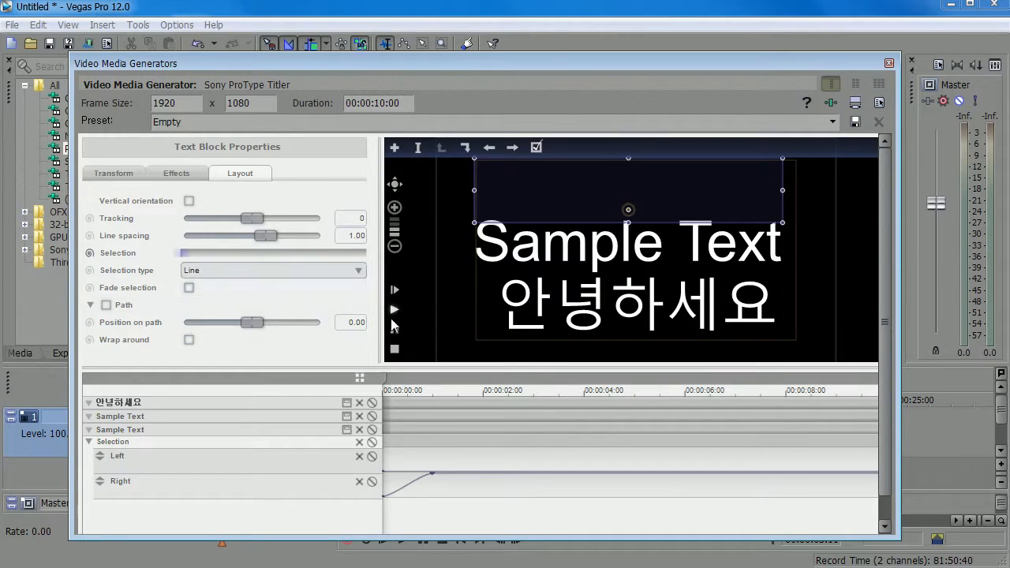
key("space")
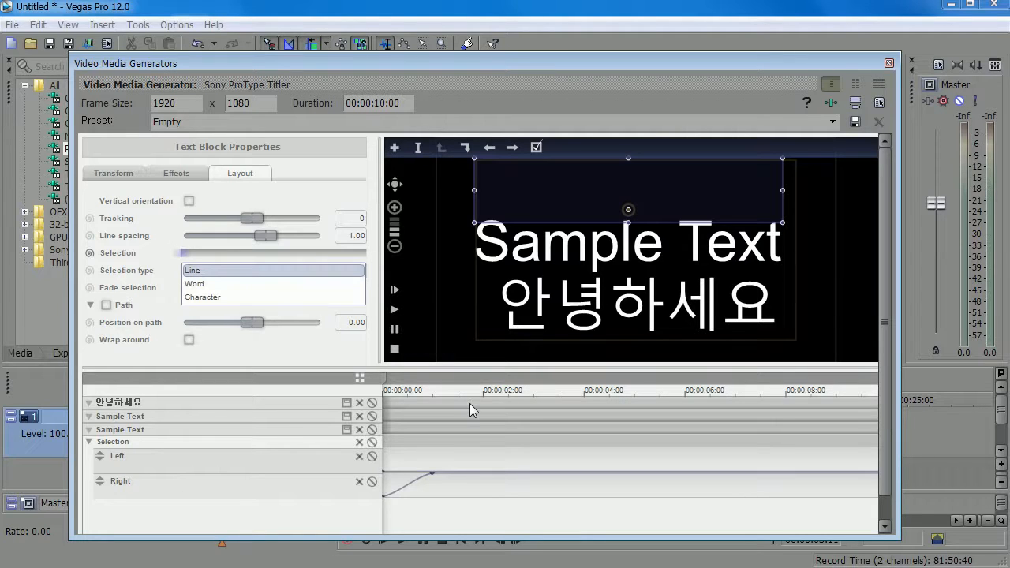
left_click(384, 377)
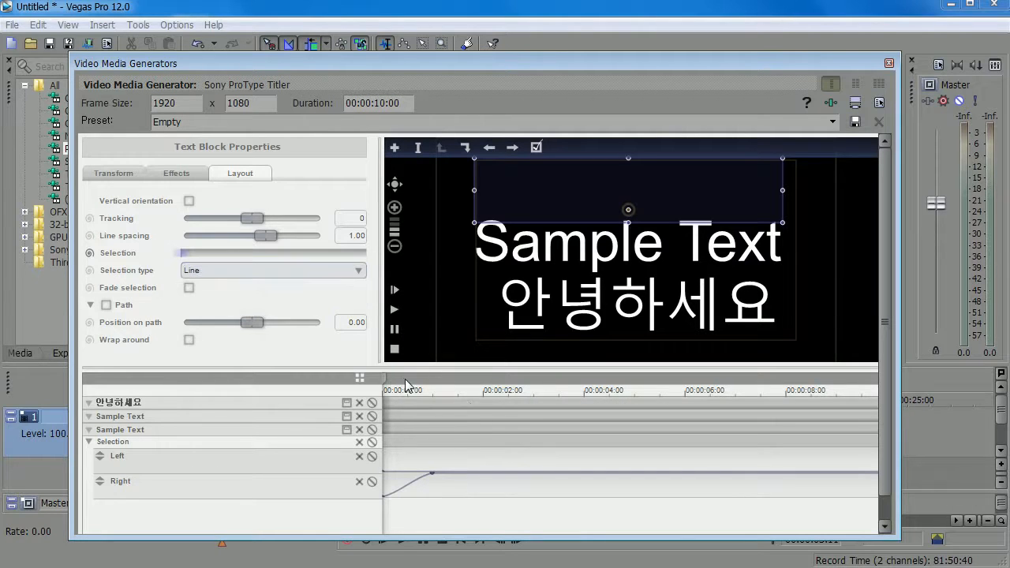
mouse_move(403, 388)
left_mouse_down()
mouse_move(416, 387)
mouse_move(396, 388)
left_mouse_up()
left_click(545, 247)
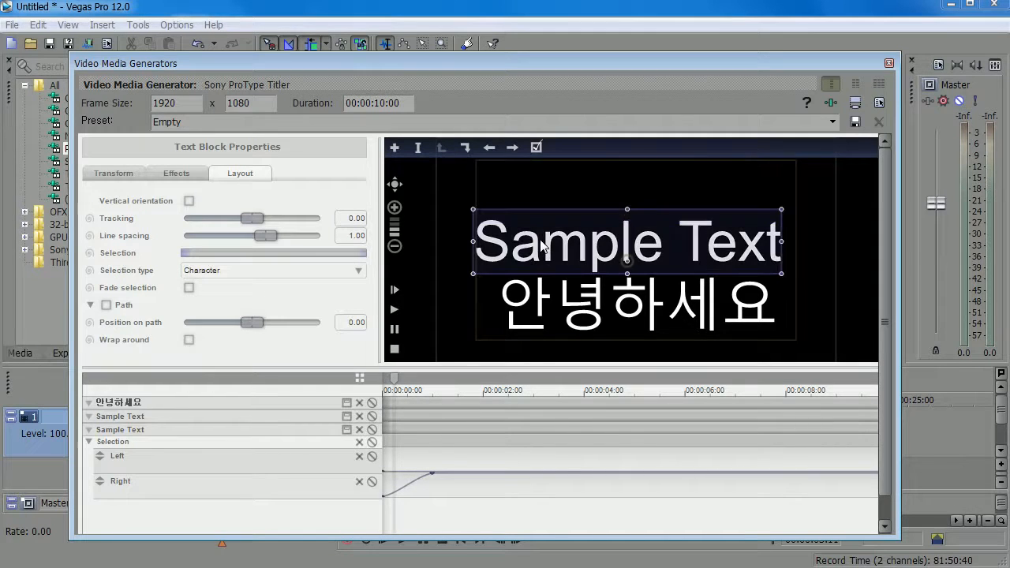
left_click(542, 305)
left_click(546, 250)
left_click(546, 233)
left_click(544, 239)
left_click(543, 245)
left_click(544, 245)
left_click(545, 206)
left_click(545, 199)
left_click(547, 173)
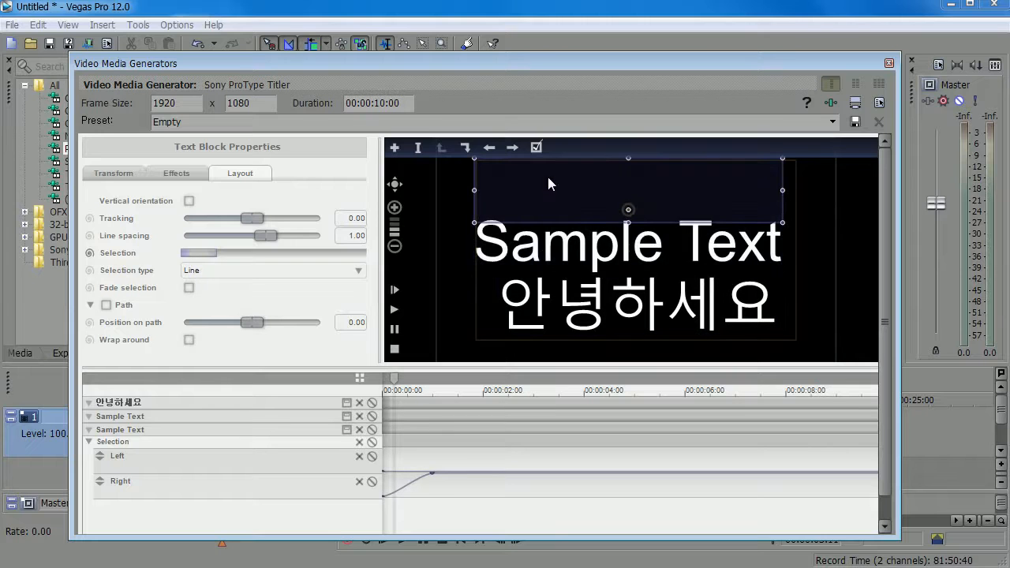
left_click(539, 289)
left_click(539, 289)
left_click(540, 206)
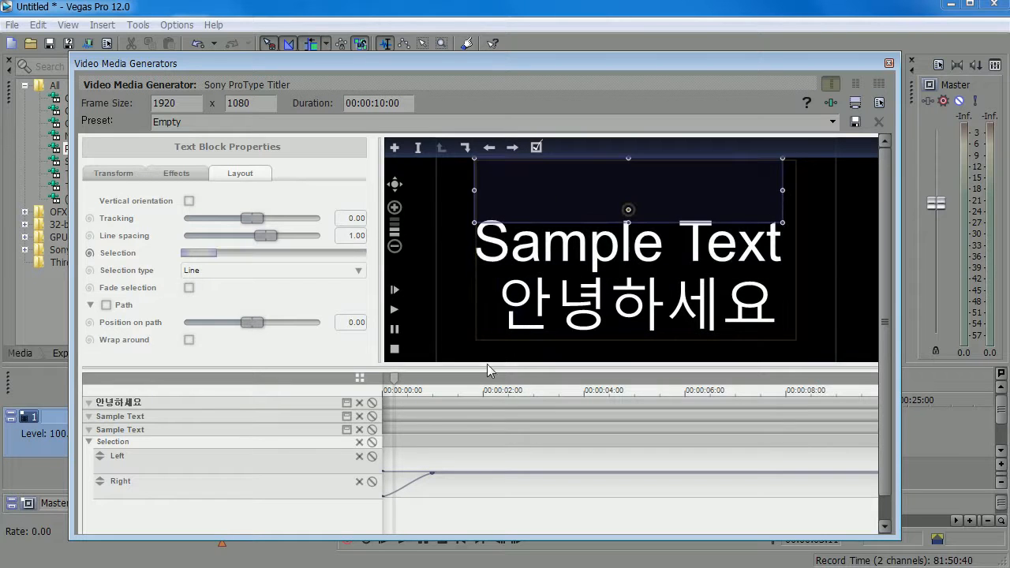
- Scrub through the Line reveal, then remove the automation from the top text block's Selection and return to the start
left_click(399, 381)
left_click_drag(409, 380, 430, 383)
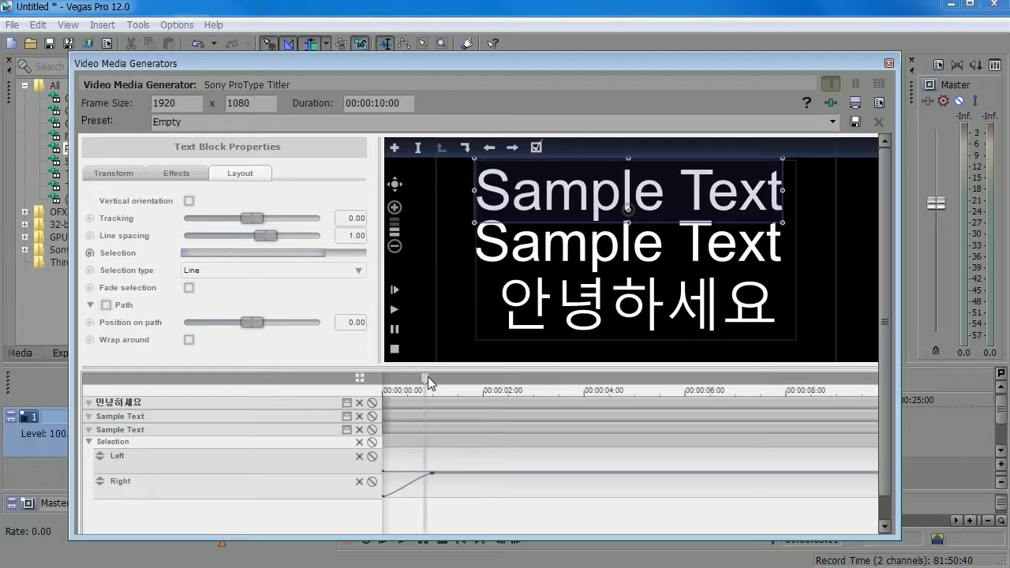
left_click(90, 253)
left_click_drag(419, 382, 385, 382)
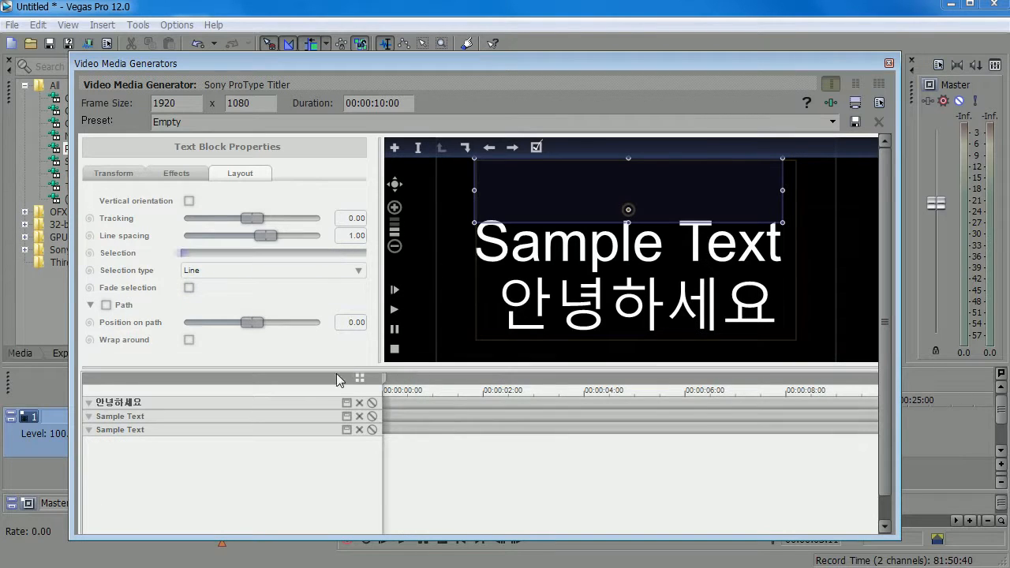
- Try a line spacing of 1.70 on the top text block, reset it to 1, and extend Selection to the full text
left_click_drag(266, 236, 277, 241)
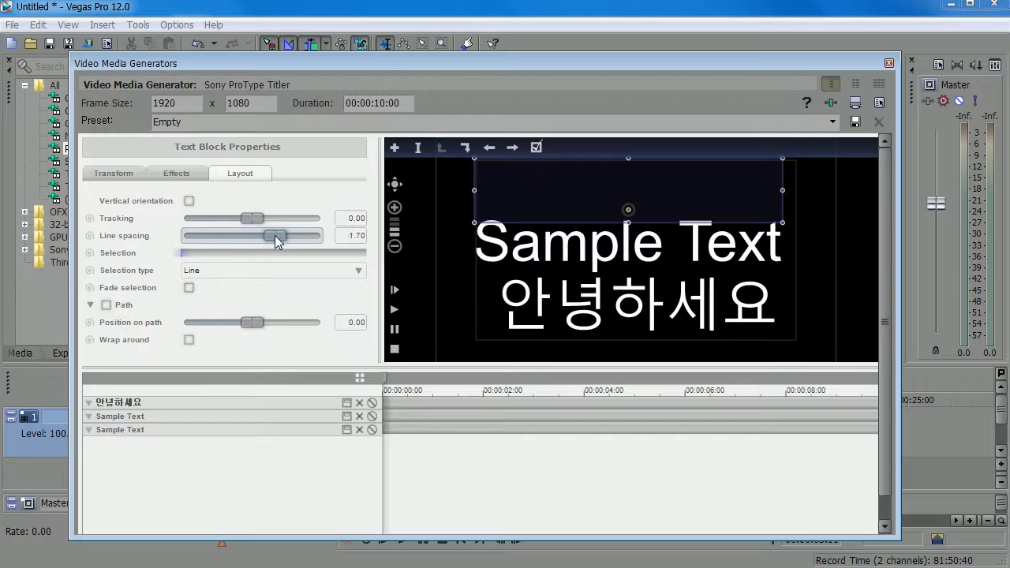
left_click(352, 235)
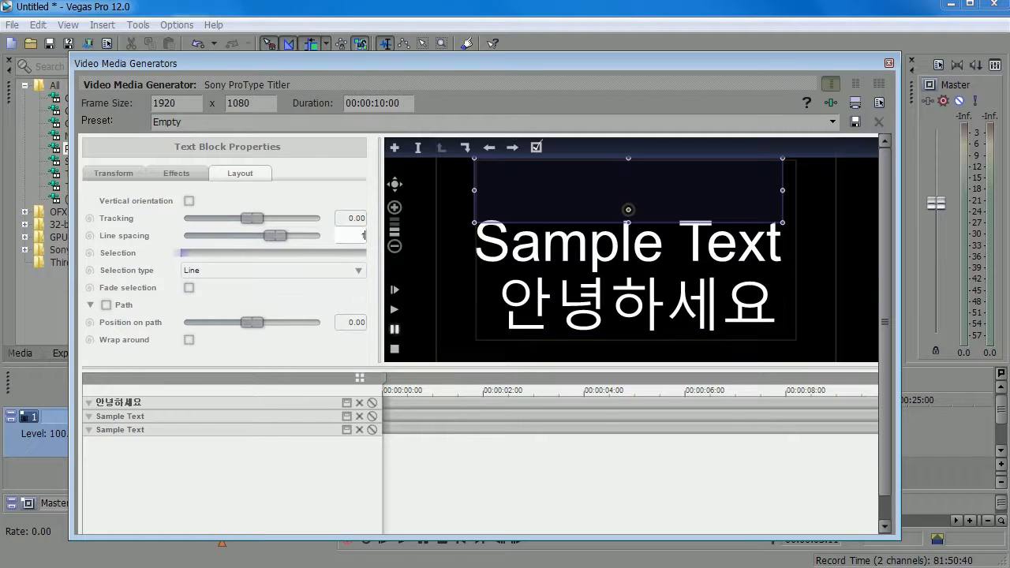
type("1")
key("Return")
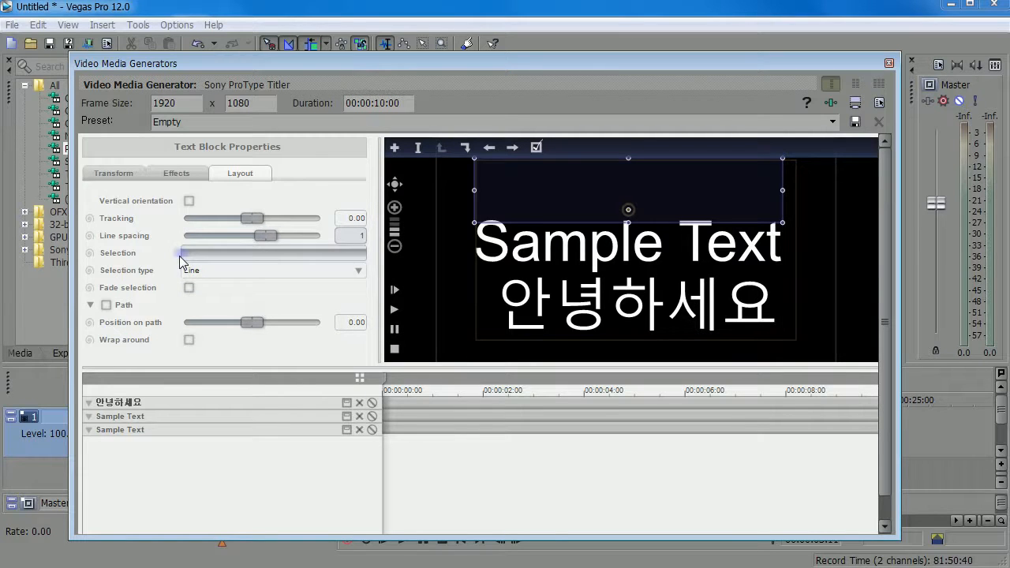
left_click_drag(180, 260, 364, 254)
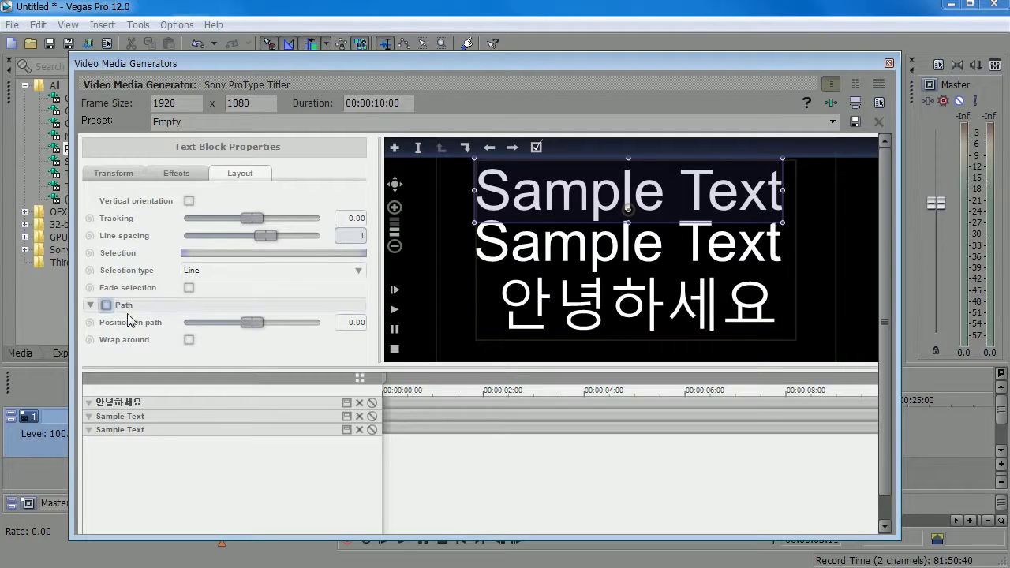
- Enable Path on the top text block and set its position on path to 0.31
left_click(105, 305)
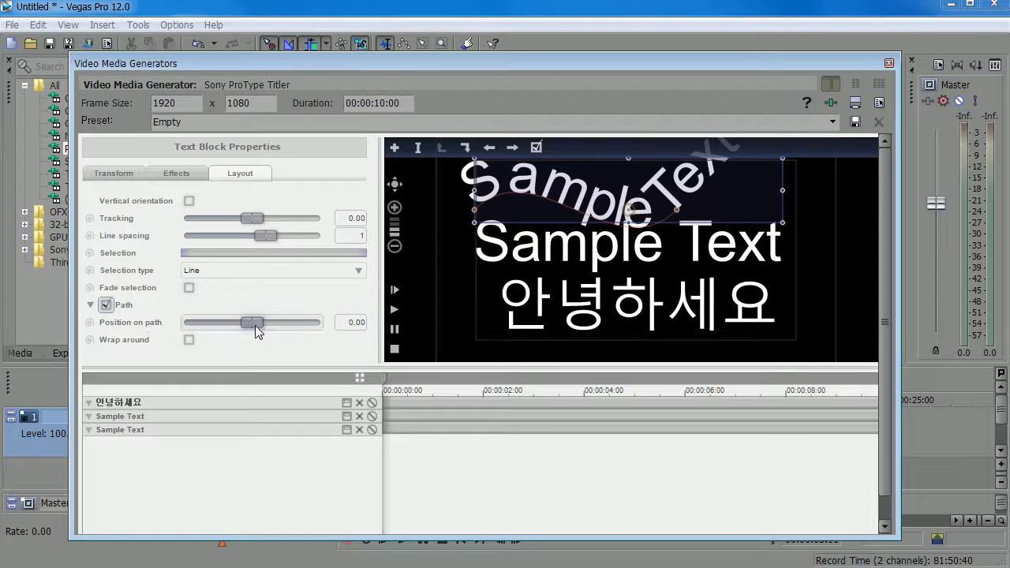
left_click_drag(255, 327, 260, 357)
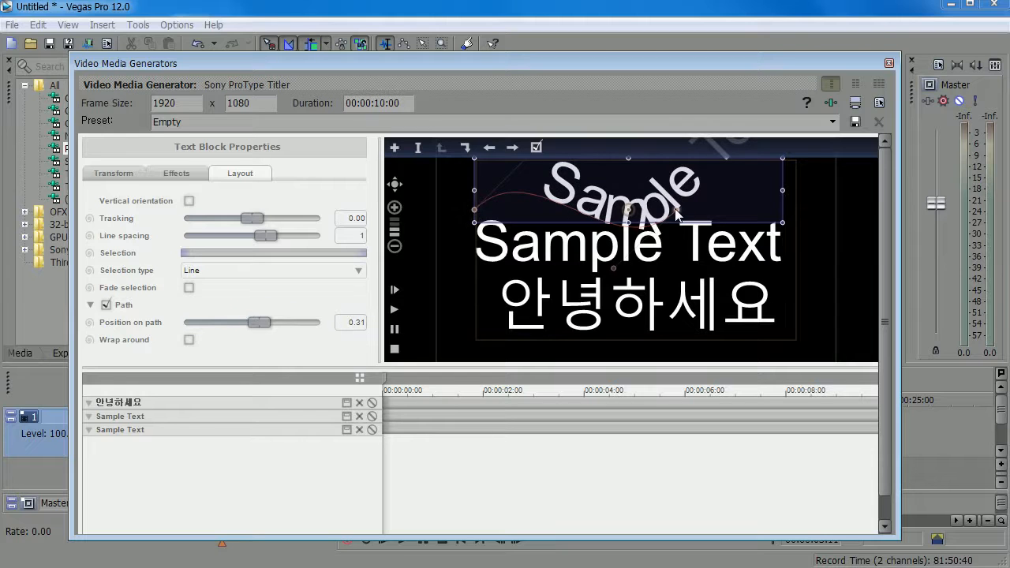
- Reshape the top text block's path into an arch by lowering both end points and adjusting the curve handles
left_click_drag(677, 213, 795, 275)
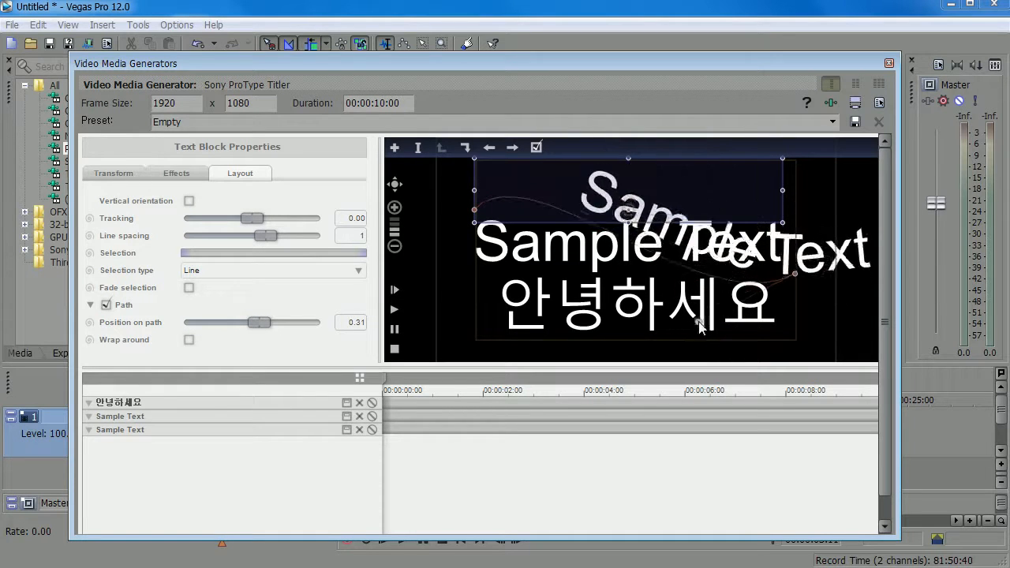
left_click_drag(475, 212, 466, 257)
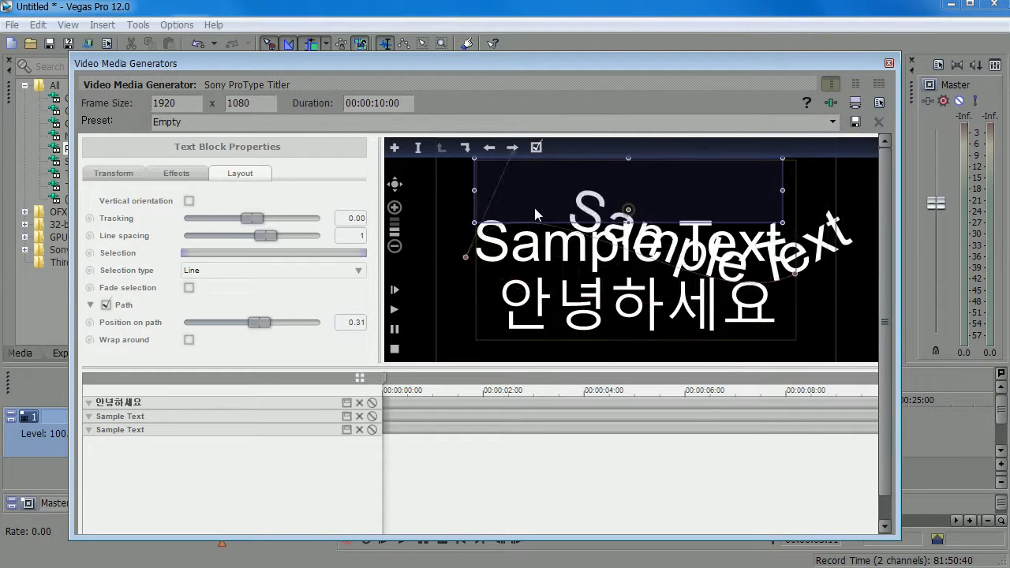
mouse_move(527, 199)
left_mouse_down()
mouse_move(427, 191)
mouse_move(574, 167)
mouse_move(533, 167)
mouse_move(545, 180)
mouse_move(541, 196)
left_mouse_up()
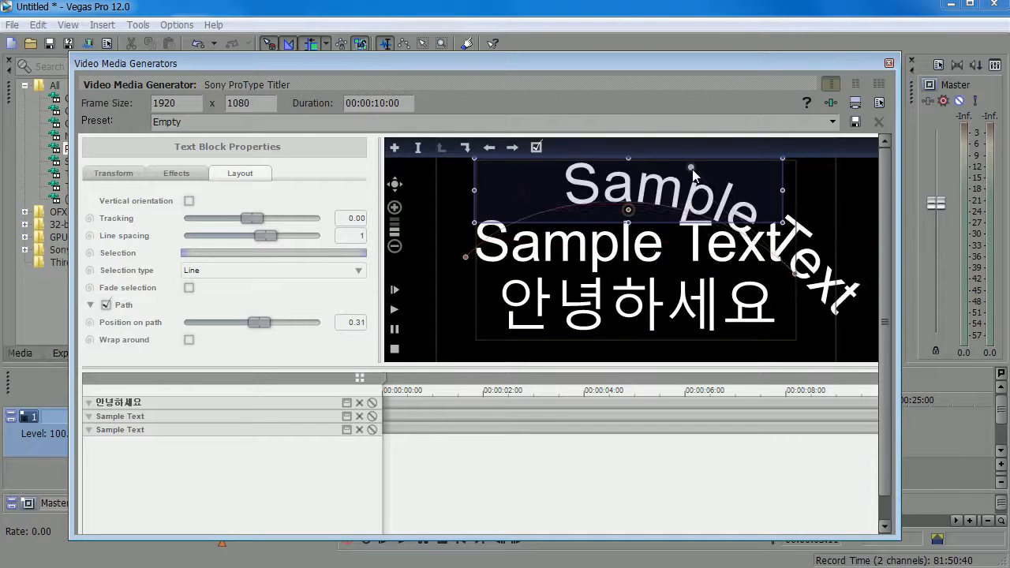
- Delete the middle Sample Text block and the Korean text block
left_click(552, 258)
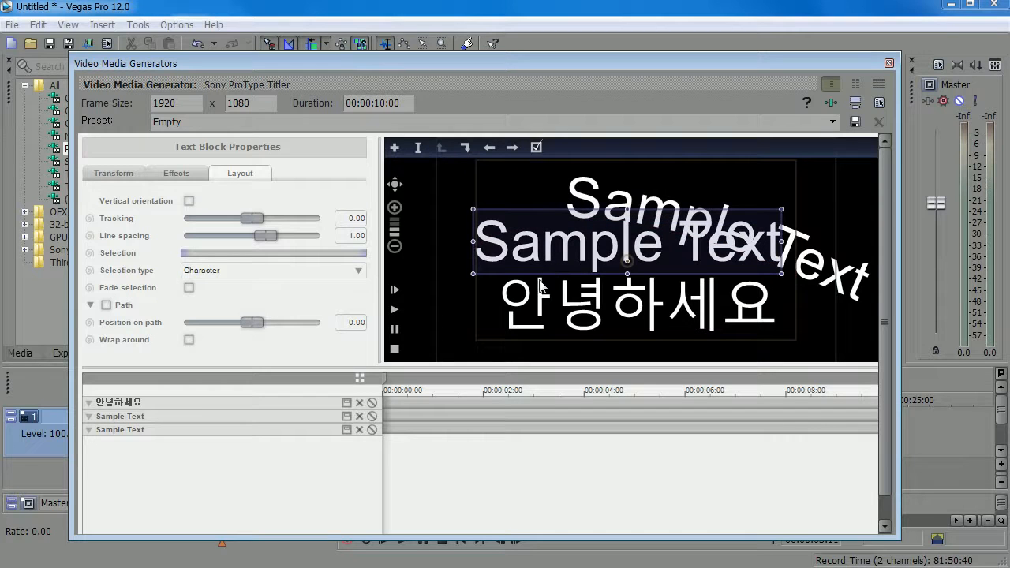
key("Delete")
left_click(540, 290)
key("Delete")
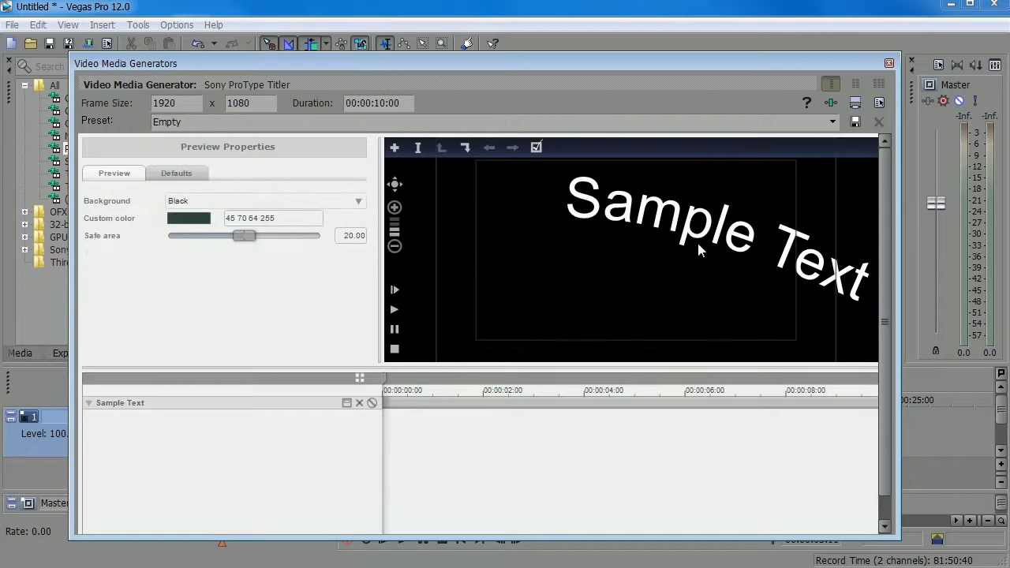
- Move the remaining Sample Text block slightly lower in the frame
left_click(647, 208)
left_click_drag(606, 220, 603, 241)
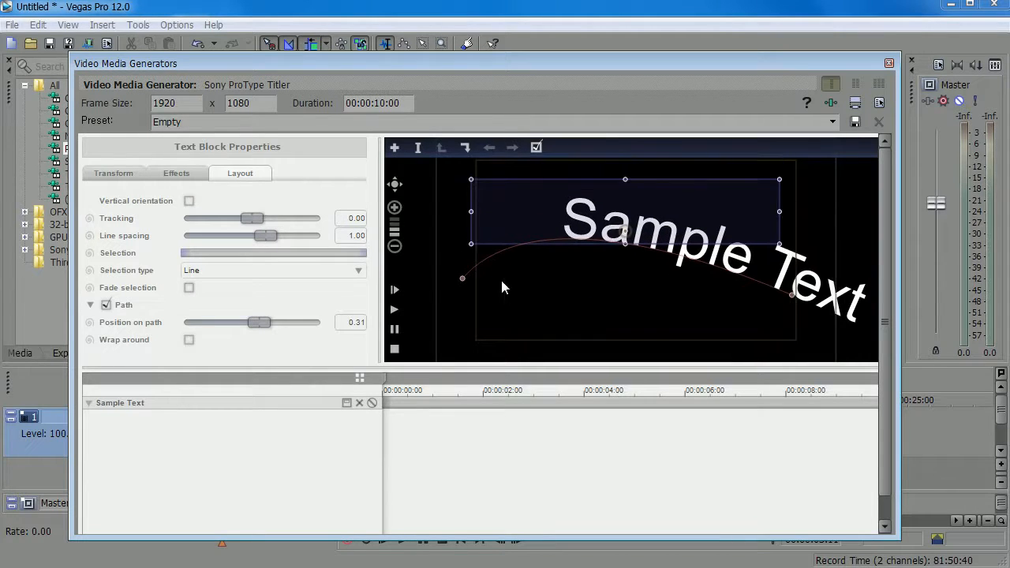
- Scale the Sample Text block down slightly and adjust both path handles to form an S-shaped curve
left_click_drag(520, 213, 540, 237)
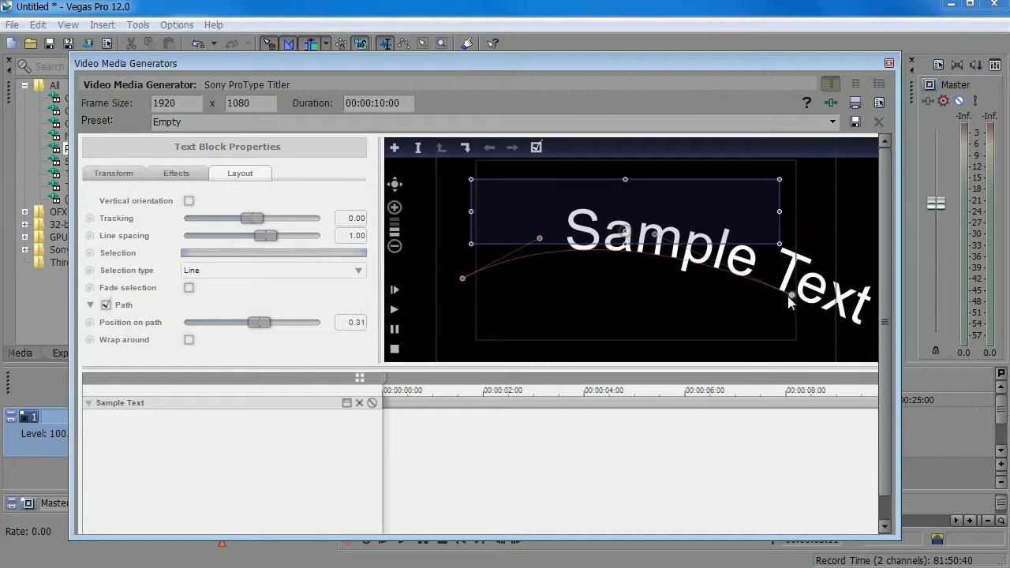
left_click_drag(780, 245, 752, 243)
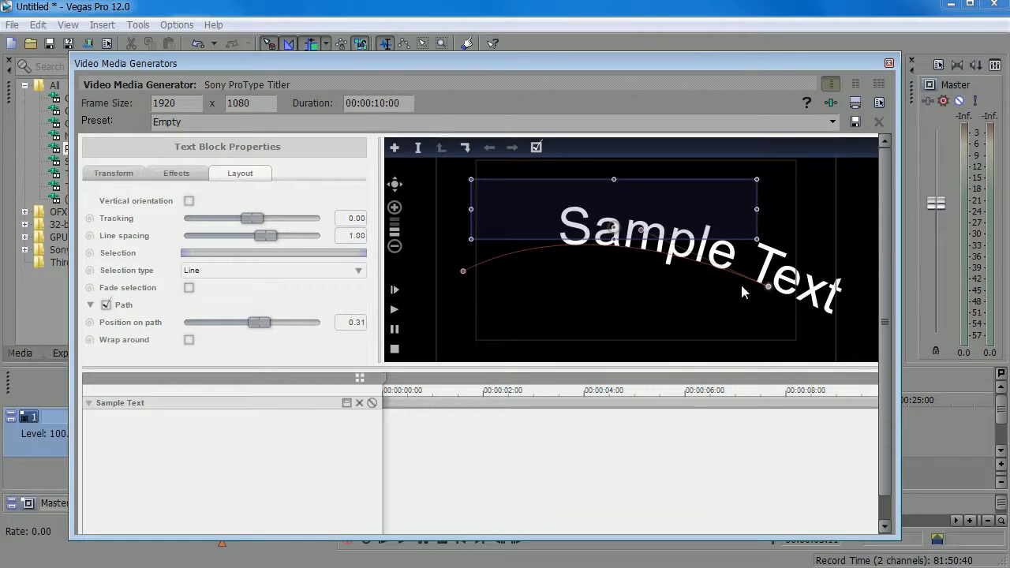
left_click_drag(637, 229, 697, 307)
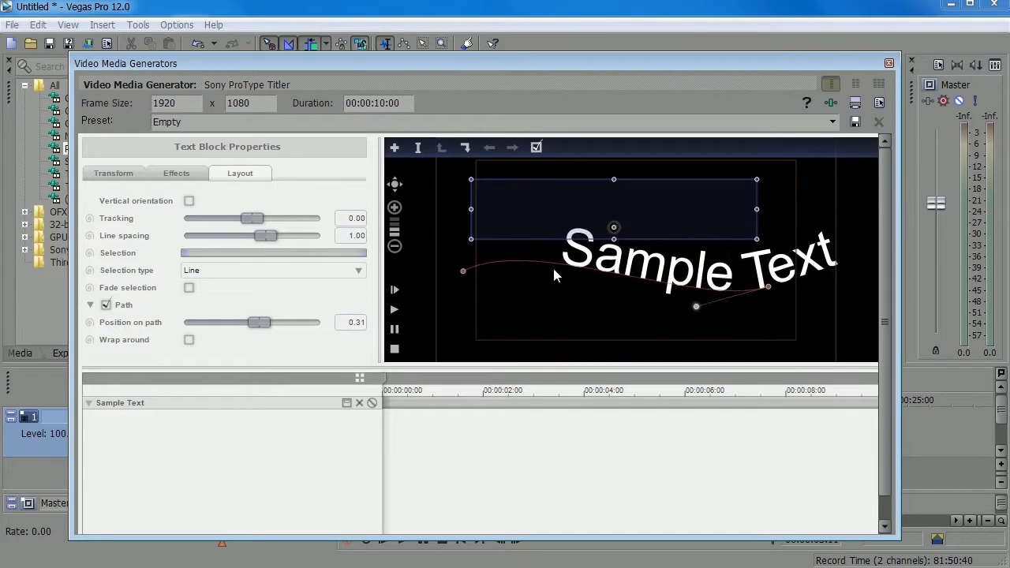
- Add two points to the Sample Text block's path, placing one below the curve's start and one as a raised peak near its end
left_click(457, 272)
left_click(510, 259)
left_click_drag(524, 248, 540, 309)
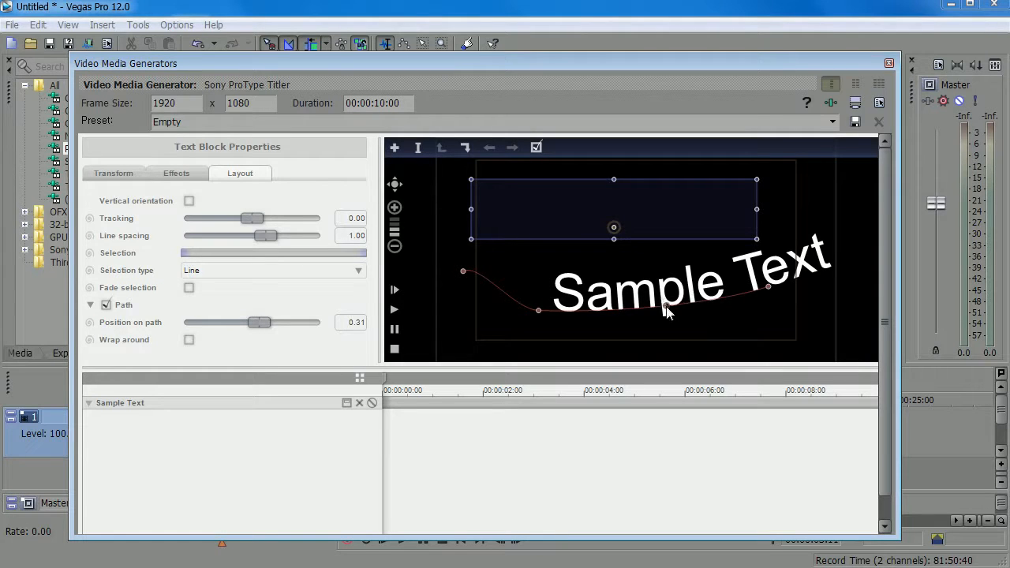
left_click(666, 309)
left_click_drag(668, 311, 713, 208)
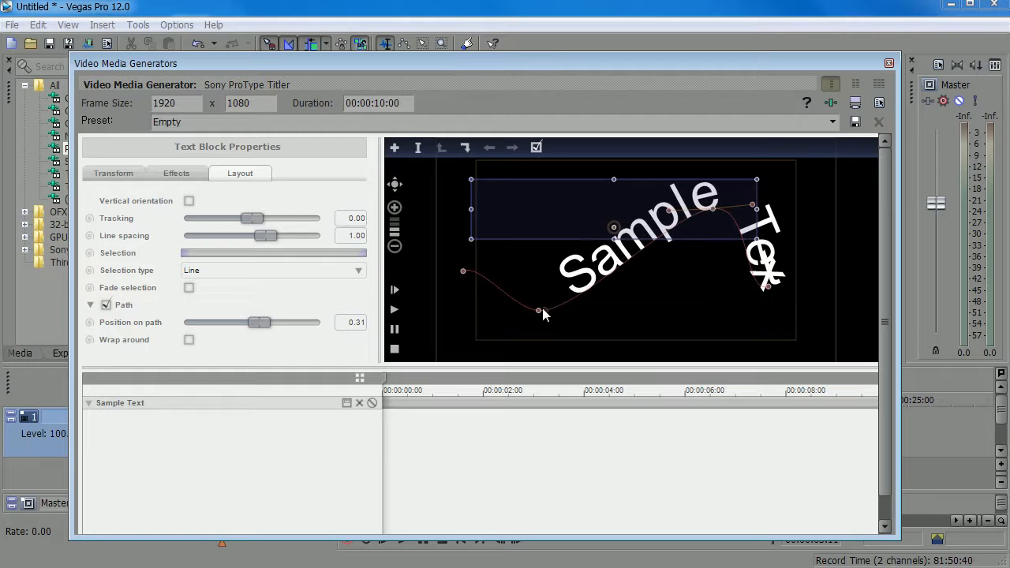
left_click_drag(540, 311, 620, 211)
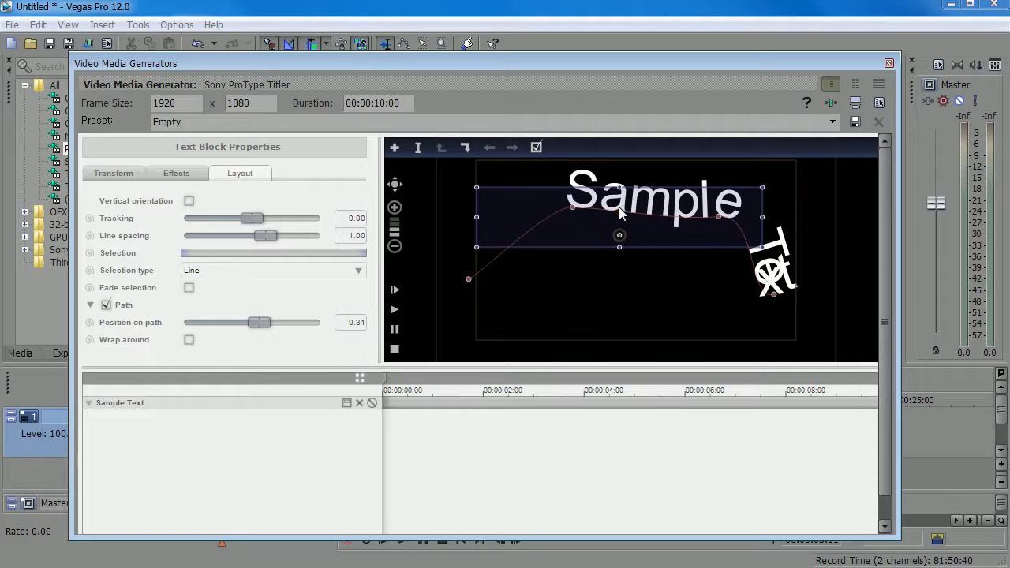
- Smooth the path into an arch by adjusting its curve handles and start point, and set Position on path to 0.00
left_click(573, 206)
left_click_drag(615, 209, 611, 183)
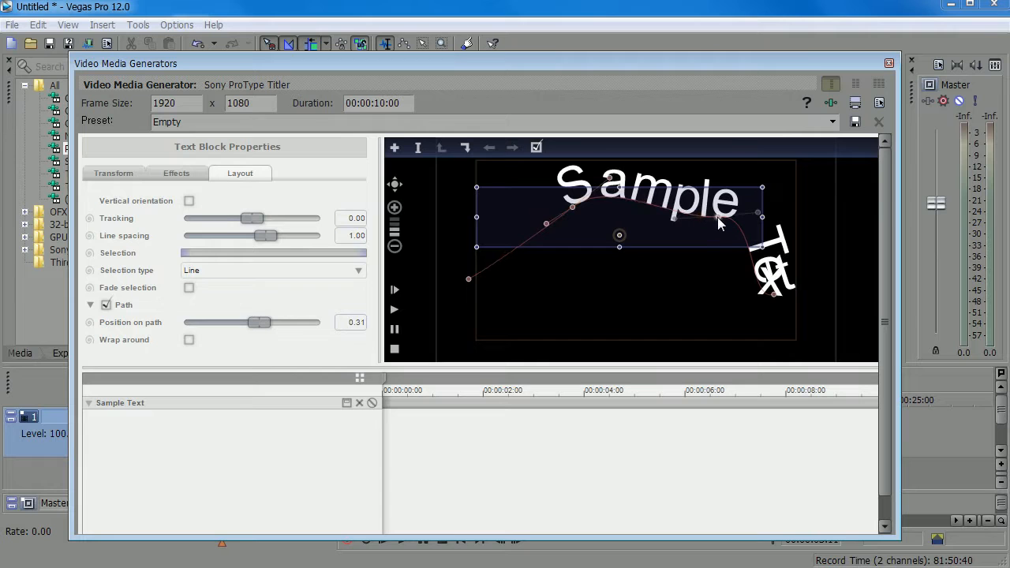
left_click_drag(679, 216, 678, 186)
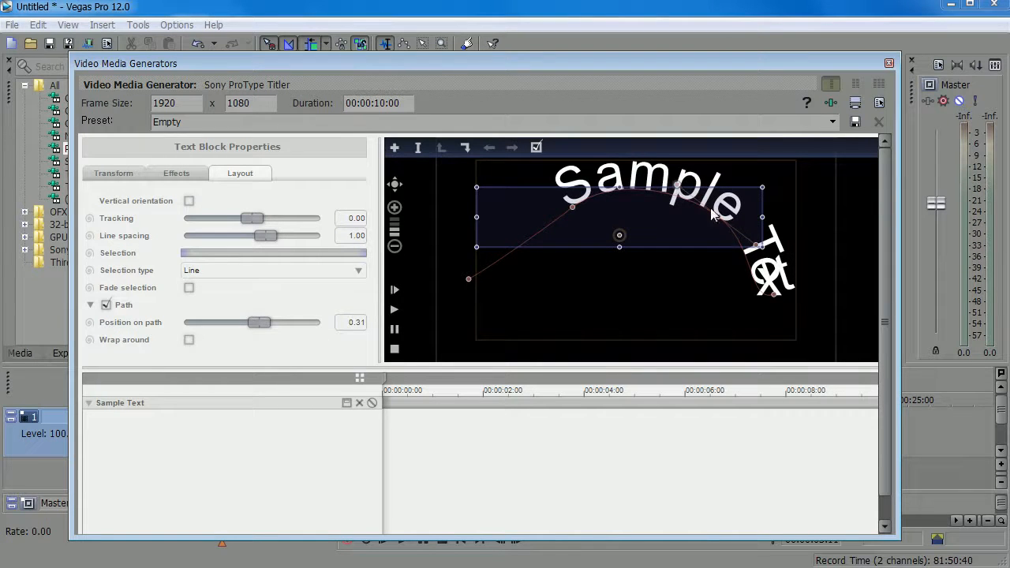
left_click_drag(470, 280, 510, 255)
left_click_drag(537, 295, 516, 253)
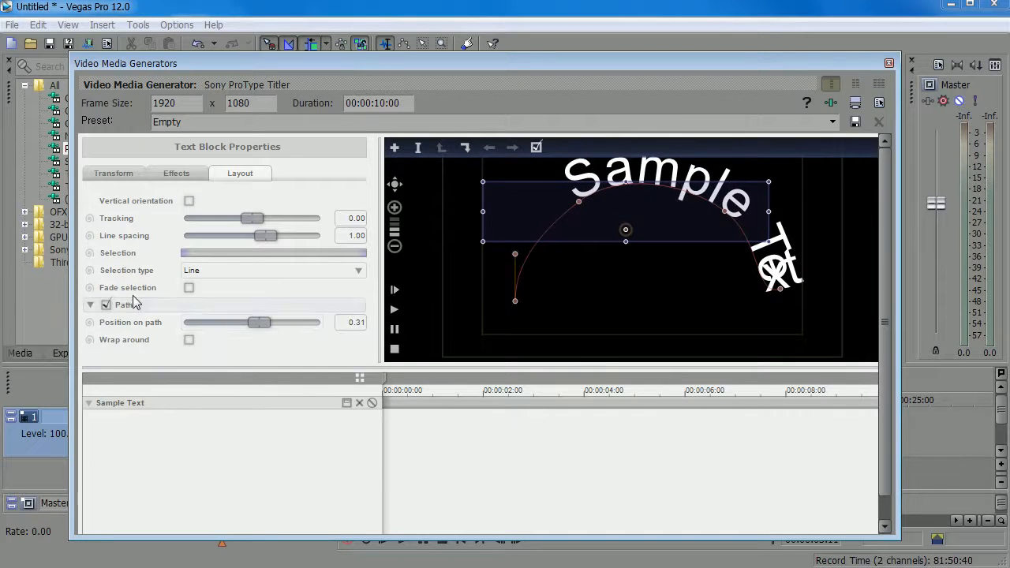
mouse_move(271, 328)
left_mouse_down()
mouse_move(237, 325)
mouse_move(293, 328)
mouse_move(260, 324)
left_mouse_up()
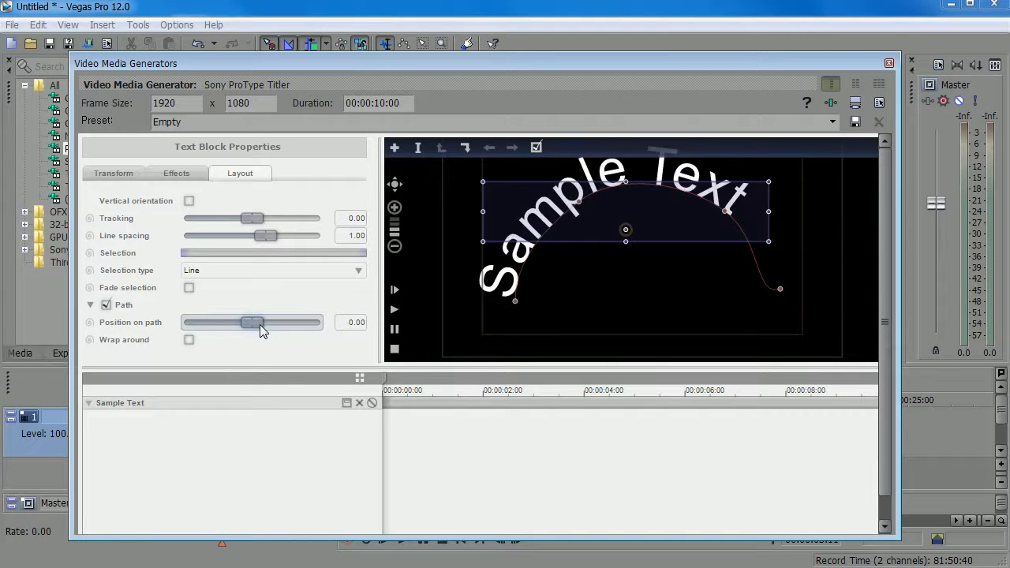
- Disable the path and move the straight Sample Text block lower in the frame
left_click(106, 305)
left_click_drag(636, 219, 680, 258)
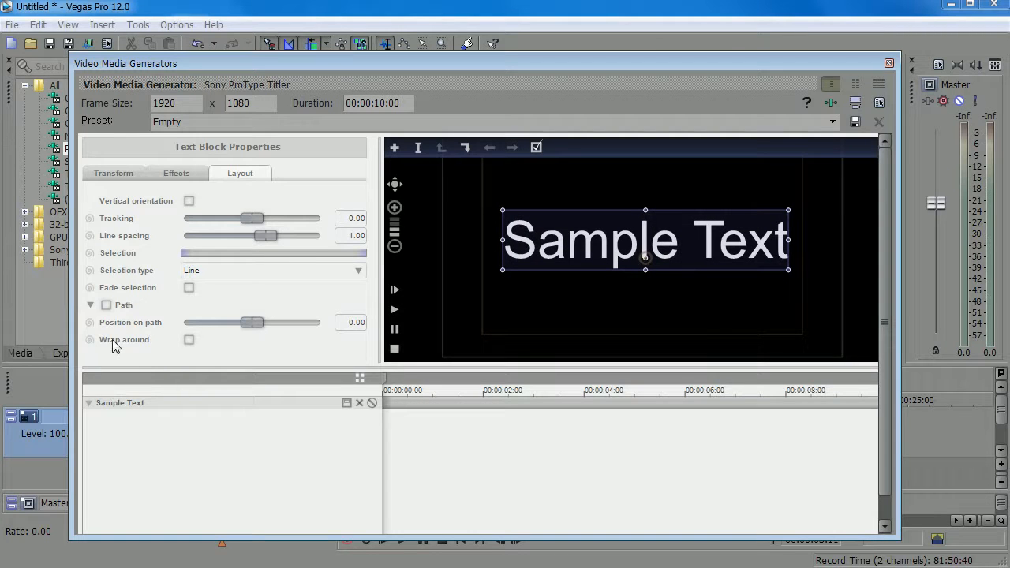
- Try Wrap around with the path enabled, and turn both options back off
left_click(188, 340)
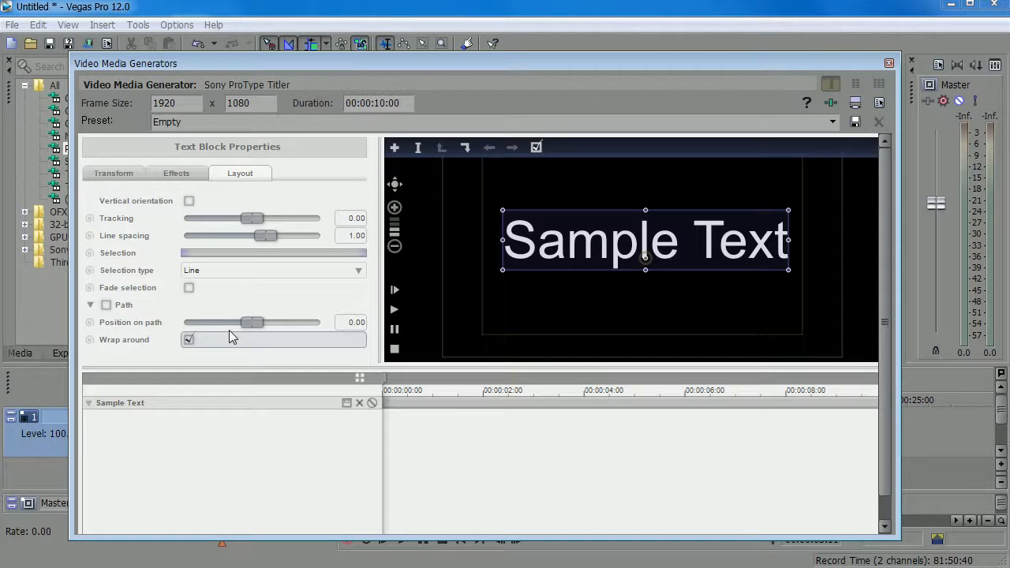
left_click(106, 305)
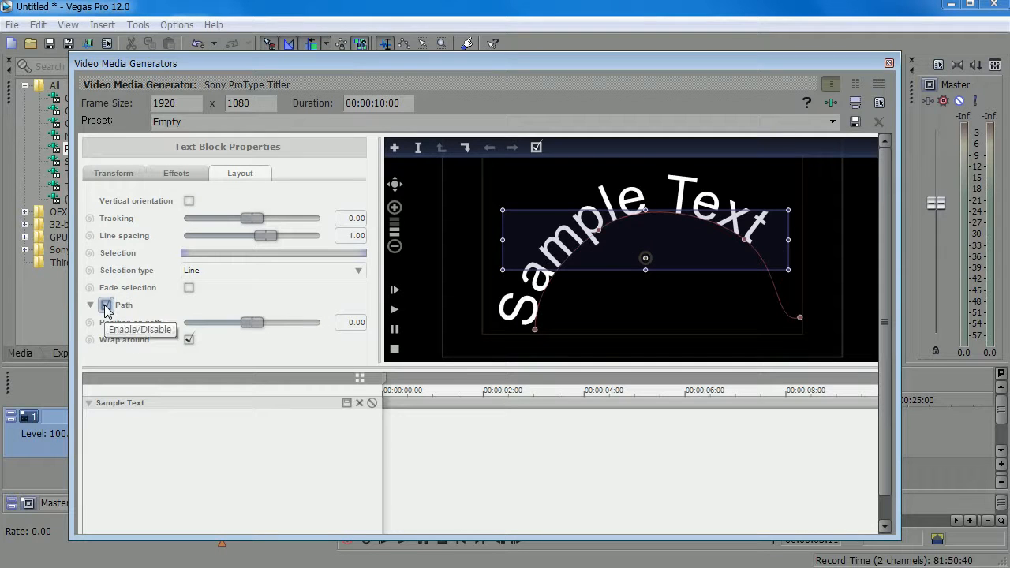
left_click(106, 305)
left_click(190, 341)
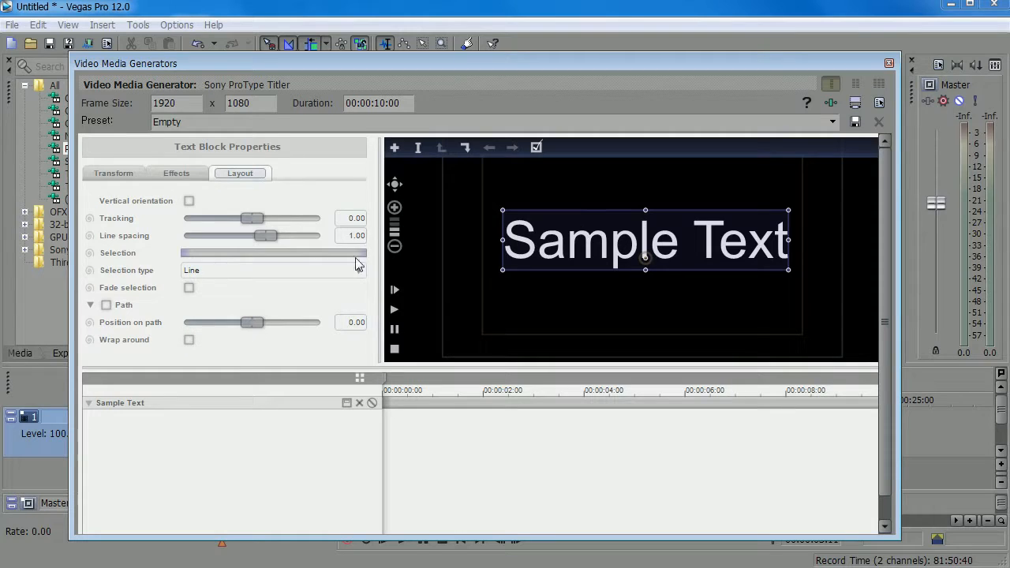
- Enter text editing on the Sample Text block and practise selecting its first letter and the word Sample
double_click(564, 247)
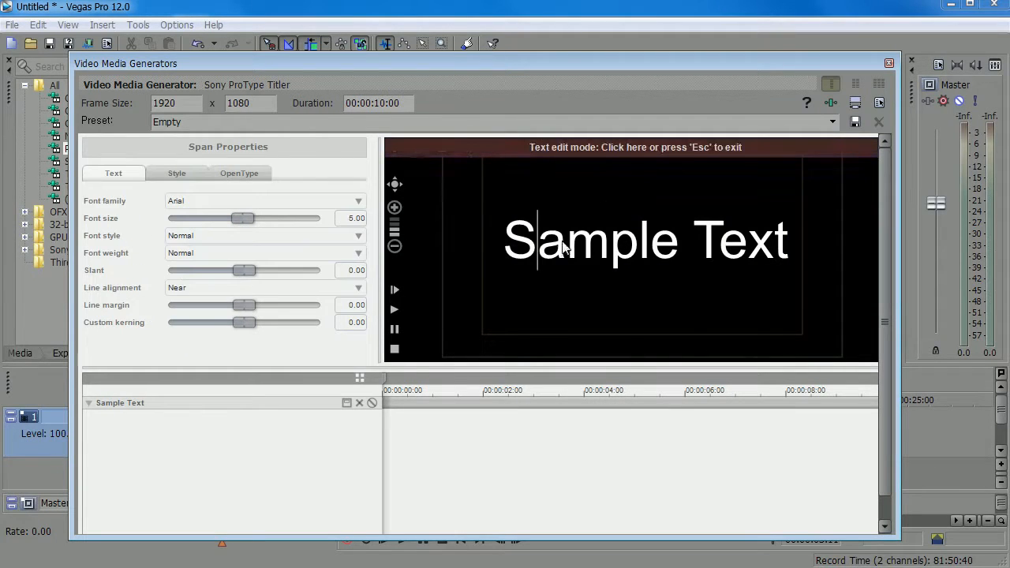
left_click_drag(564, 247, 722, 246)
left_click(717, 246)
left_click_drag(543, 249, 484, 259)
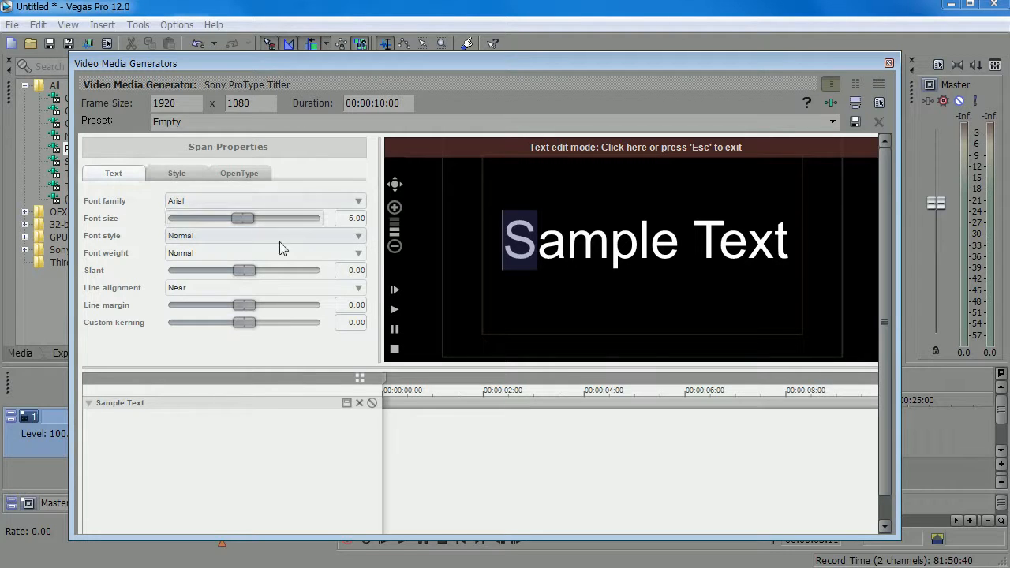
left_click(565, 247)
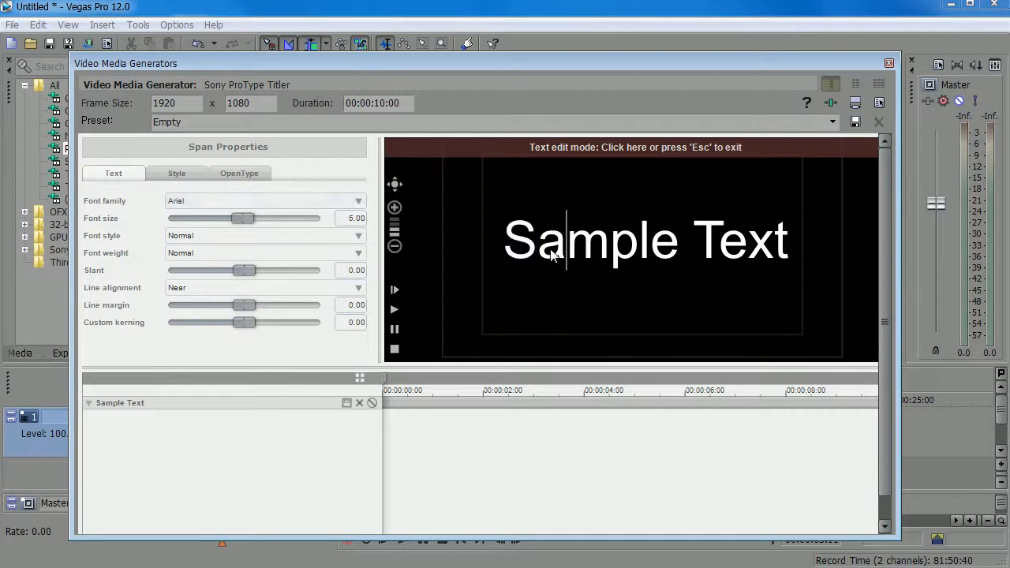
left_click_drag(505, 245, 741, 243)
left_click(742, 243)
left_click_drag(505, 251, 623, 264)
left_click(461, 241)
left_click_drag(460, 241, 681, 237)
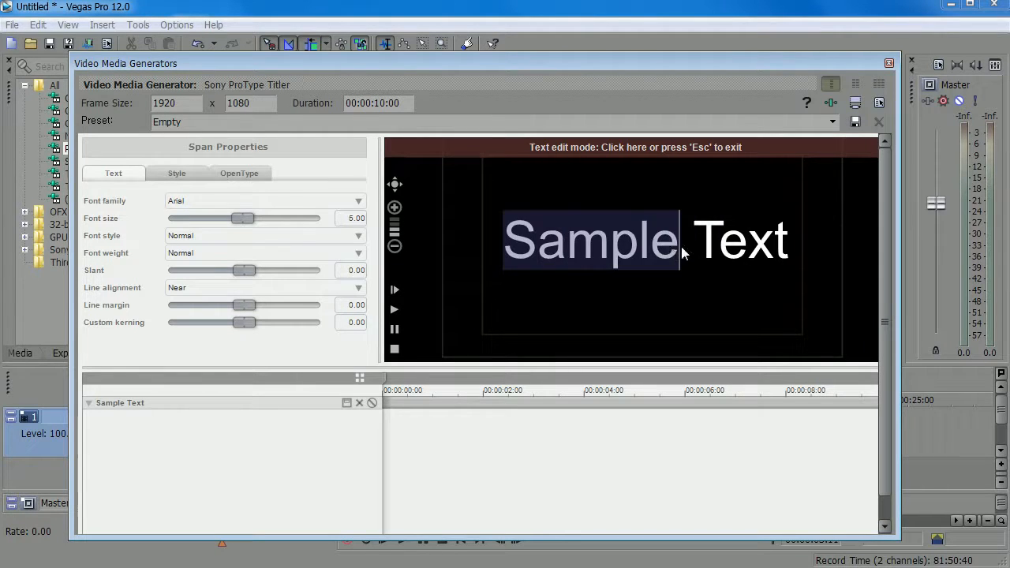
- Enlarge only the word Sample to a font size of about 7.71
left_click(522, 249)
left_click_drag(521, 248, 678, 248)
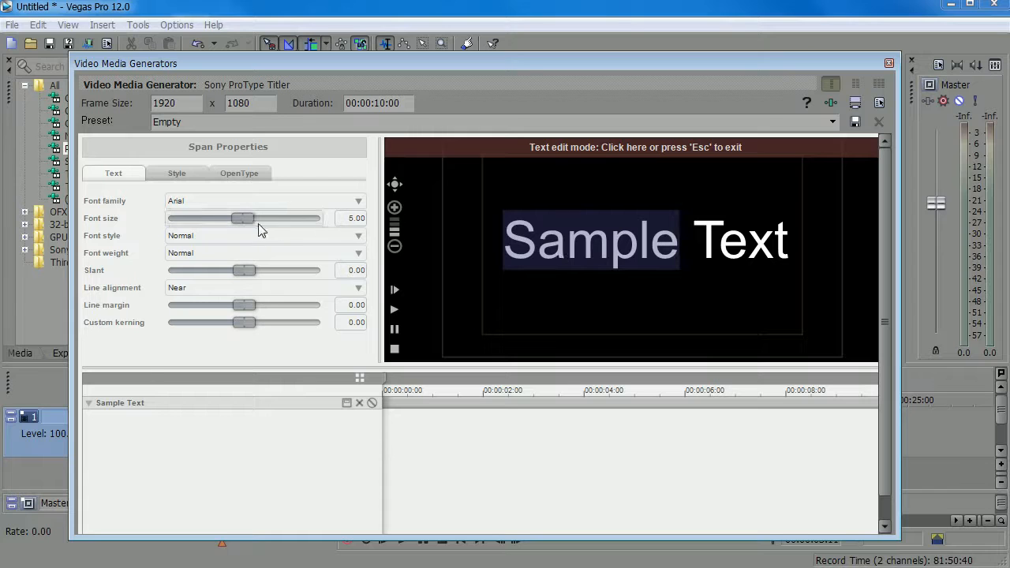
left_click_drag(250, 220, 287, 222)
left_click(795, 236)
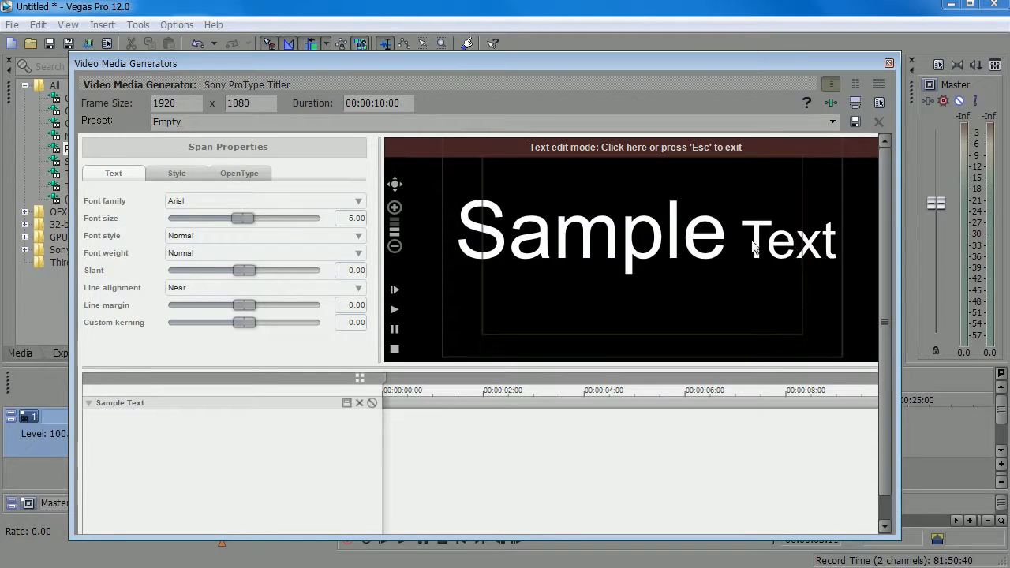
- Try to change the font family of the word Sample to 나눔고딕 OTF
double_click(789, 237)
left_click_drag(715, 231, 427, 246)
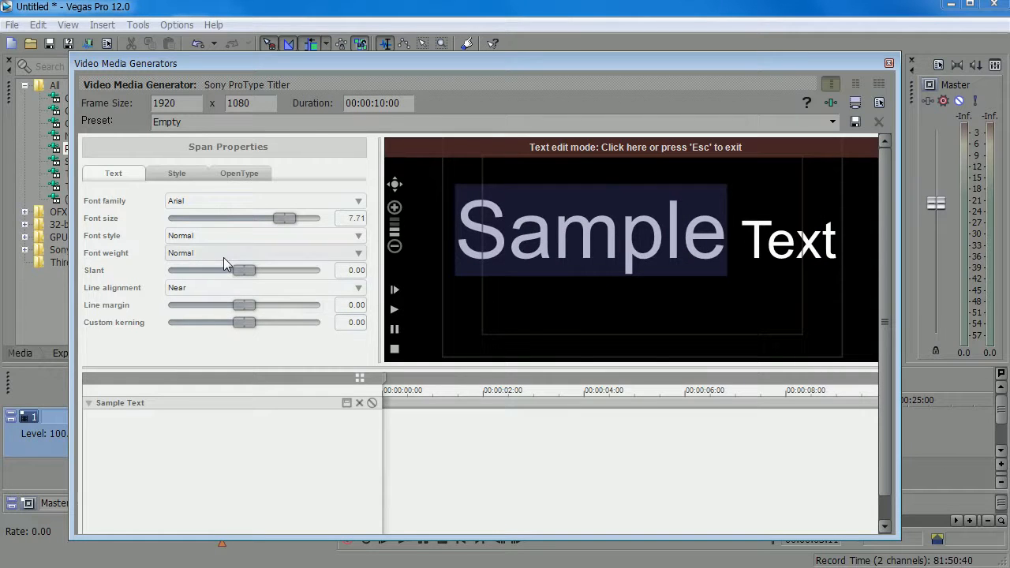
left_click(266, 203)
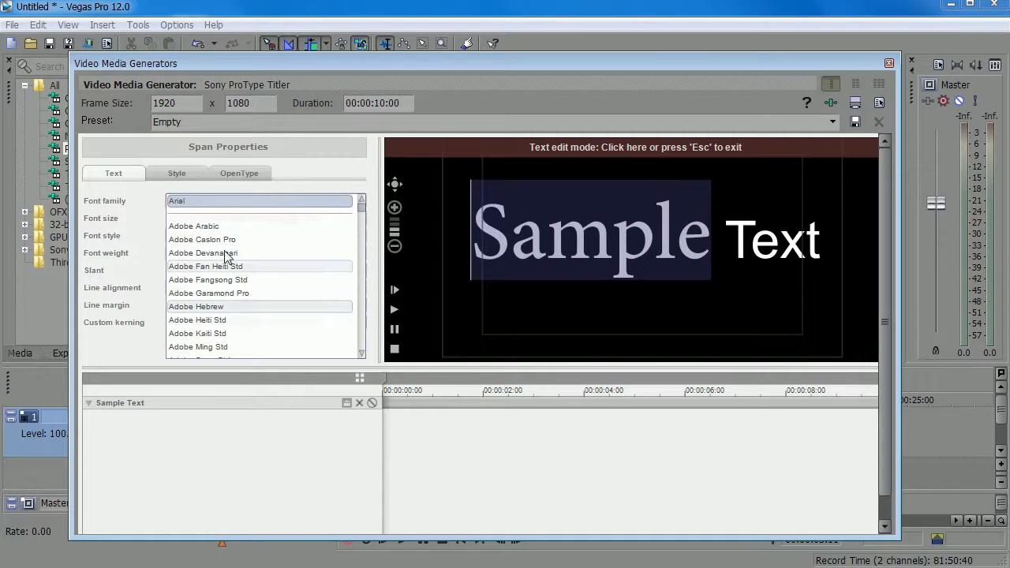
scroll(237, 336, "down", 15)
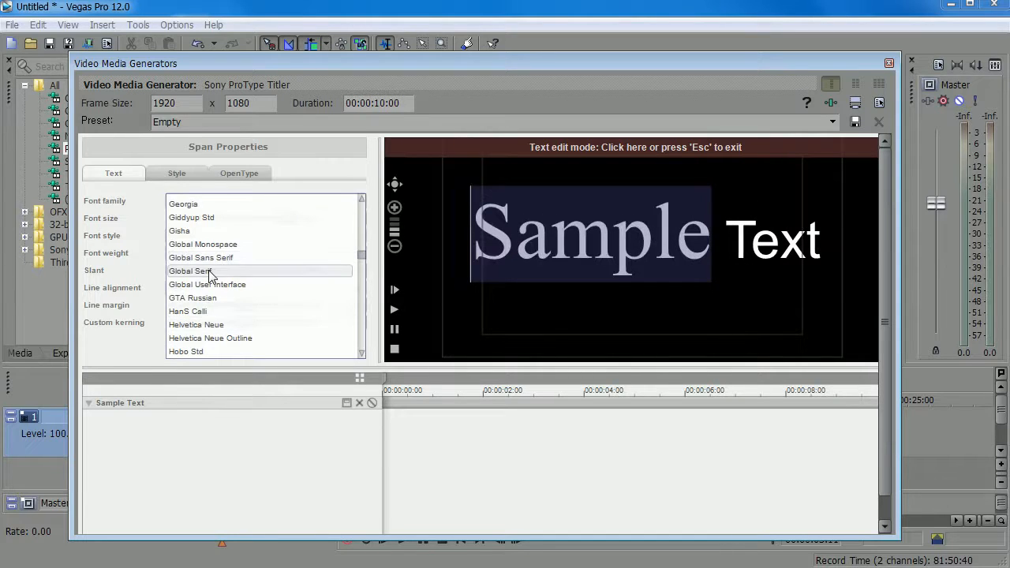
scroll(210, 276, "down", 20)
scroll(209, 278, "up", 6)
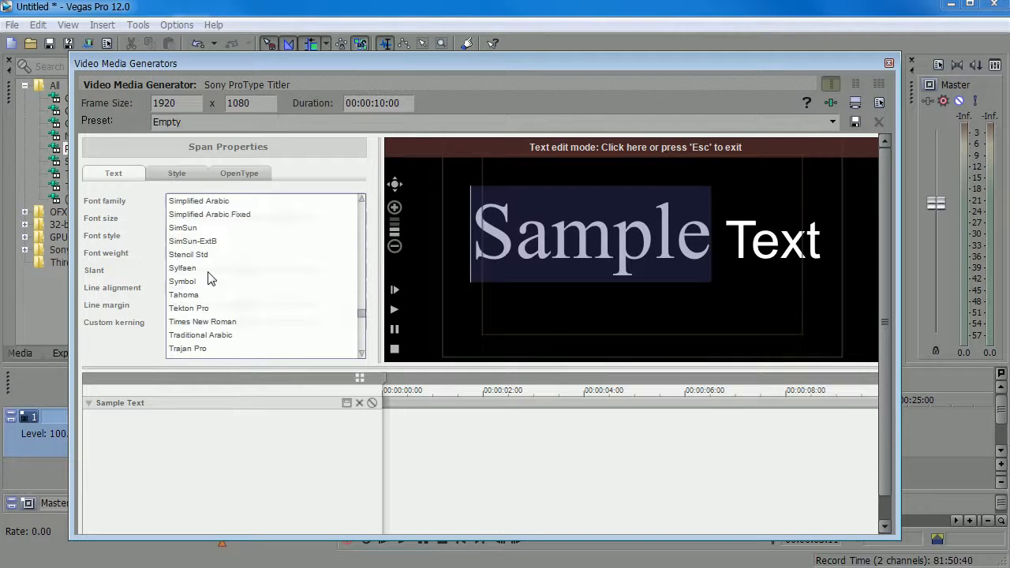
scroll(210, 278, "down", 5)
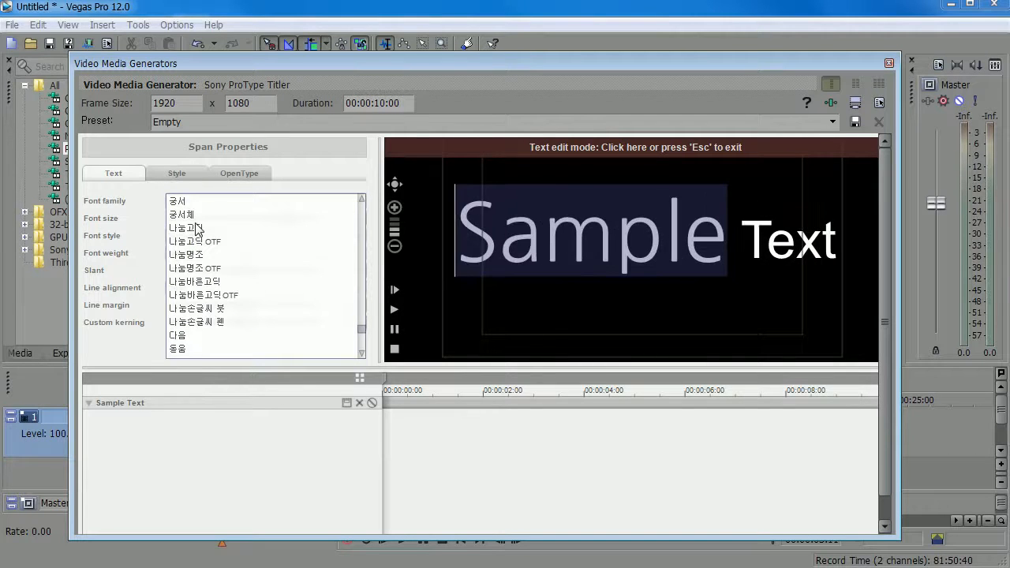
left_click(193, 241)
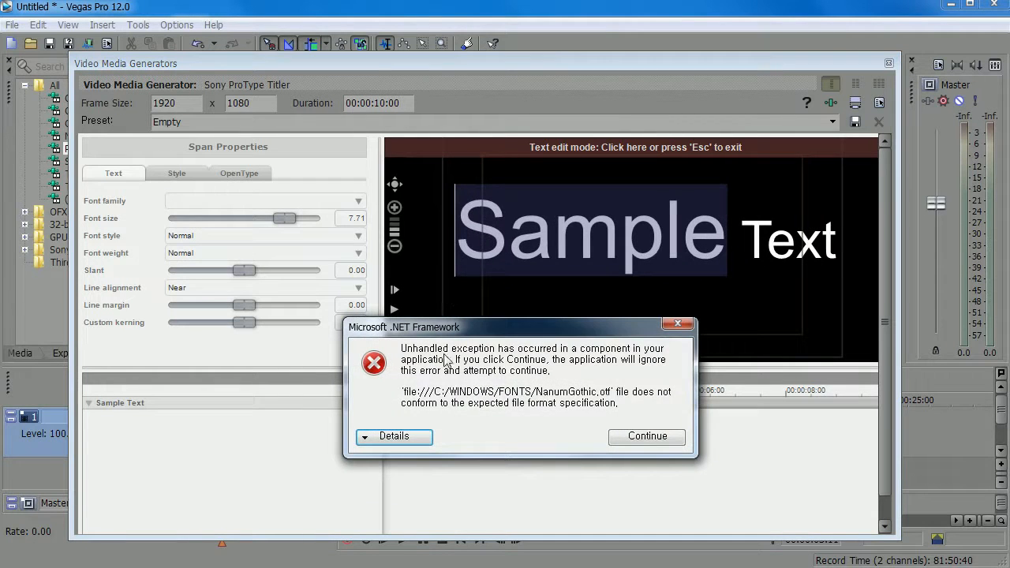
left_click(676, 324)
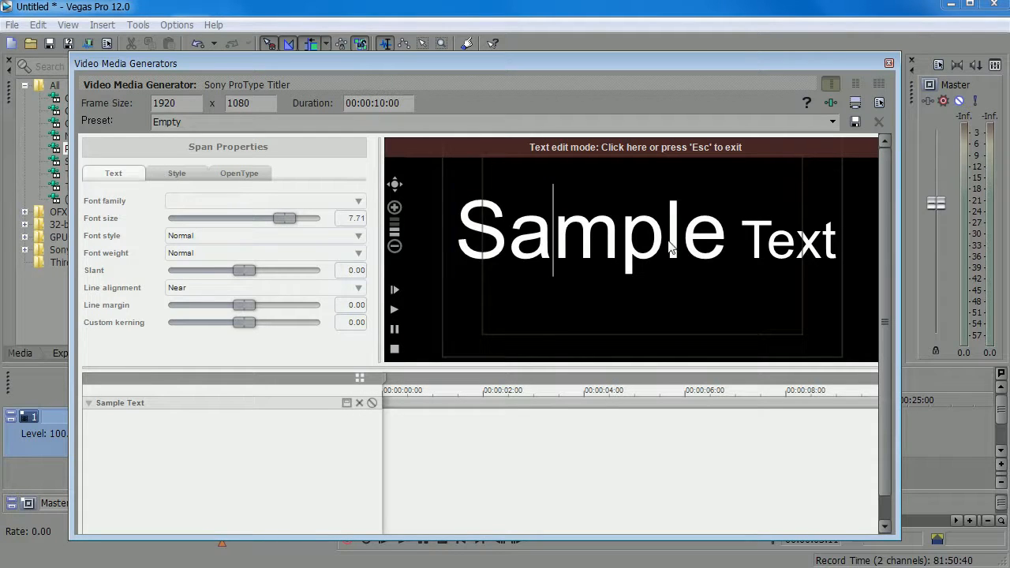
- Move the generator window aside, and reopen the text block for editing with the word Sample selected
left_click_drag(630, 69, 592, 70)
key("Escape")
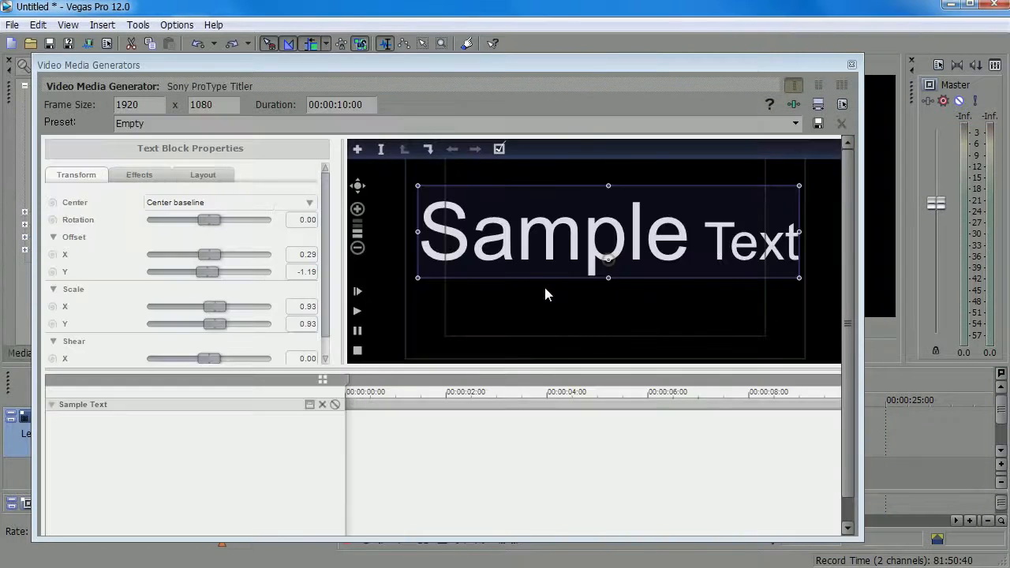
double_click(502, 227)
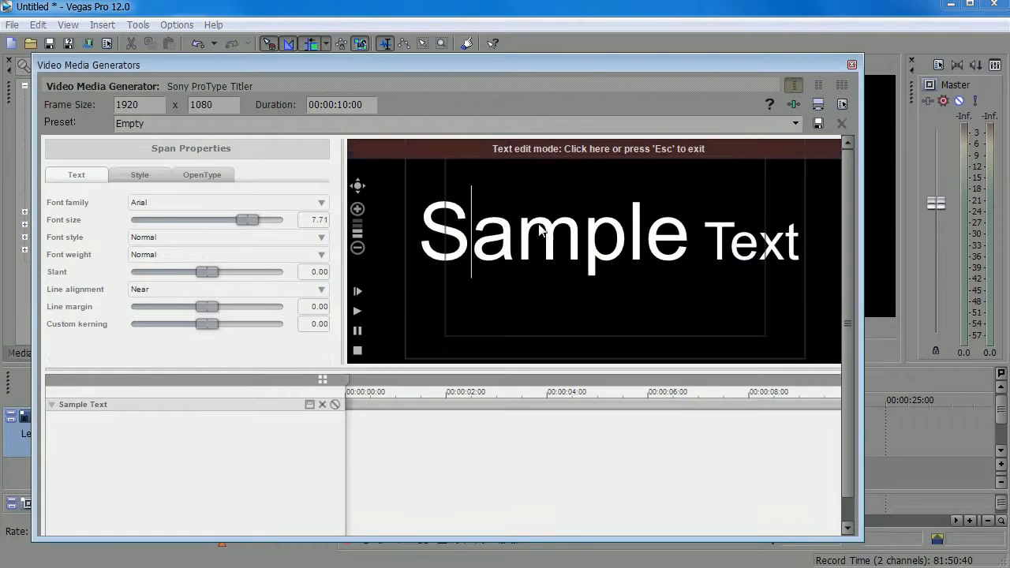
left_click(585, 232)
left_click_drag(686, 238, 354, 251)
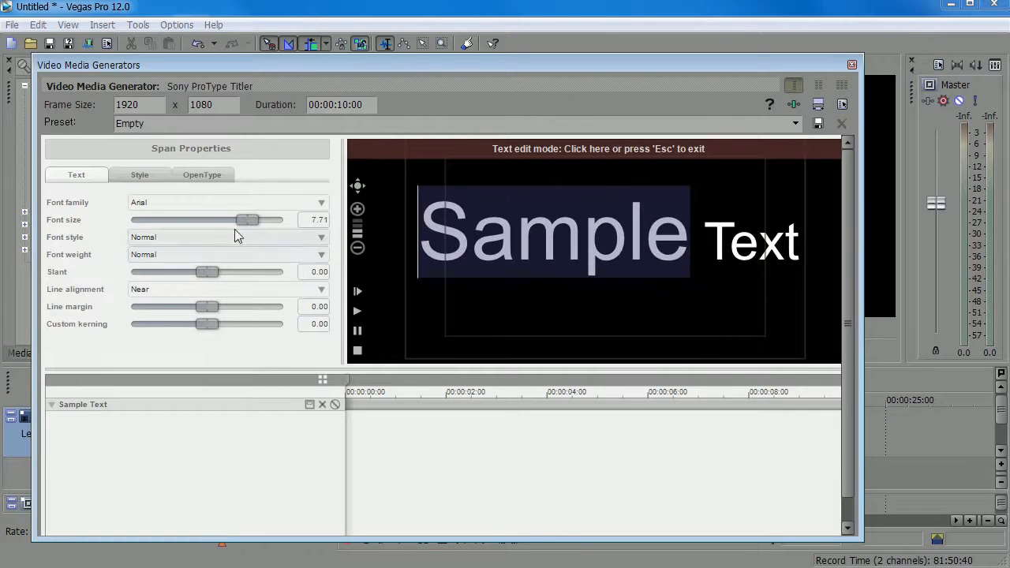
- Preview different font families on the word Sample and leave the list without choosing one
left_click(321, 205)
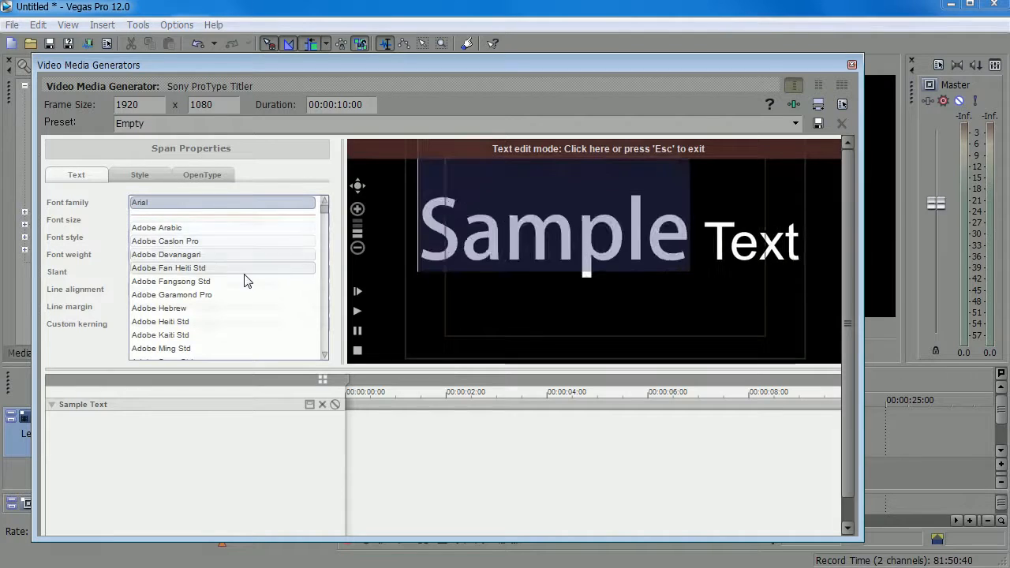
scroll(238, 310, "down", 5)
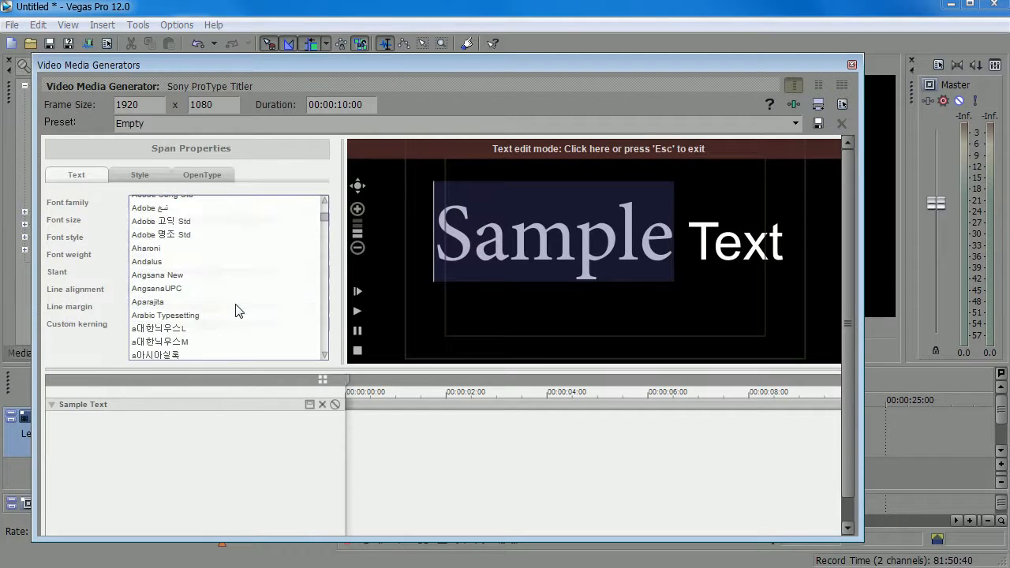
scroll(228, 254, "up", 5)
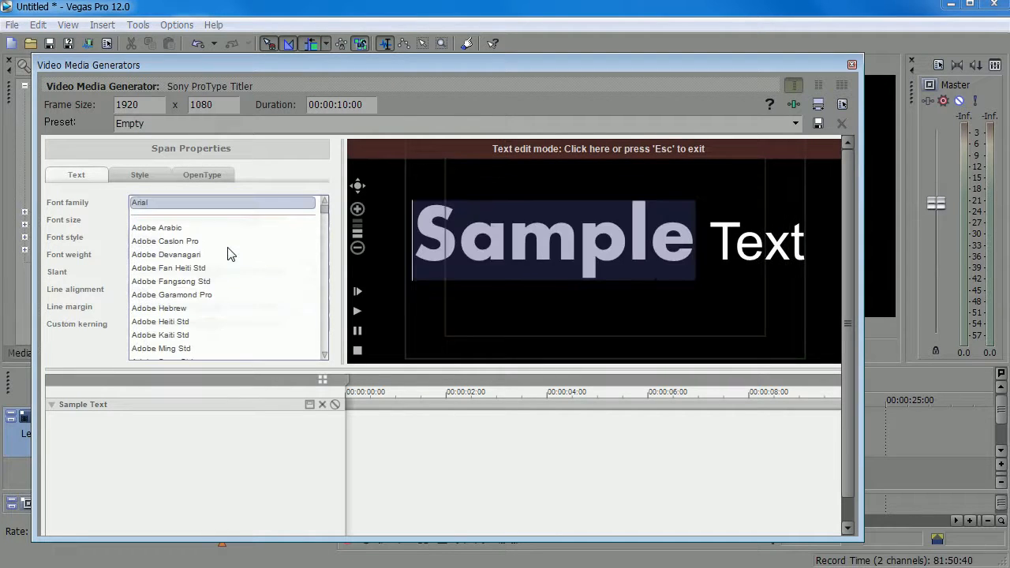
scroll(229, 254, "down", 10)
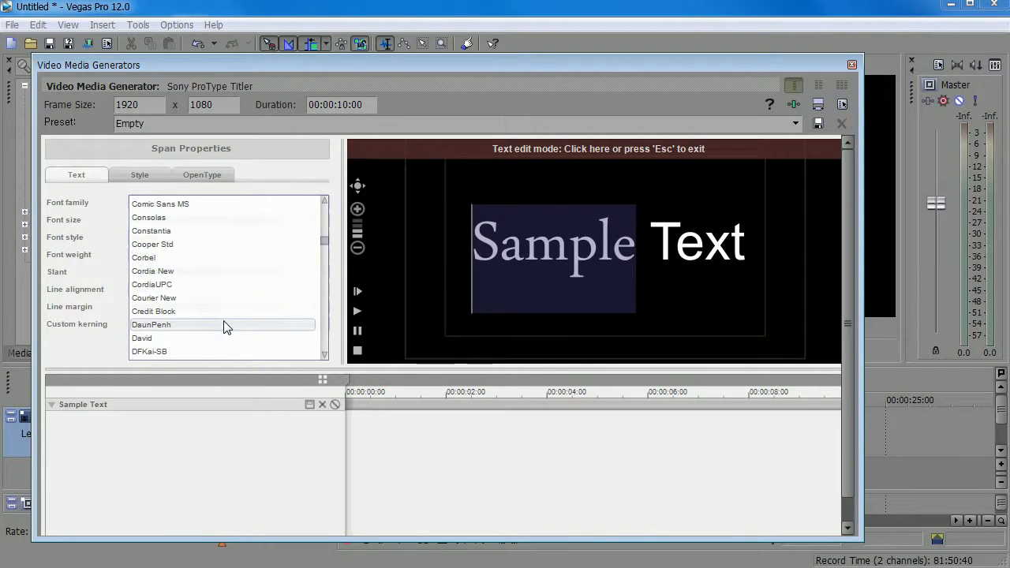
scroll(225, 327, "down", 4)
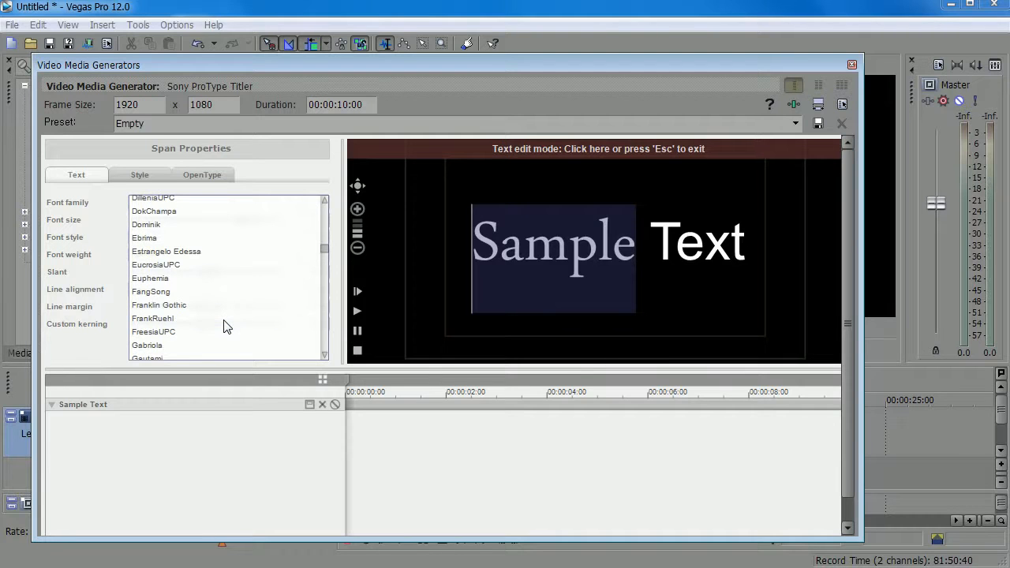
scroll(225, 324, "up", 14)
left_click(327, 174)
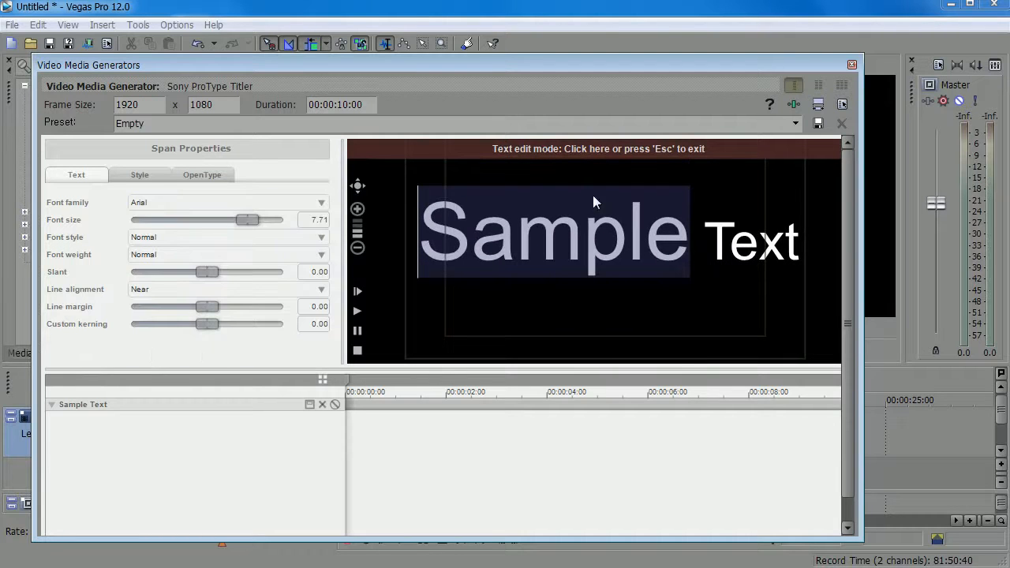
- Try the Italic font style and a slant on the word Sample, restoring Normal style and a slant of 0.00
left_click(469, 234)
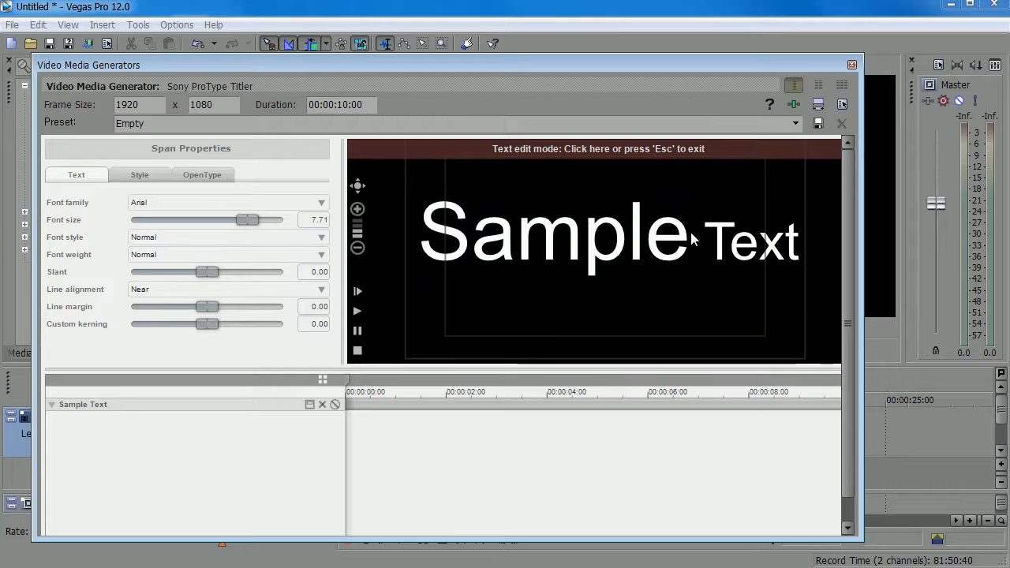
left_click_drag(691, 237, 327, 219)
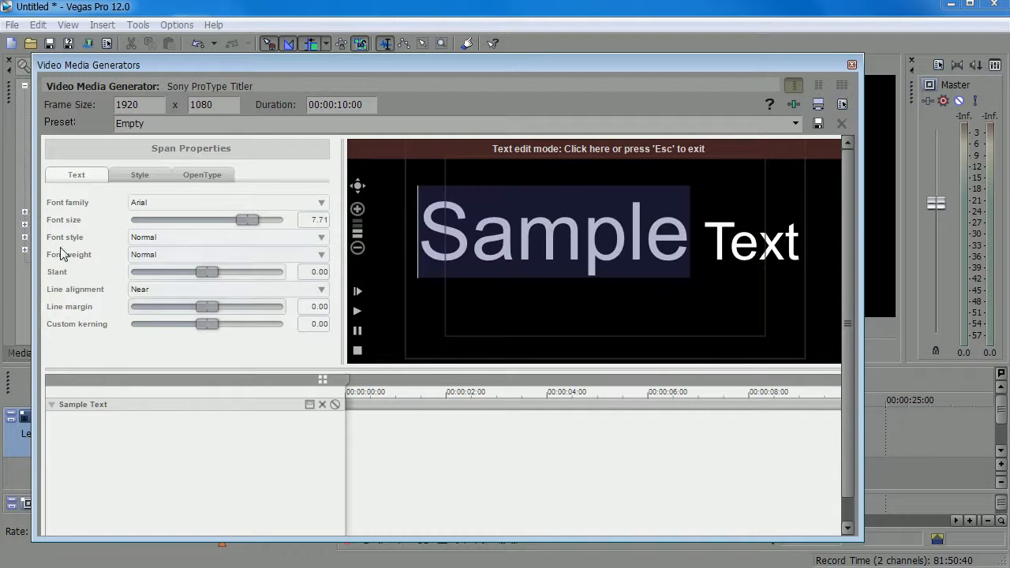
left_click(192, 241)
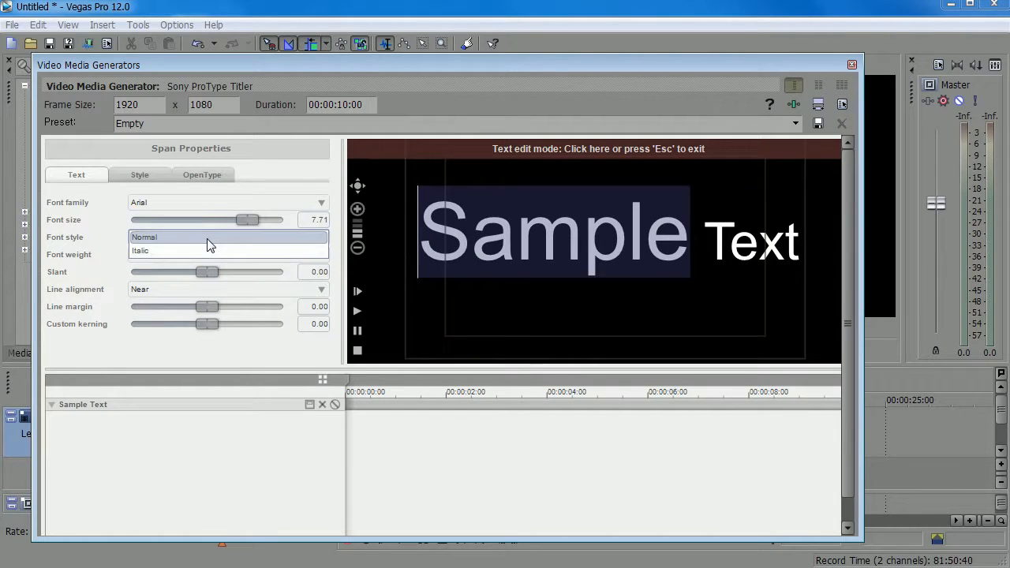
left_click(199, 253)
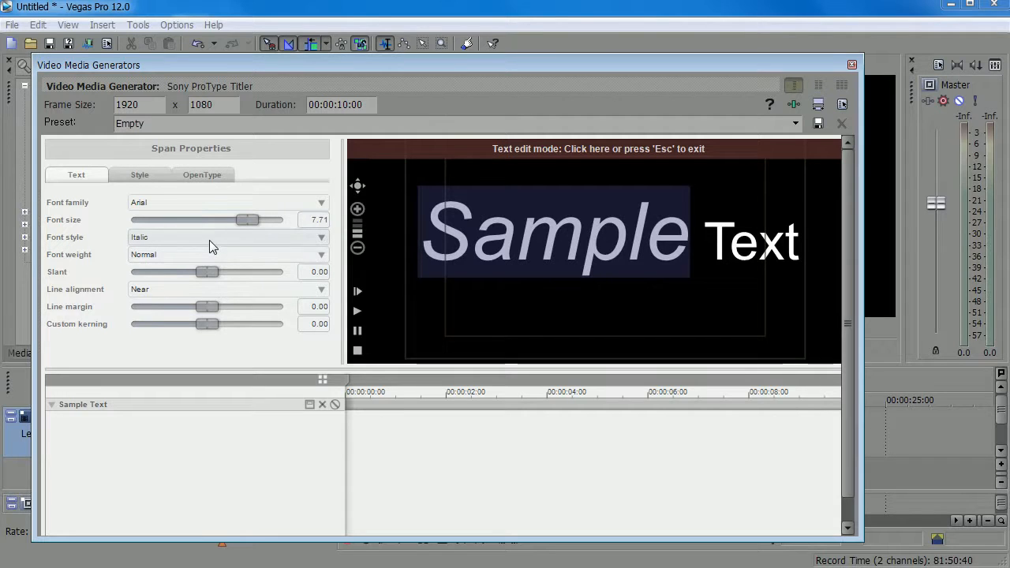
left_click(209, 240)
left_click(211, 236)
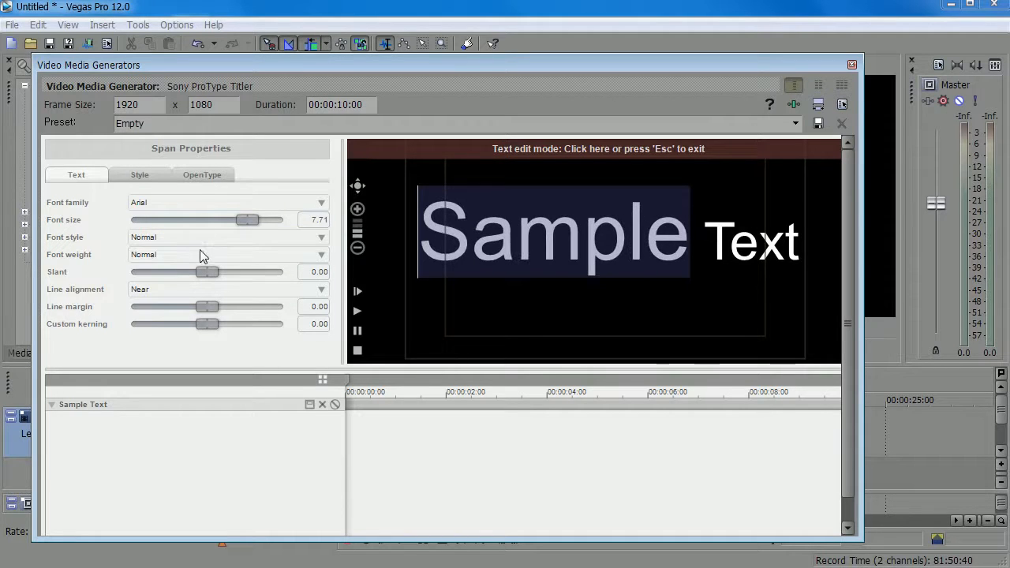
left_click_drag(207, 272, 357, 268)
left_click(313, 273)
- Change the fill color of the word Sample to cyan by setting Red to 0
left_click(146, 174)
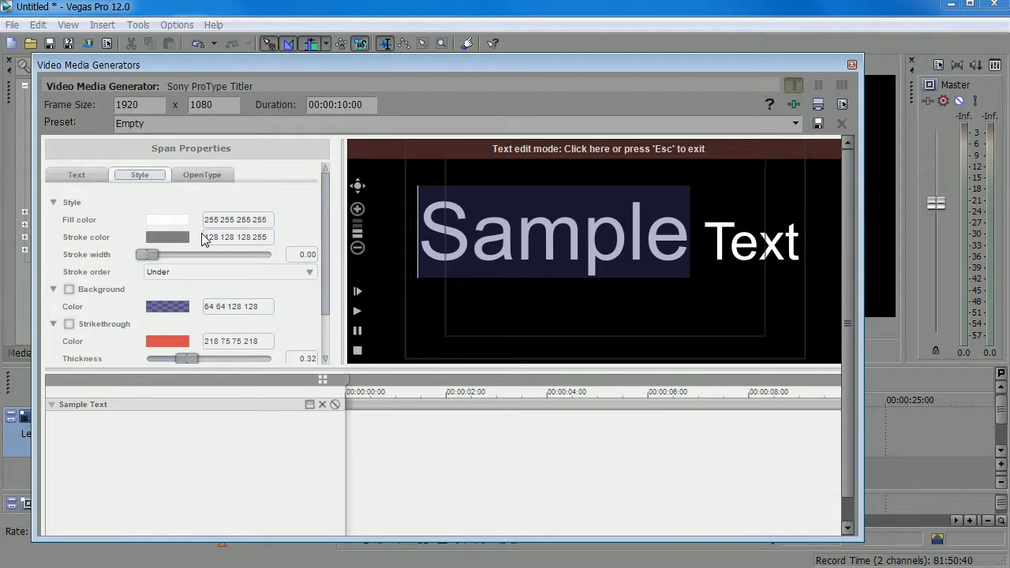
left_click(158, 223)
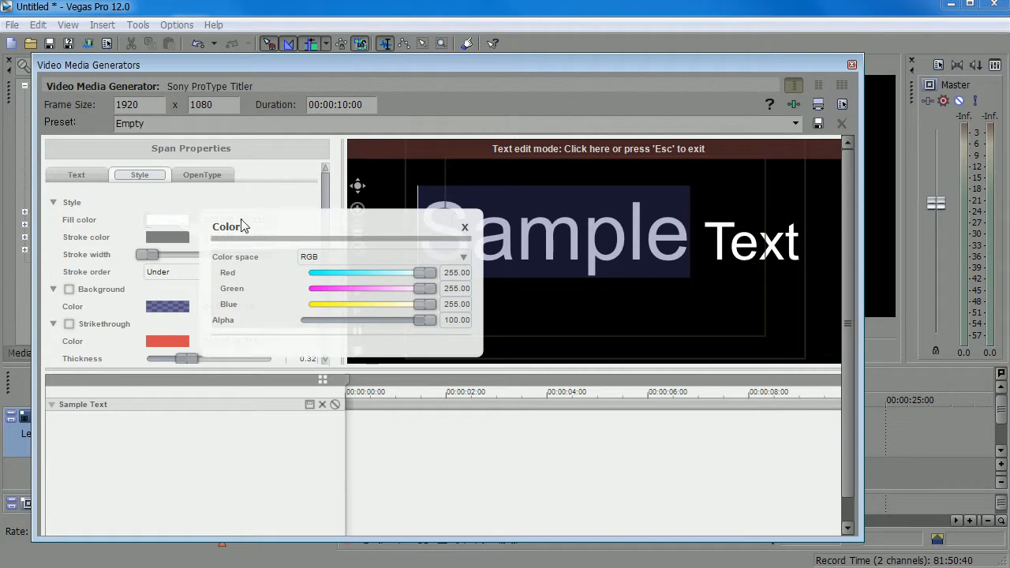
left_click_drag(421, 272, 312, 273)
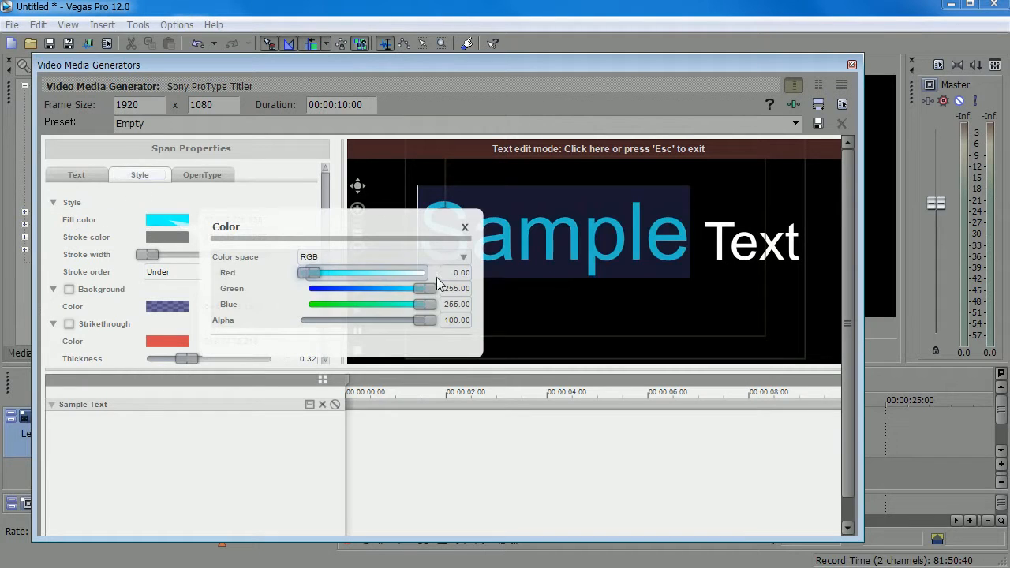
left_click(727, 229)
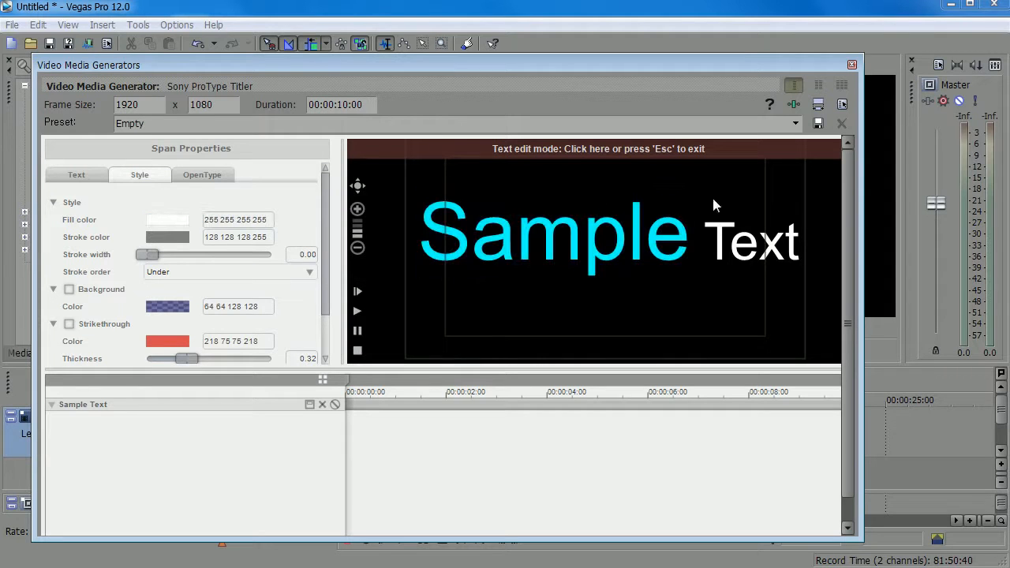
- Select only the letter S of Sample and set its fill color to magenta, RGB 255 0 255
left_click(461, 243)
left_click_drag(461, 243, 367, 238)
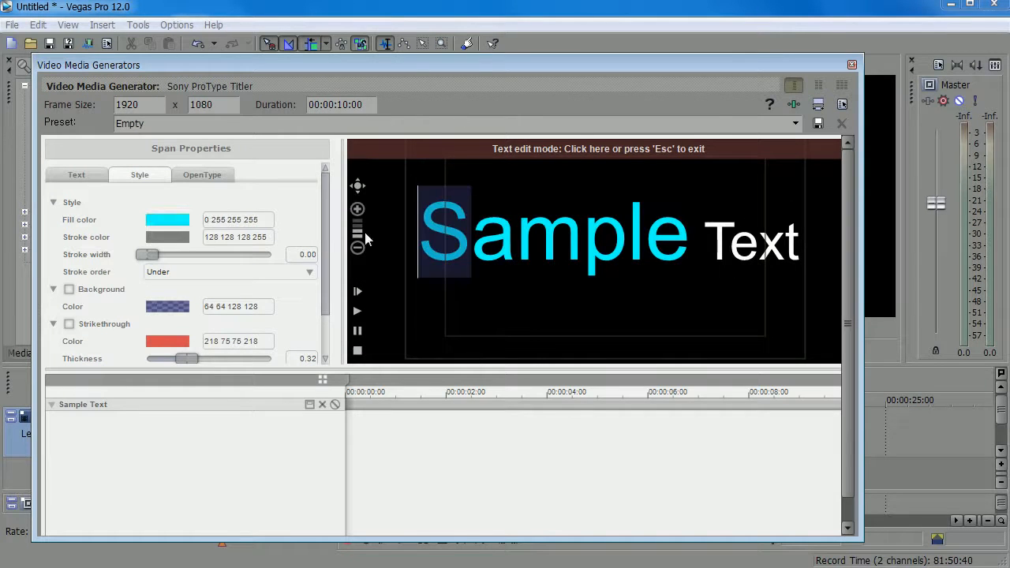
left_click(167, 222)
mouse_move(418, 289)
left_mouse_down()
mouse_move(309, 289)
mouse_move(423, 289)
mouse_move(294, 278)
mouse_move(426, 272)
left_mouse_up()
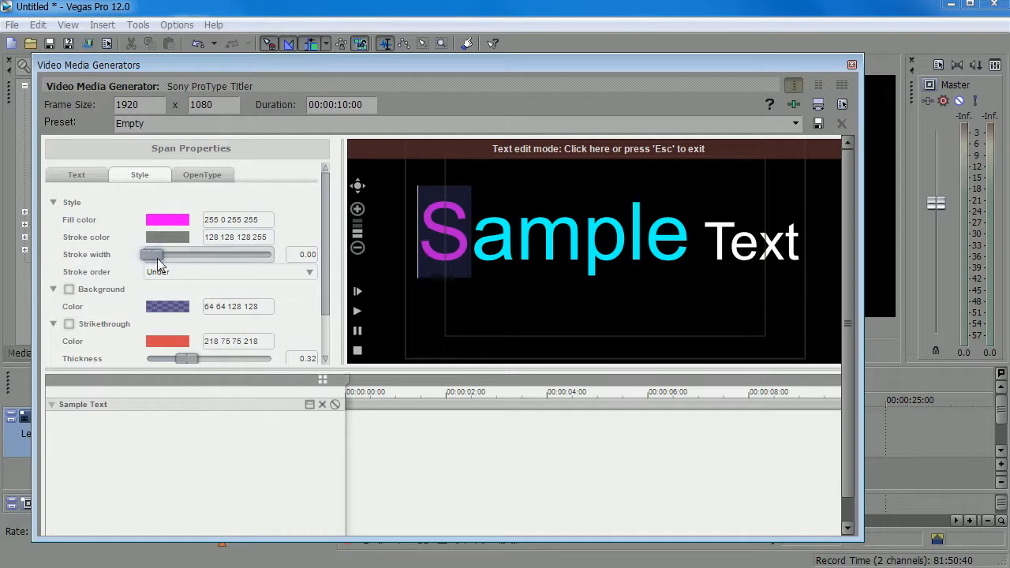
- Try stroke widths of about 8.54 and 4.20 on the letter S with the Over stroke order, returning the order to Under
left_click_drag(157, 258, 253, 262)
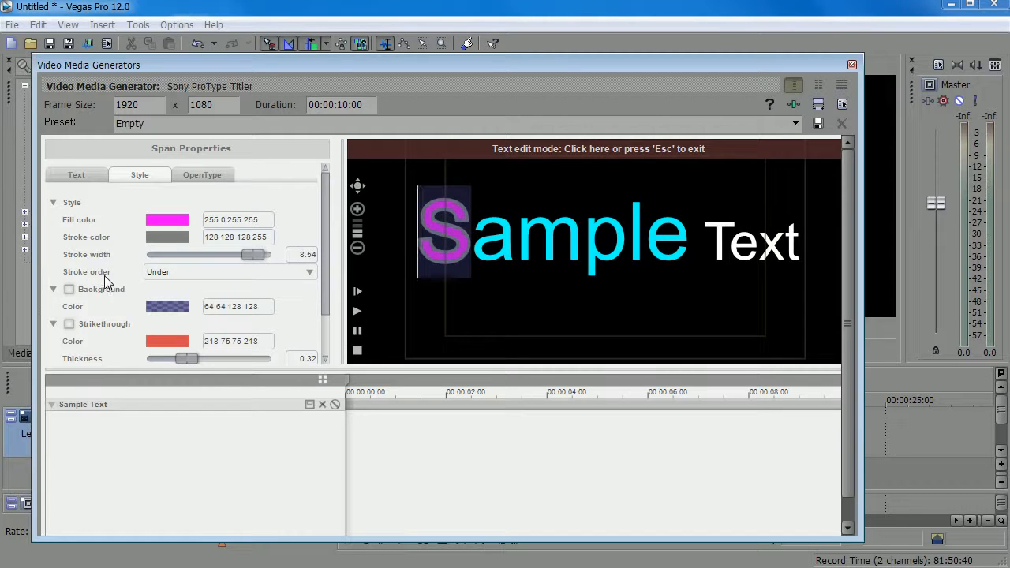
left_click(189, 272)
left_click(188, 273)
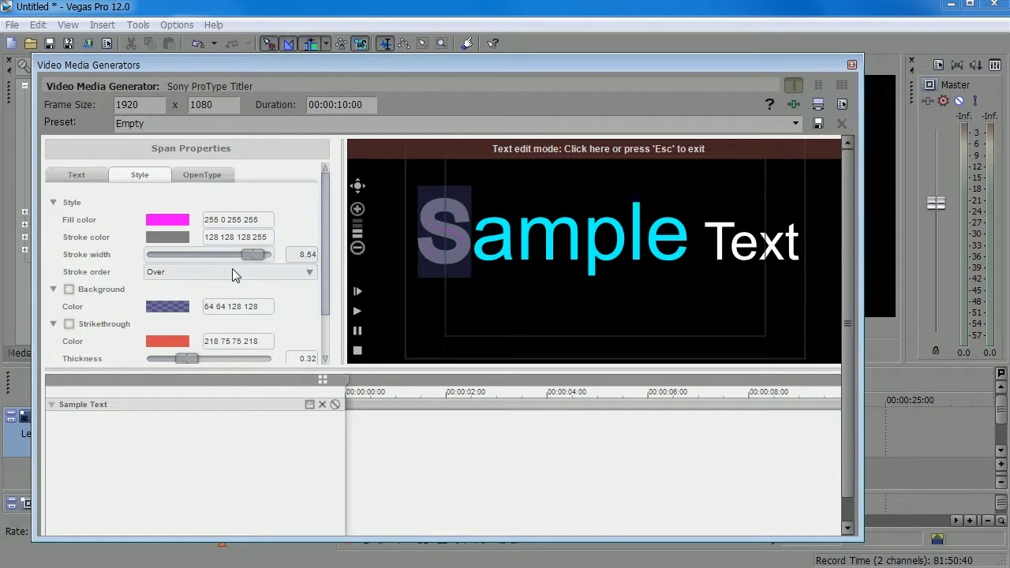
mouse_move(247, 256)
left_mouse_down()
mouse_move(174, 260)
mouse_move(187, 277)
left_mouse_up()
left_click(189, 272)
left_click(191, 287)
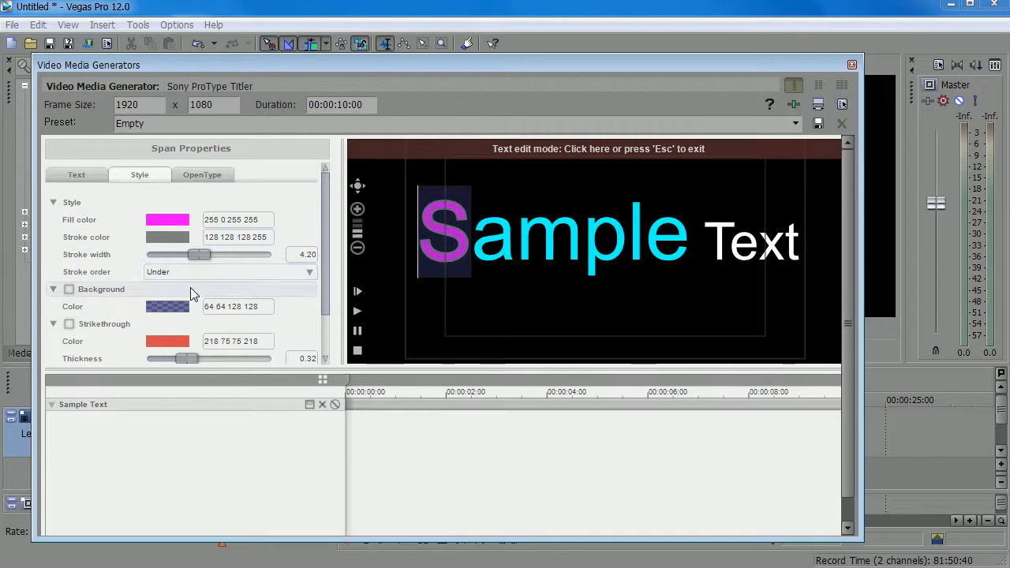
- Set the letter S's stroke width to about 8.5 and its stroke color to RGB 255 128 128
mouse_move(202, 255)
left_mouse_down()
mouse_move(280, 254)
mouse_move(256, 253)
left_mouse_up()
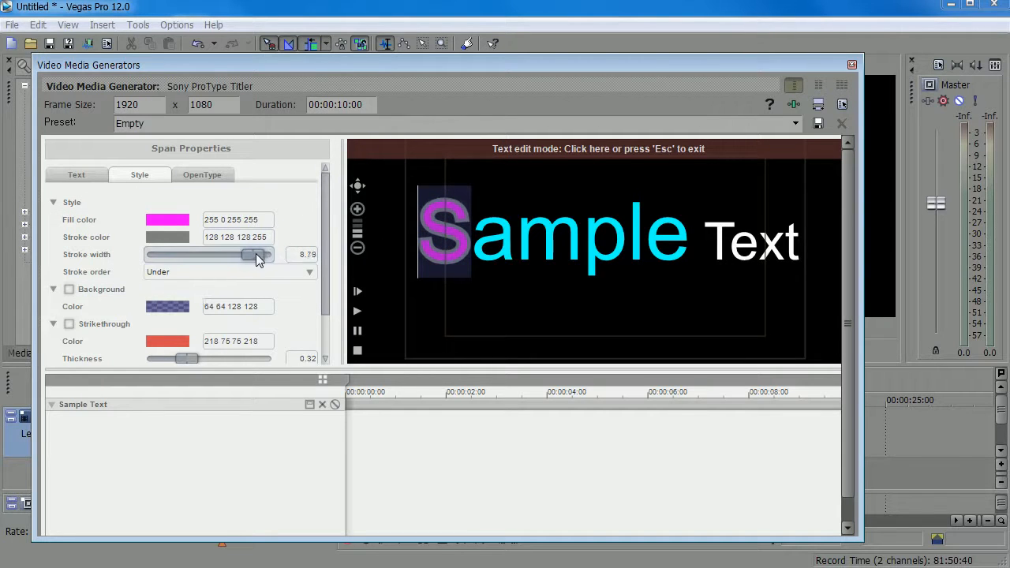
left_click(164, 234)
left_click(424, 290)
left_click(424, 289)
left_click(424, 290)
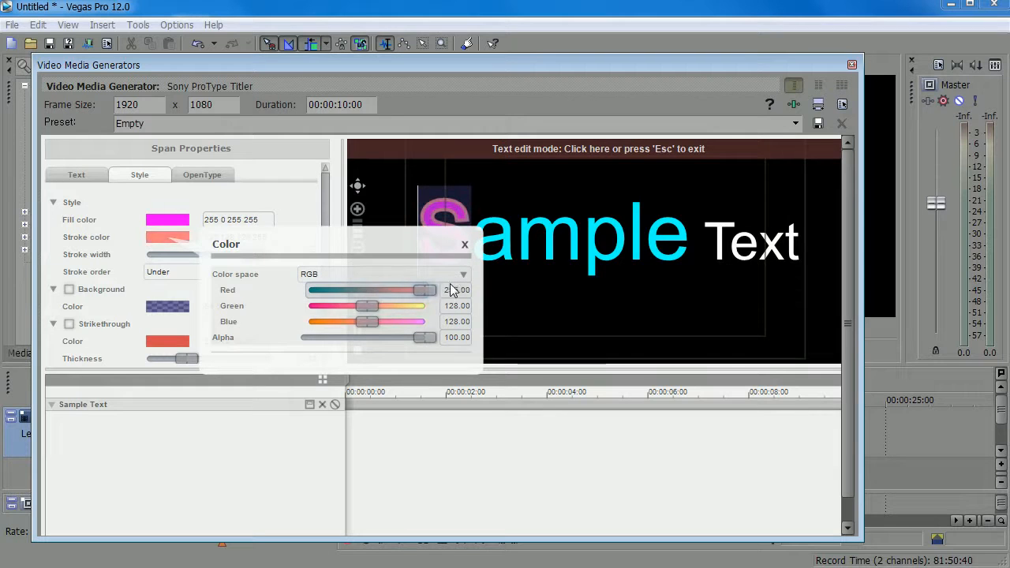
left_click(527, 272)
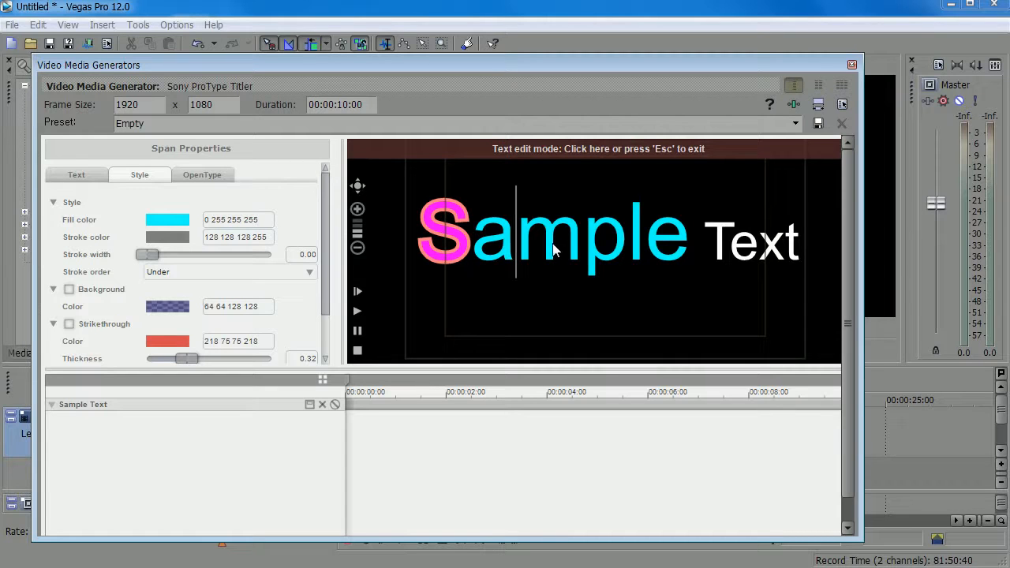
- Enable a background behind the whole word Sample and make it opaque pink, RGB 255 0 128 with Alpha 100
left_click(585, 249)
double_click(694, 244)
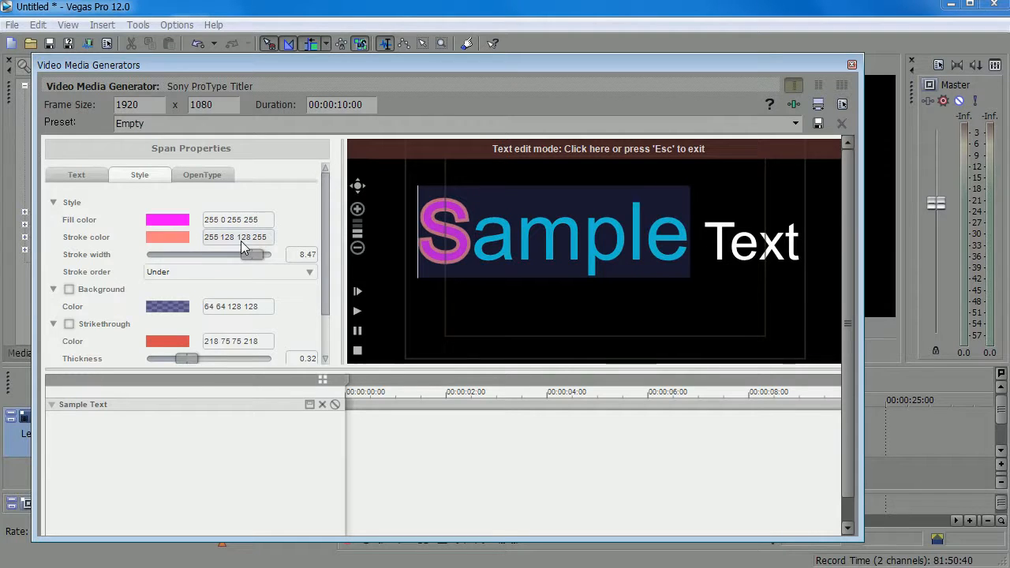
left_click(69, 289)
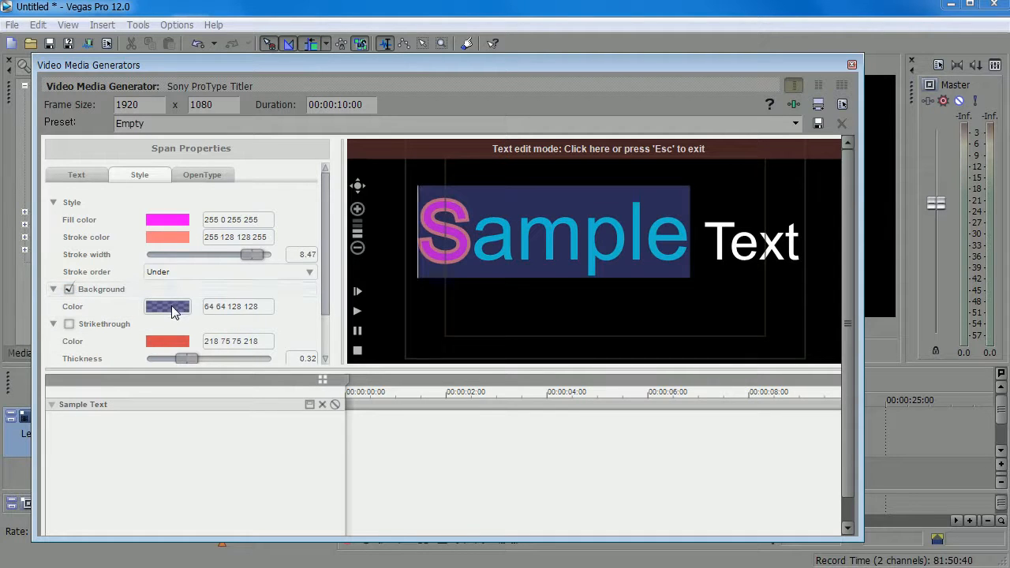
left_click(173, 307)
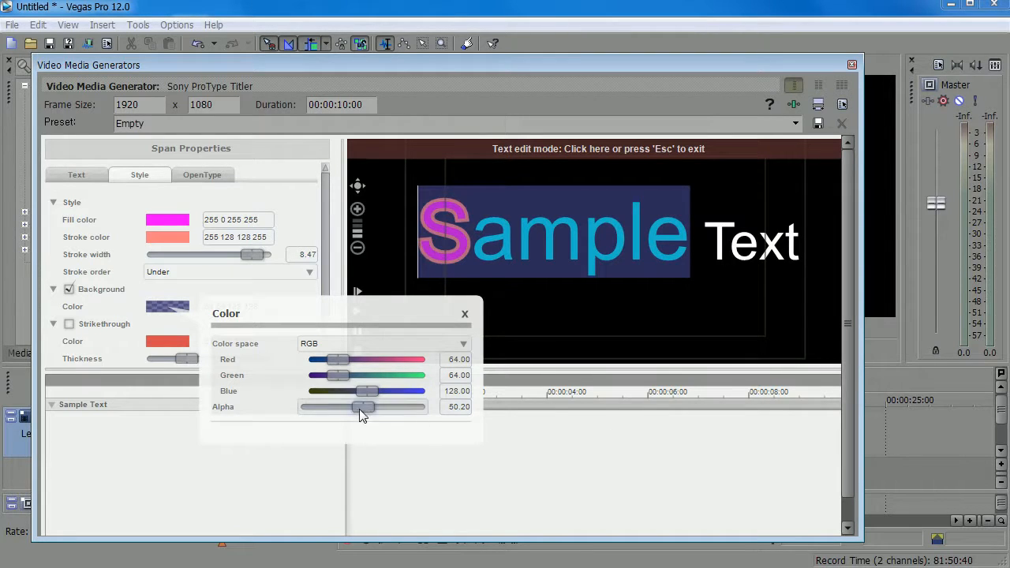
left_click_drag(362, 407, 555, 419)
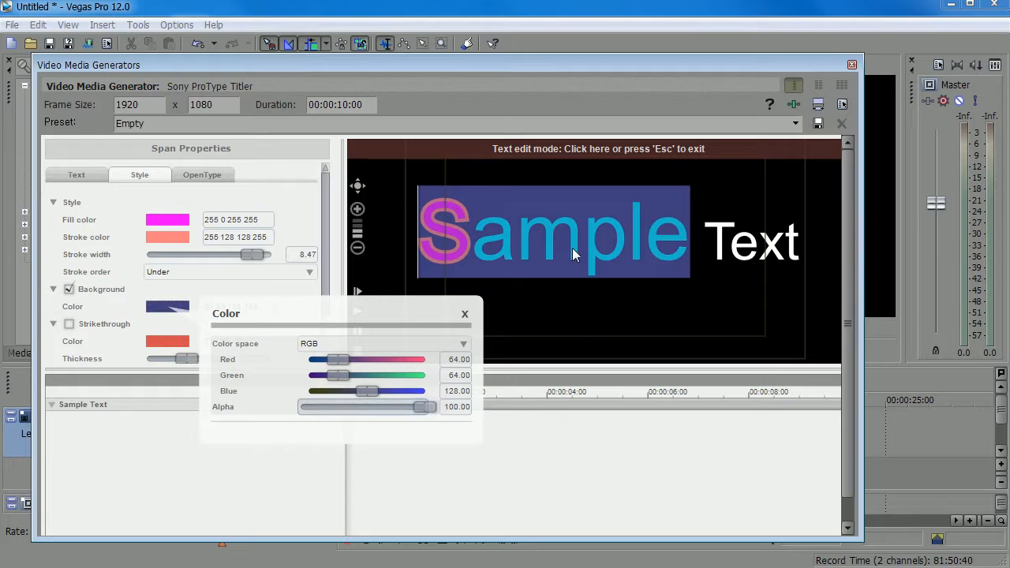
left_click_drag(341, 359, 430, 360)
left_click_drag(334, 374, 104, 374)
left_click(668, 319)
- Select the word Text and change its fill color to black by setting Red, Green and Blue to 0
left_click(703, 245)
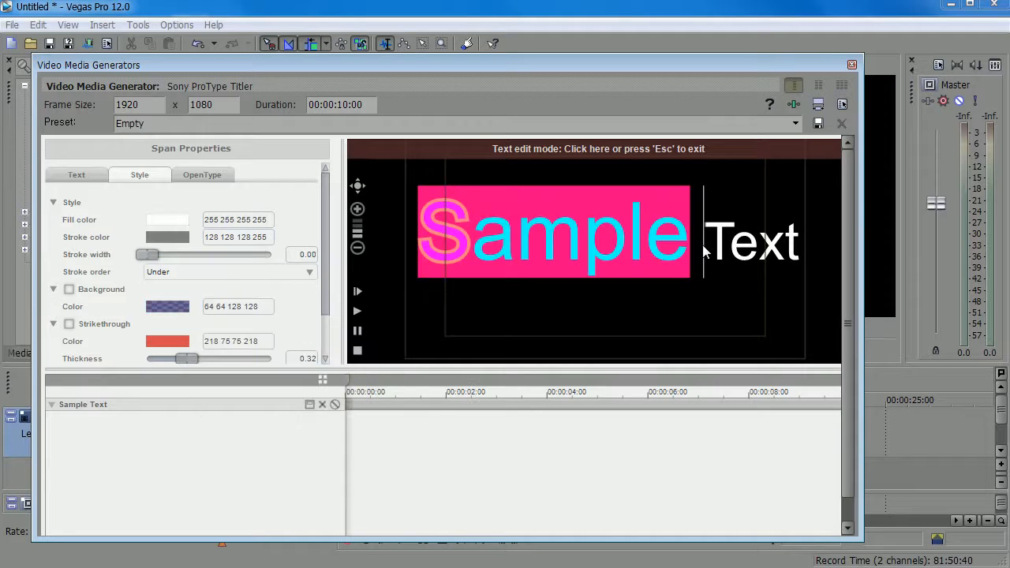
left_click_drag(702, 244, 842, 253)
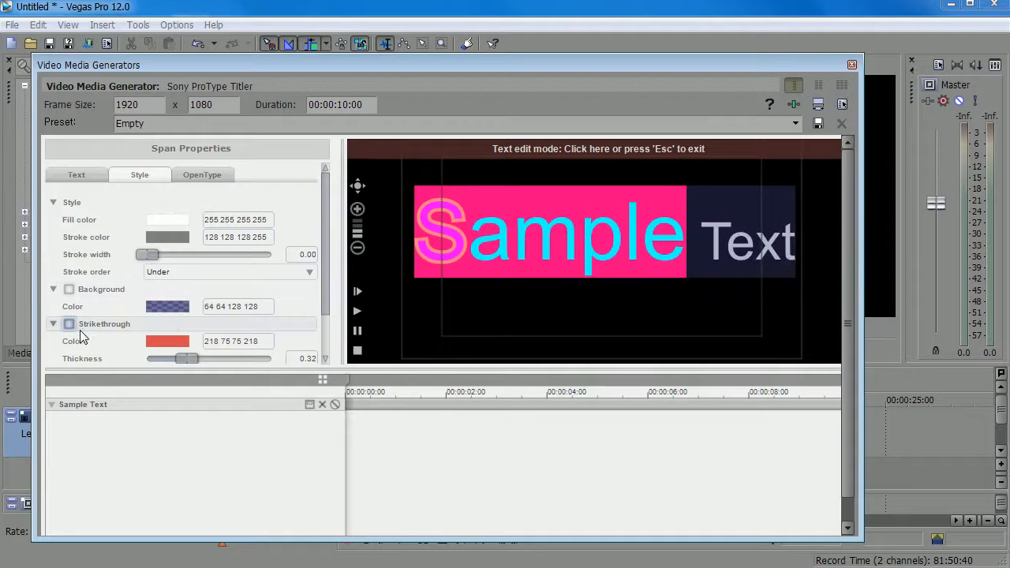
left_click(169, 221)
left_click_drag(423, 273, 311, 274)
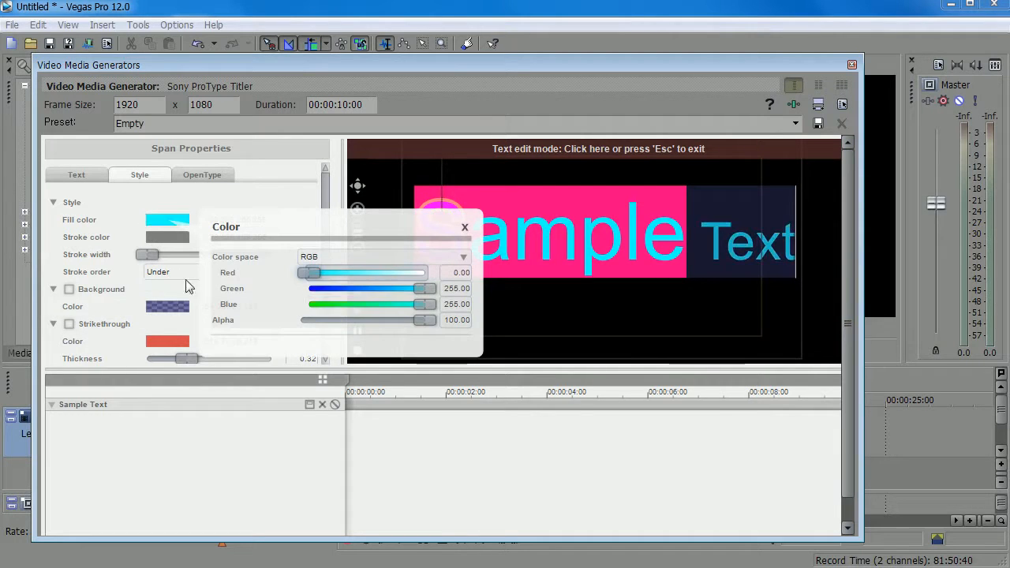
left_click_drag(425, 289, 312, 288)
left_click_drag(422, 305, 308, 305)
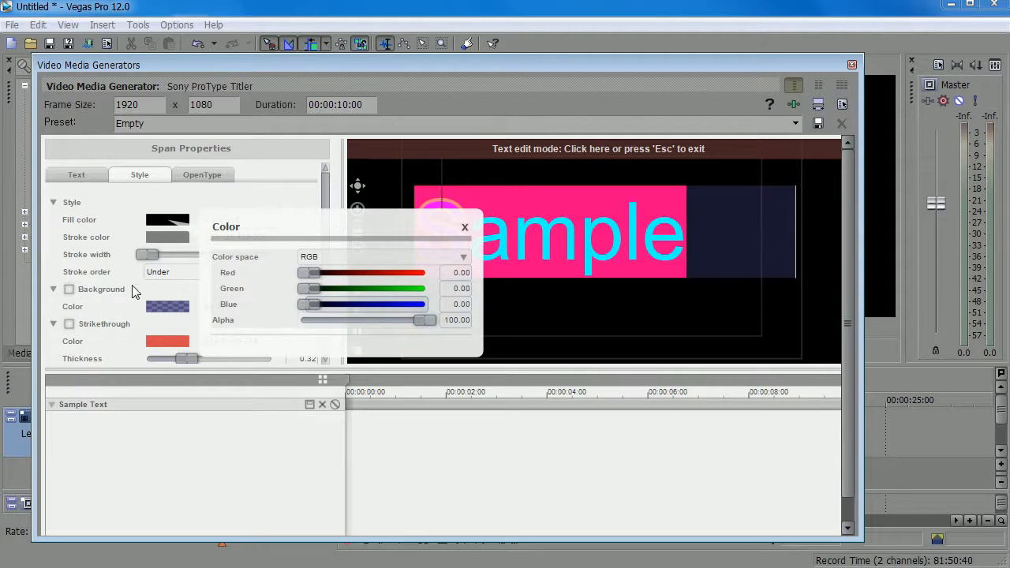
- Enable a background behind the word Text and make it opaque white, RGB 255 255 255 with Alpha 100
left_click(70, 289)
left_click(69, 289)
left_click(167, 307)
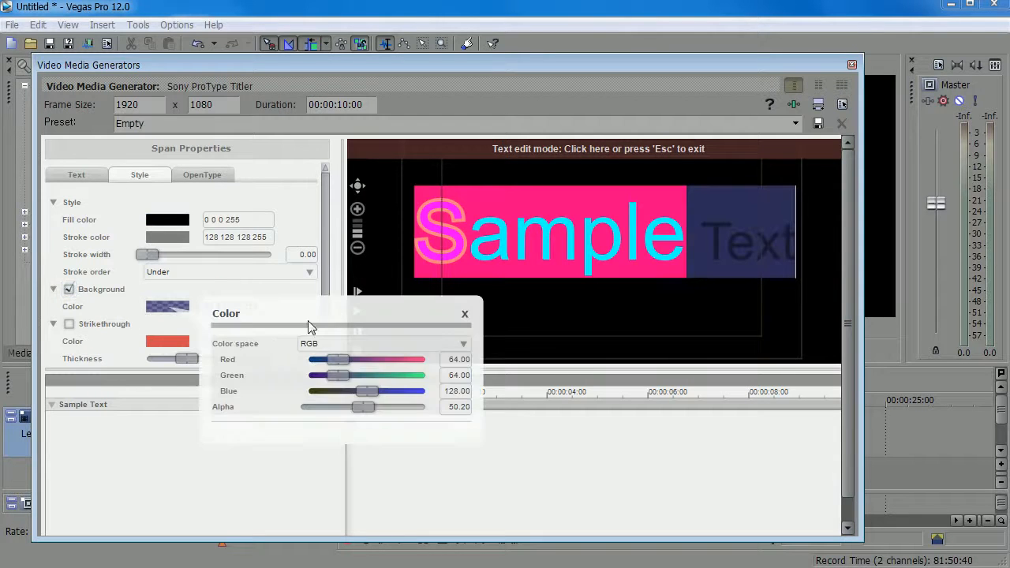
left_click_drag(371, 408, 465, 418)
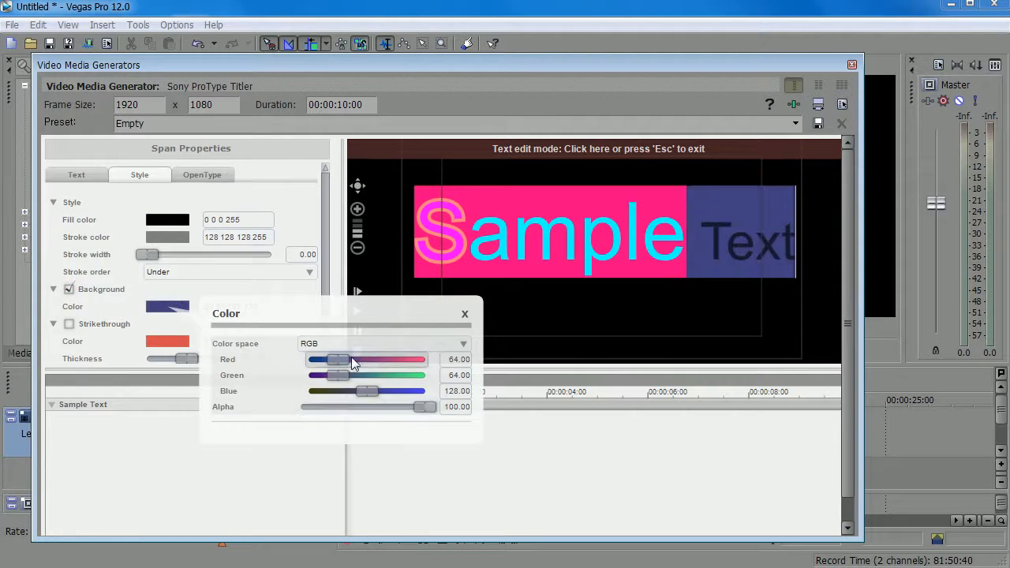
left_click_drag(352, 359, 431, 360)
left_click_drag(350, 375, 433, 375)
left_click_drag(370, 391, 433, 391)
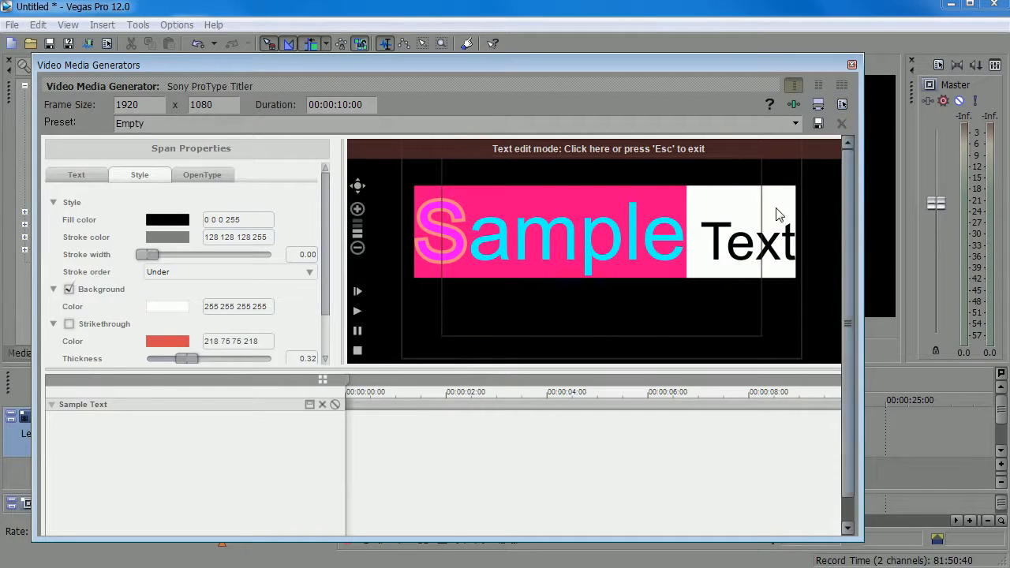
- Try Strikethrough and Underline on the word Text and disable both again
left_click(69, 325)
scroll(180, 299, "down", 1)
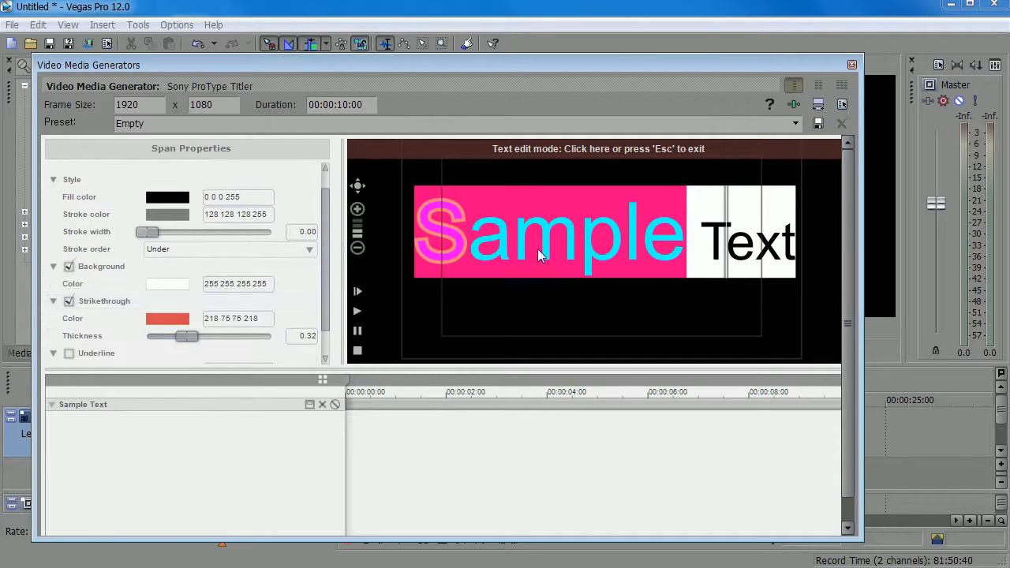
left_click(69, 302)
left_click(69, 353)
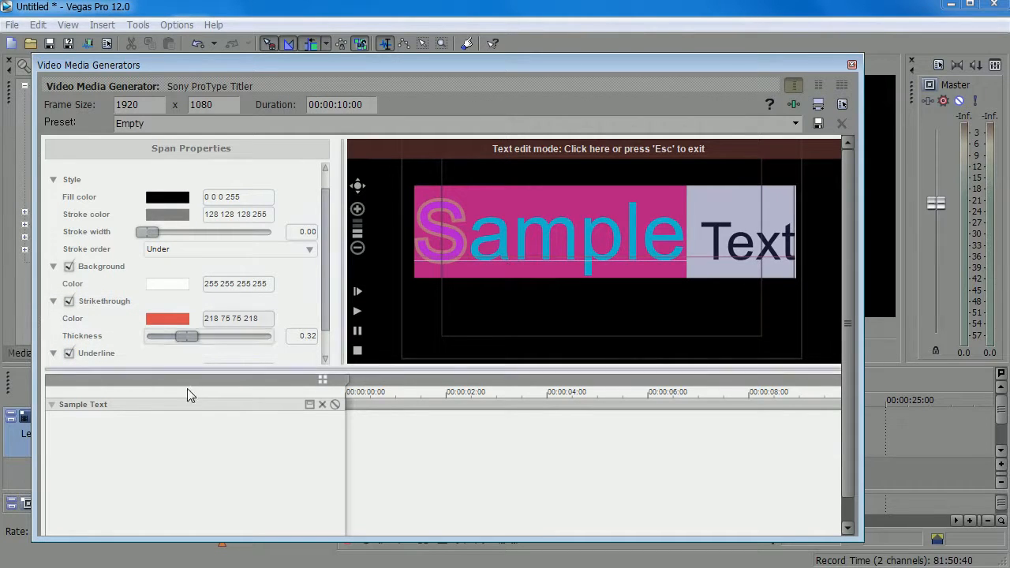
left_click(68, 353)
left_click(69, 301)
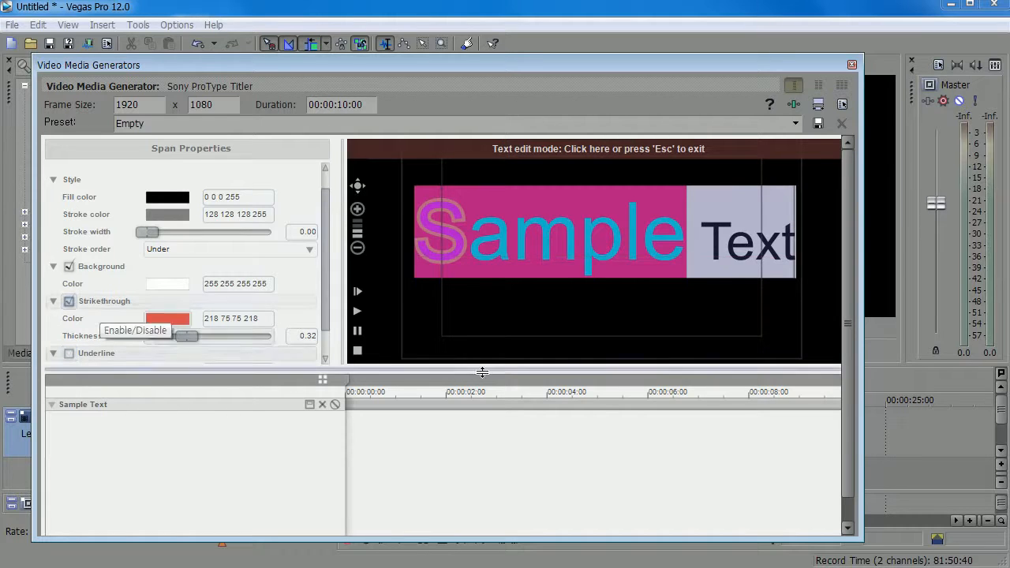
- Select the entire Sample Text line and look at its OpenType ligature, capitals and kerning options
left_click(702, 225)
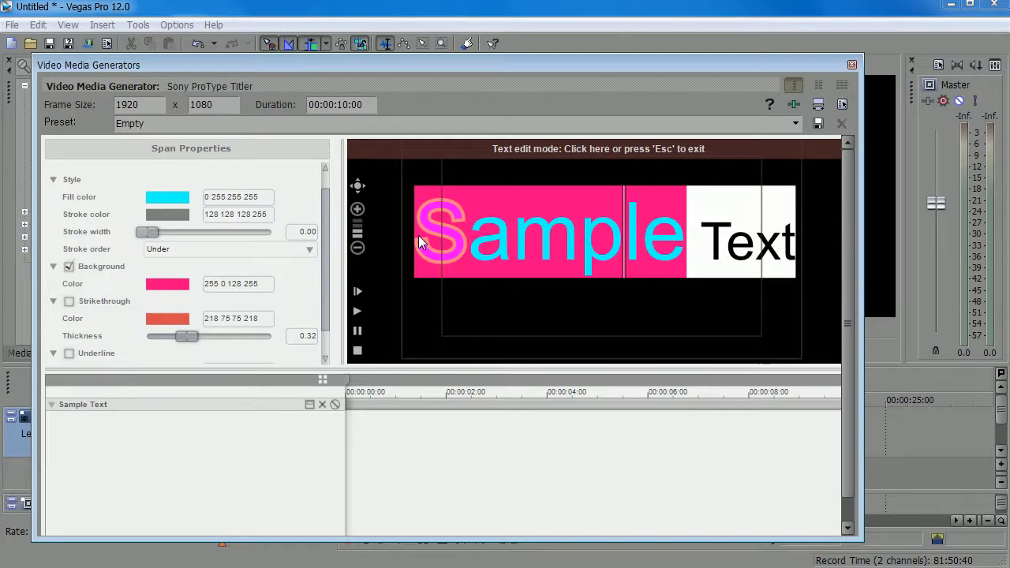
left_click_drag(418, 227, 788, 251)
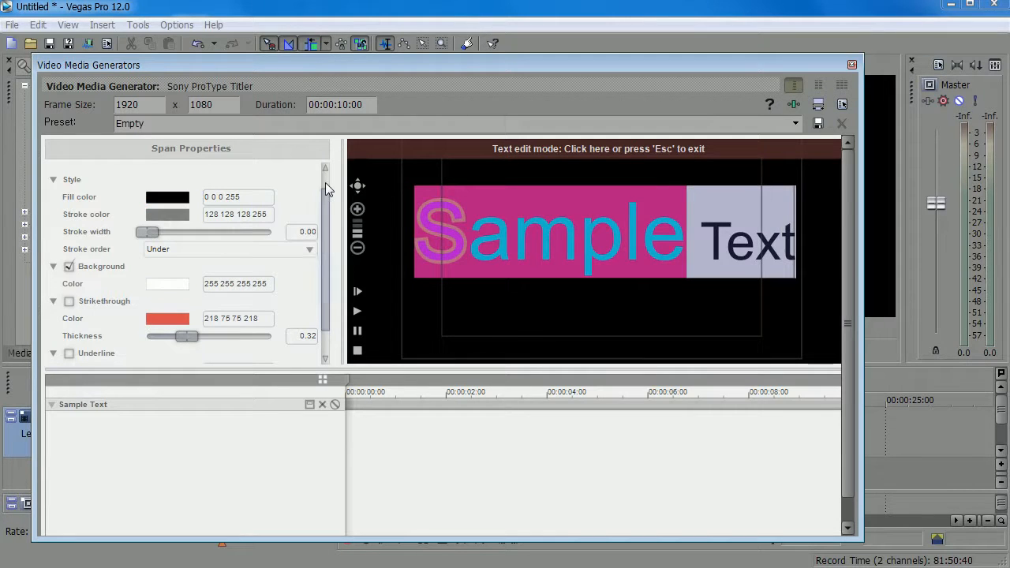
scroll(326, 175, "up", 2)
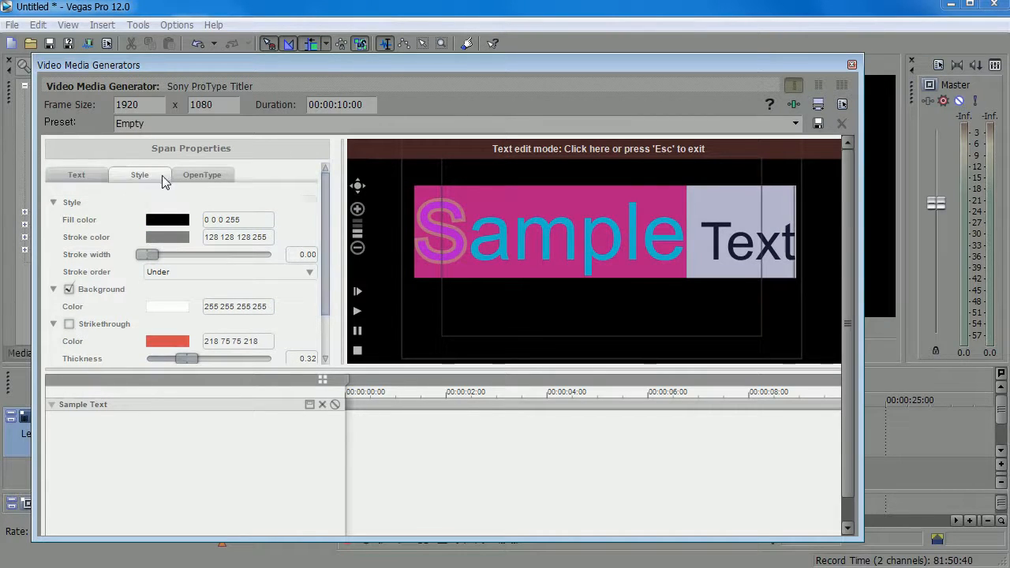
left_click(189, 177)
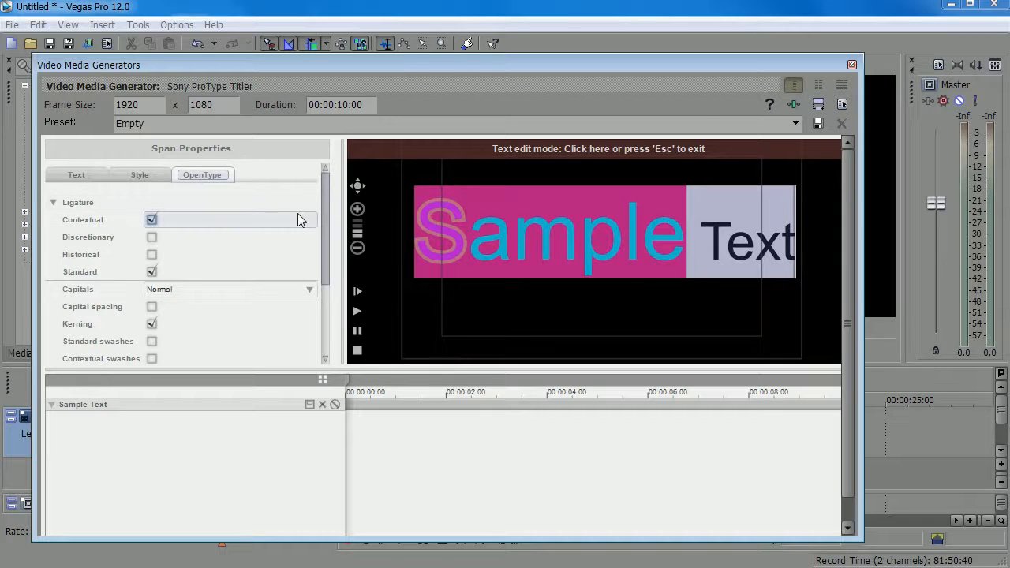
- Try the All Small Caps and All Petite Caps capitals options on the selected line and return it to Normal
left_click_drag(325, 210, 350, 208)
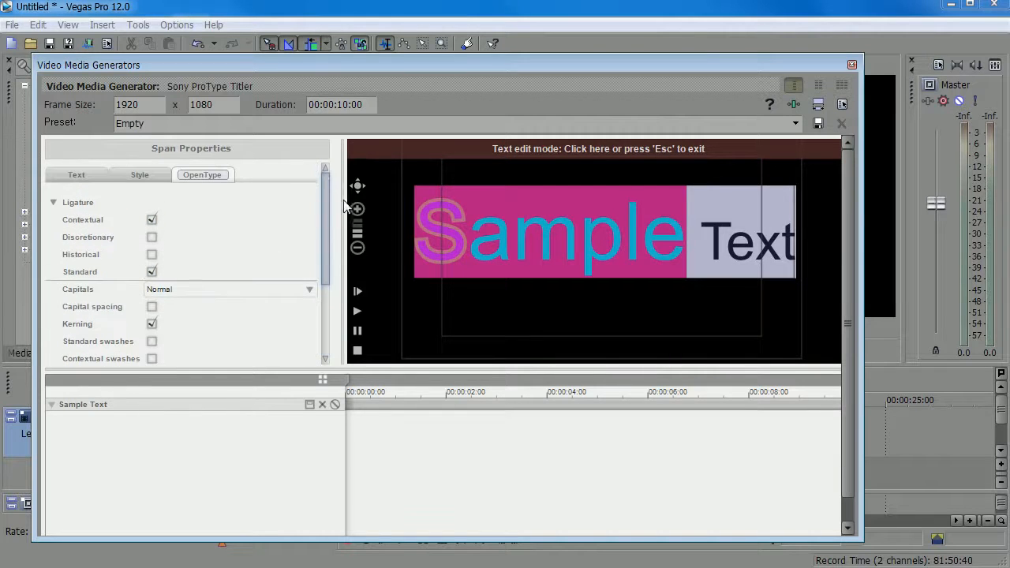
left_click(265, 293)
left_click(246, 303)
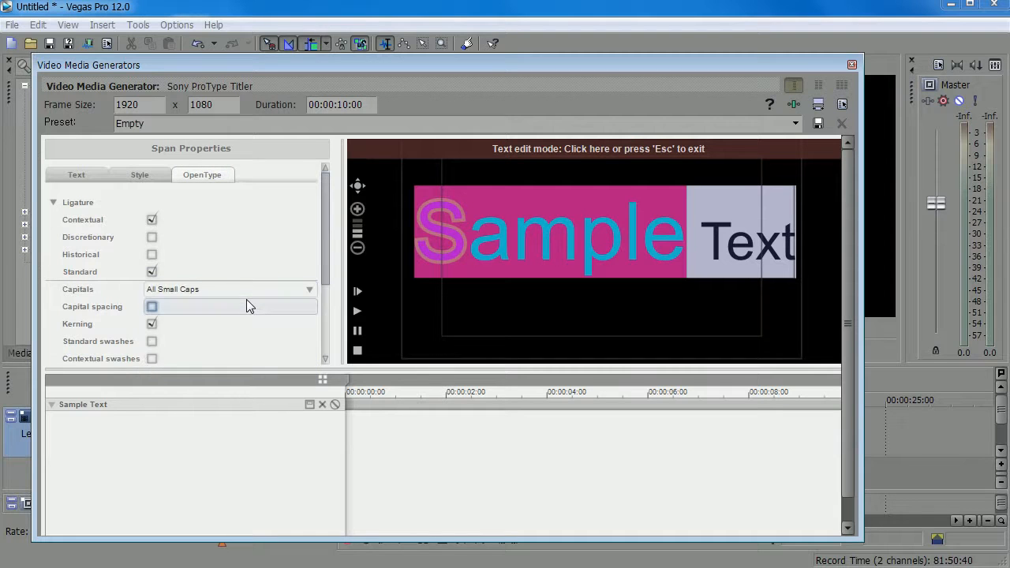
left_click(246, 292)
left_click(234, 329)
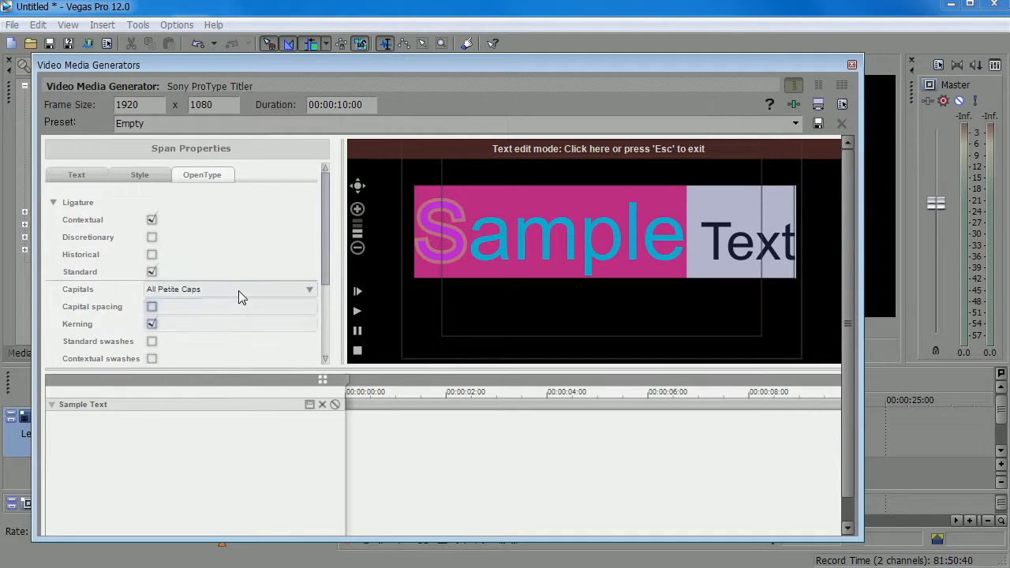
left_click(239, 290)
left_click(169, 289)
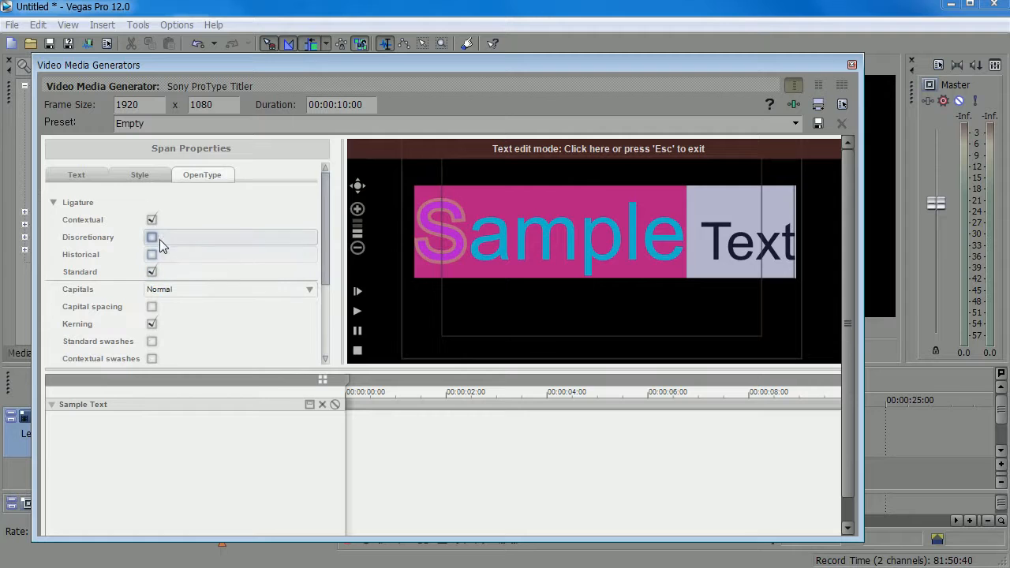
- Try the Discretionary and Historical ligatures on the selected line and disable both again
left_click(151, 238)
left_click(152, 256)
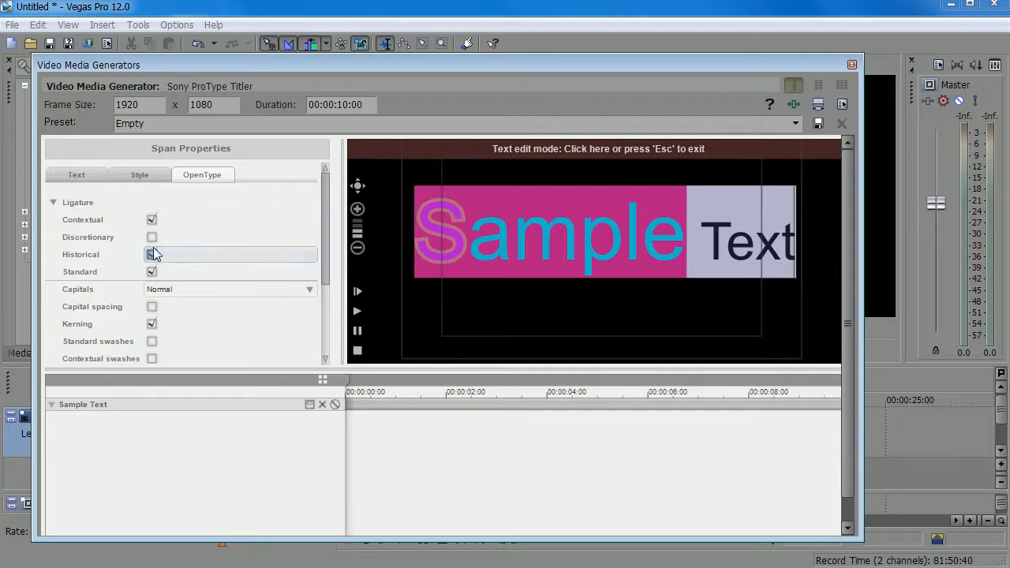
left_click(151, 254)
- Select only the letters Samp of the word Sample and try switching off their Contextual ligature
left_click(581, 237)
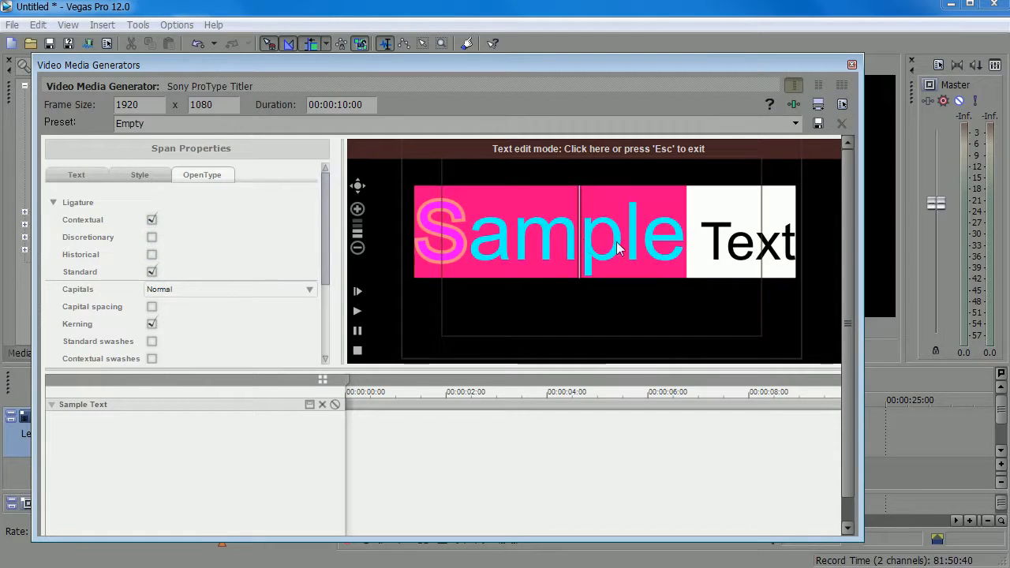
left_click_drag(616, 242, 412, 250)
left_click(151, 221)
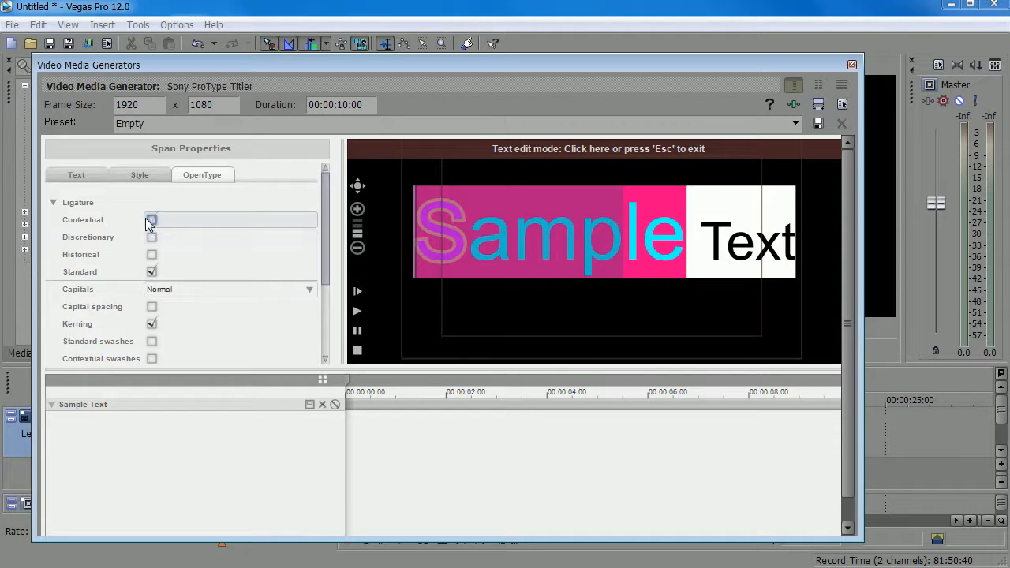
- Try the OpenType variants on the letters Samp and set Variants to Superscript
left_click_drag(322, 208, 325, 293)
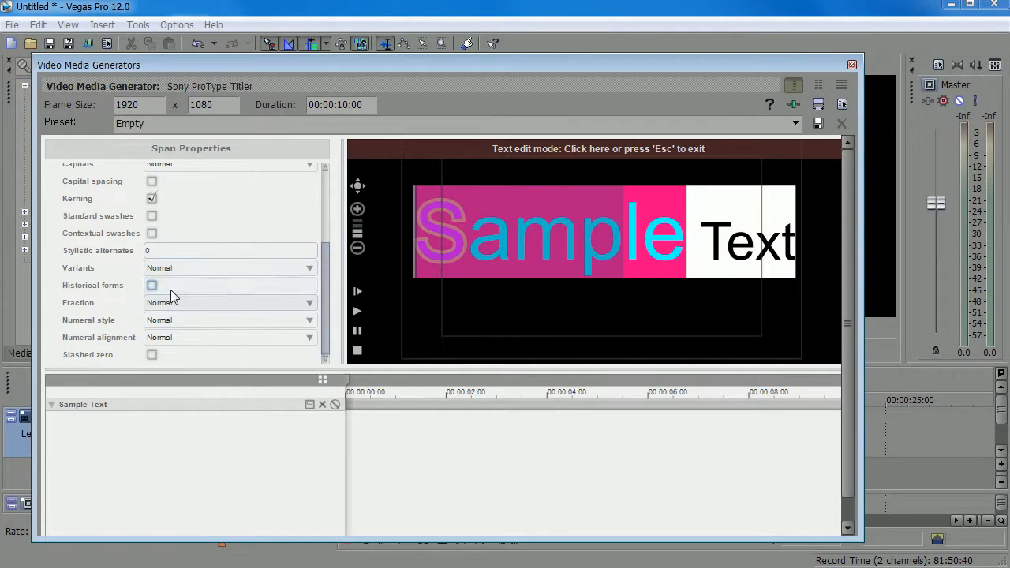
left_click(212, 269)
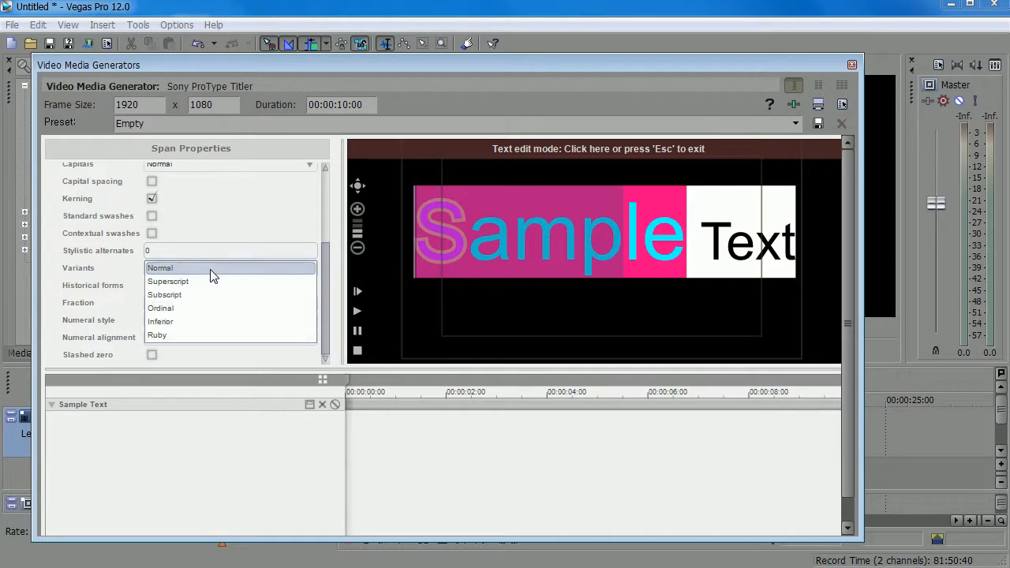
left_click(208, 281)
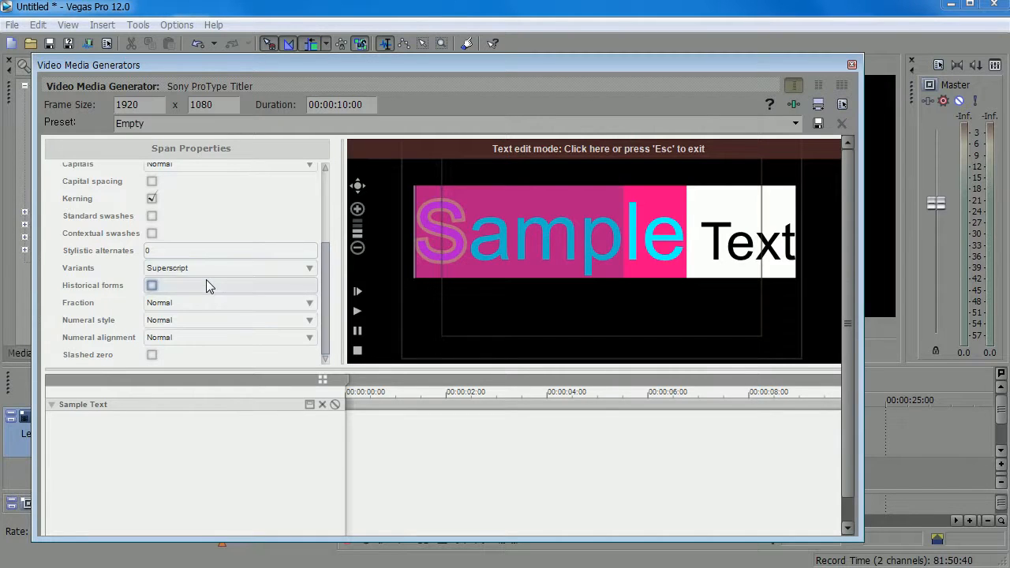
left_click(217, 267)
left_click(220, 308)
left_click(231, 269)
left_click(226, 281)
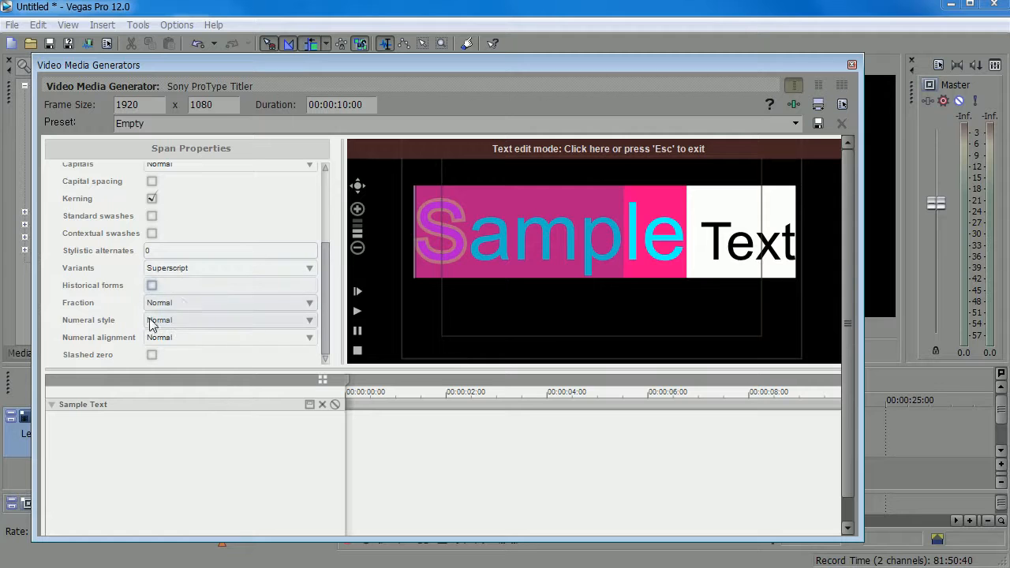
- Try Historical forms and the Old Style numeral style on the letters Samp, then restore both settings
left_click(151, 285)
left_click(152, 286)
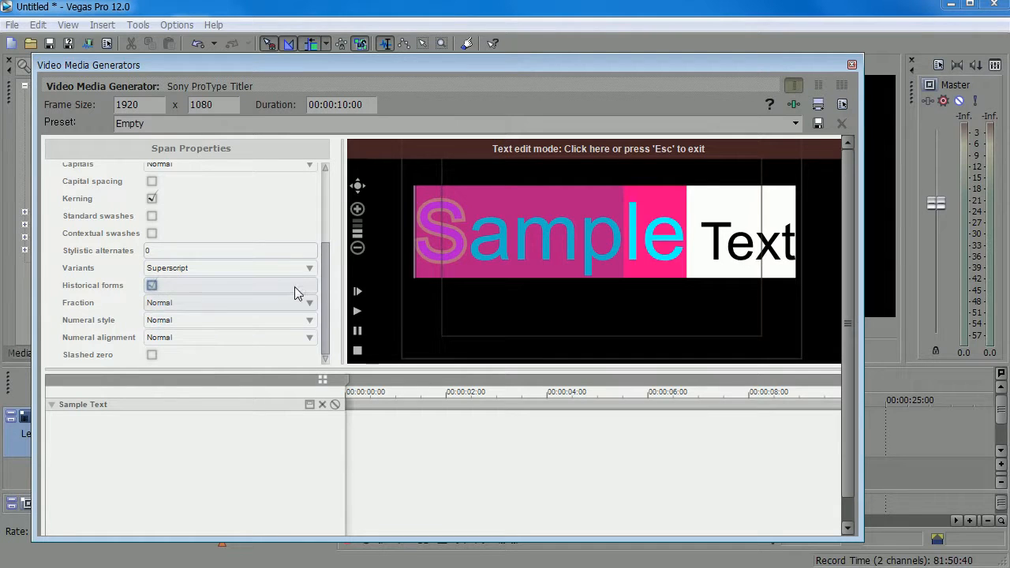
left_click_drag(321, 292, 353, 424)
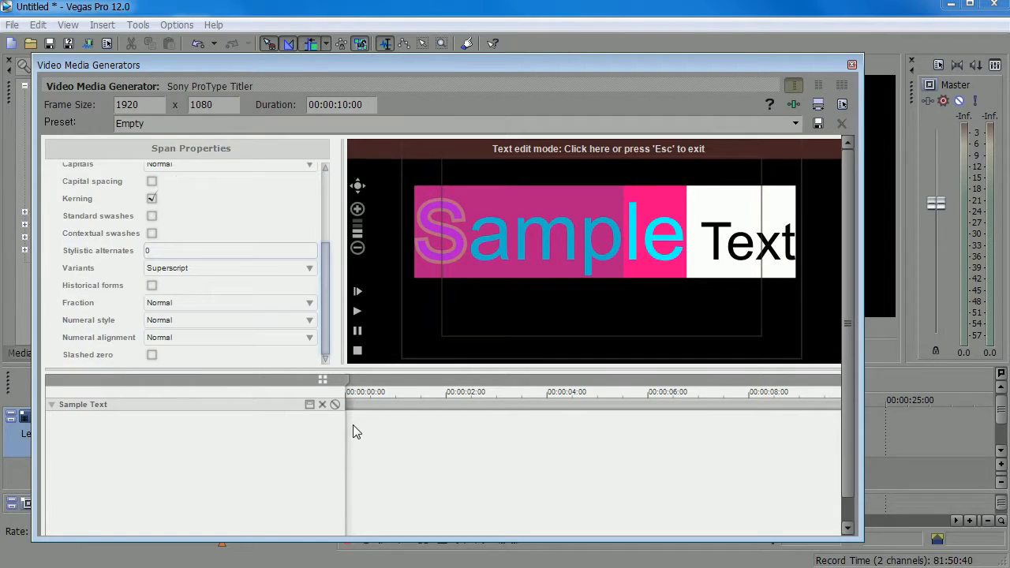
left_click(188, 320)
left_click(187, 347)
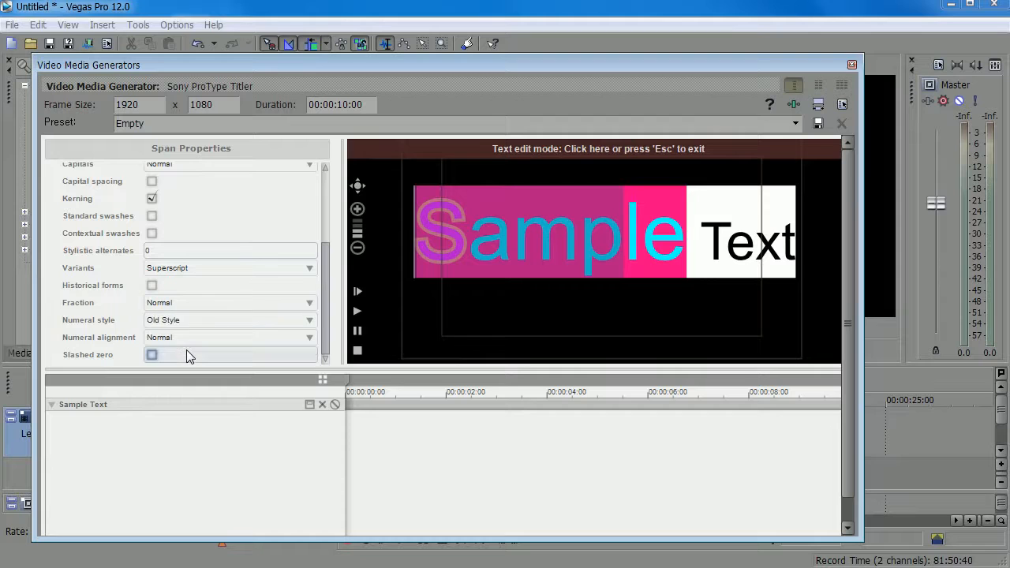
left_click(200, 319)
left_click(203, 325)
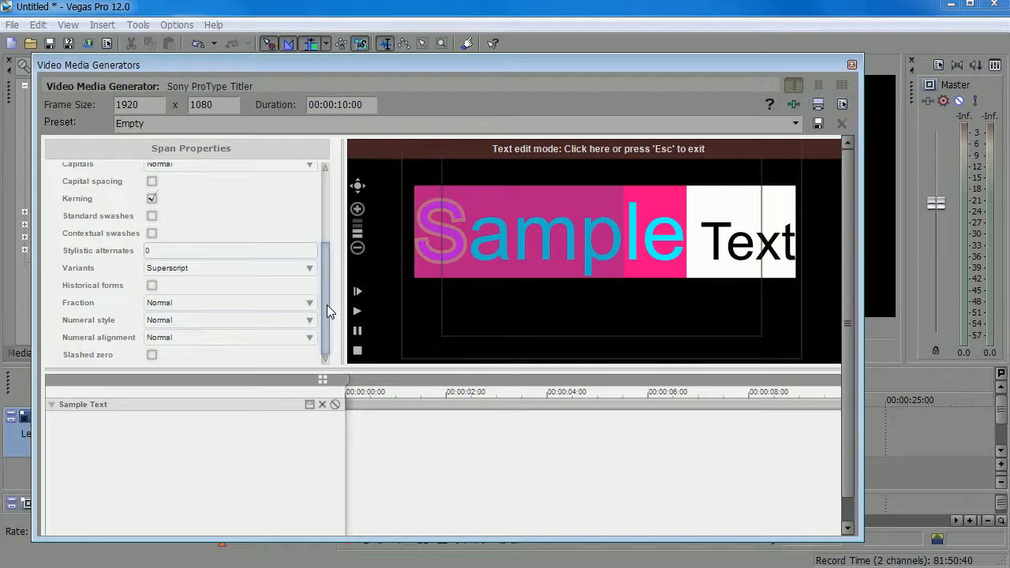
- Set Stylistic alternates to 3 and enable Contextual swashes for the letters Samp
left_click_drag(327, 304, 321, 345)
left_click(174, 250)
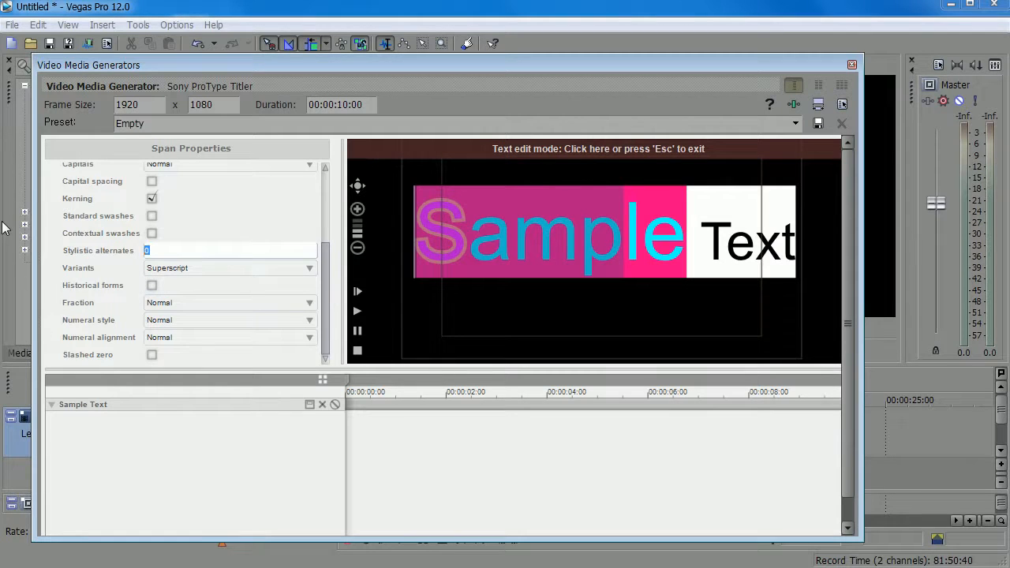
type("3")
key("Return")
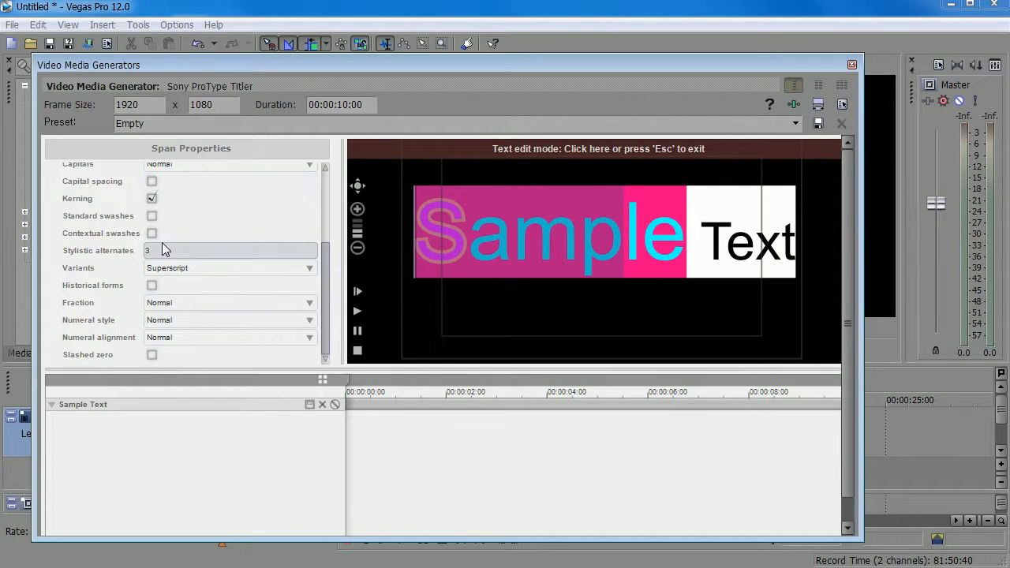
left_click(163, 250)
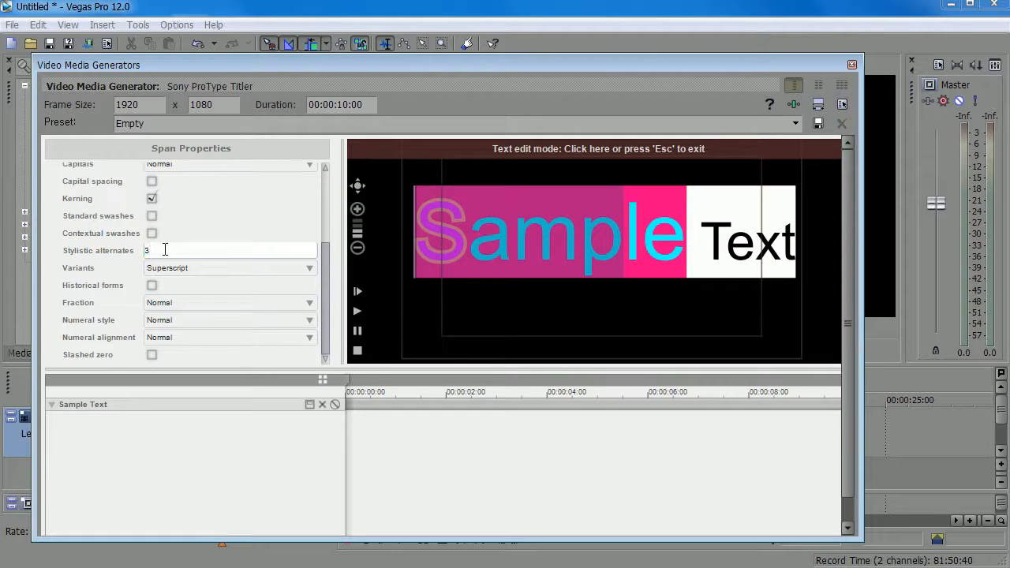
left_click(152, 233)
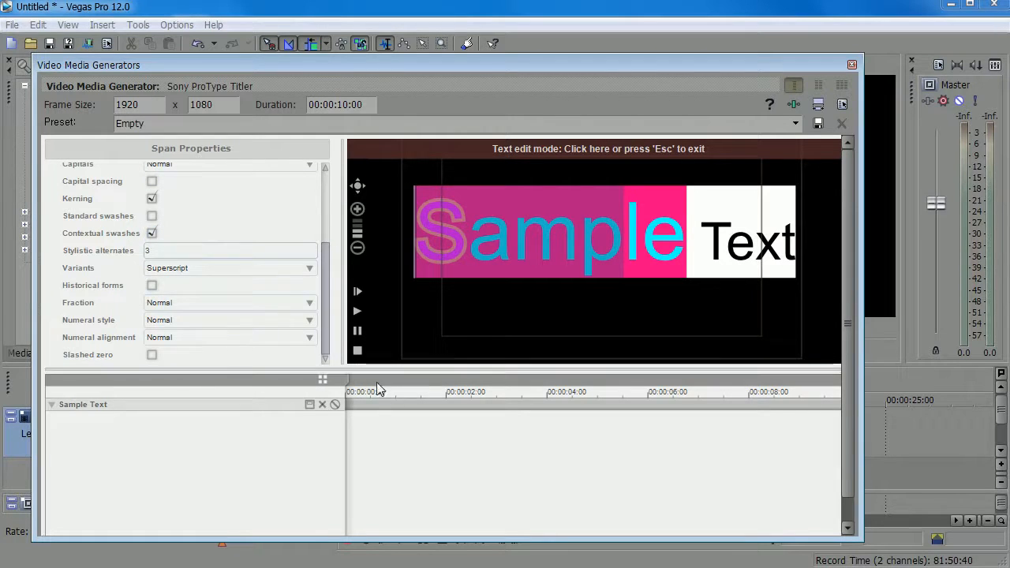
left_click_drag(347, 380, 409, 383)
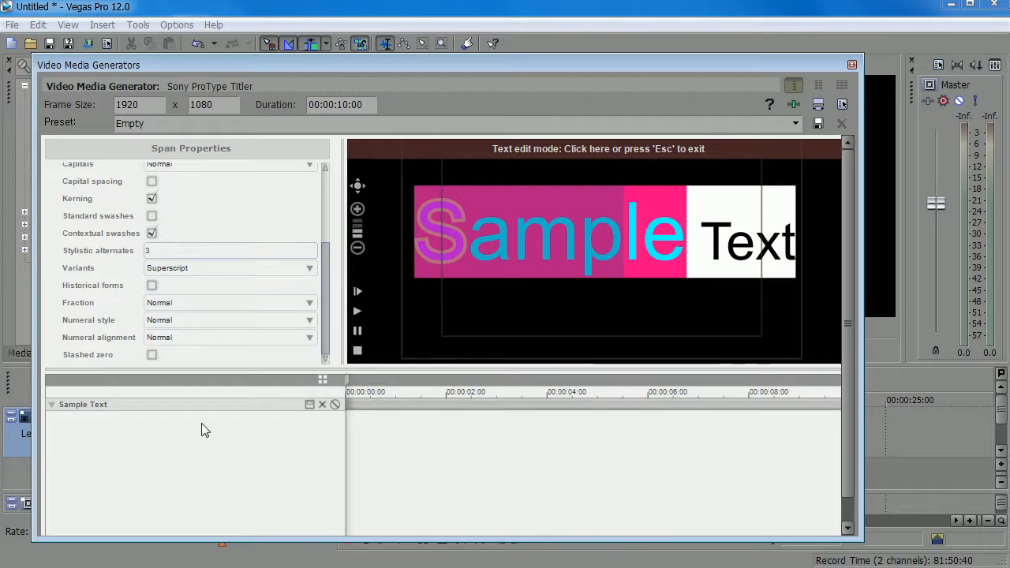
- Review the OpenType and Style properties of the letters Samp and leave text edit mode
scroll(330, 280, "up", 5)
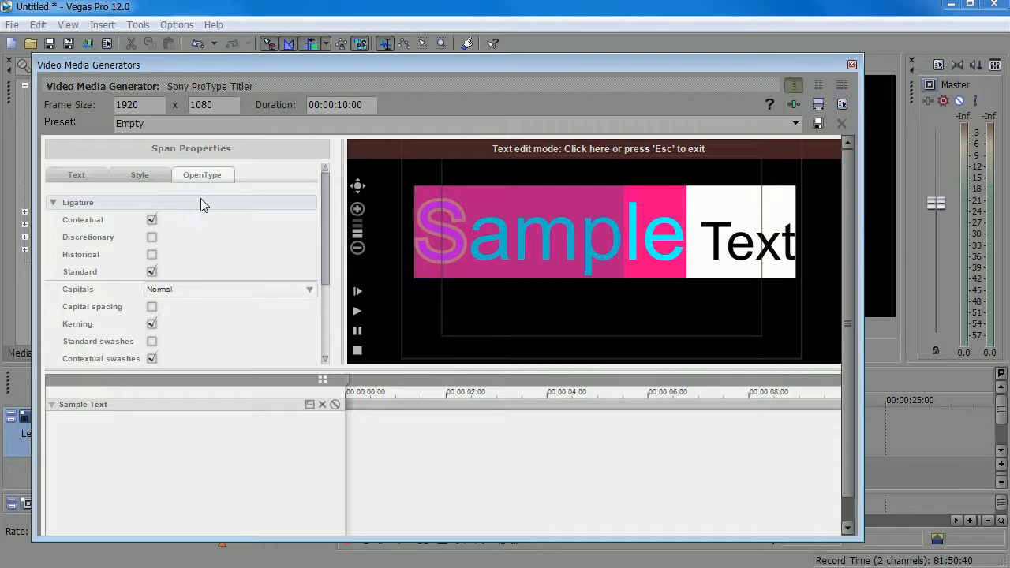
left_click(138, 176)
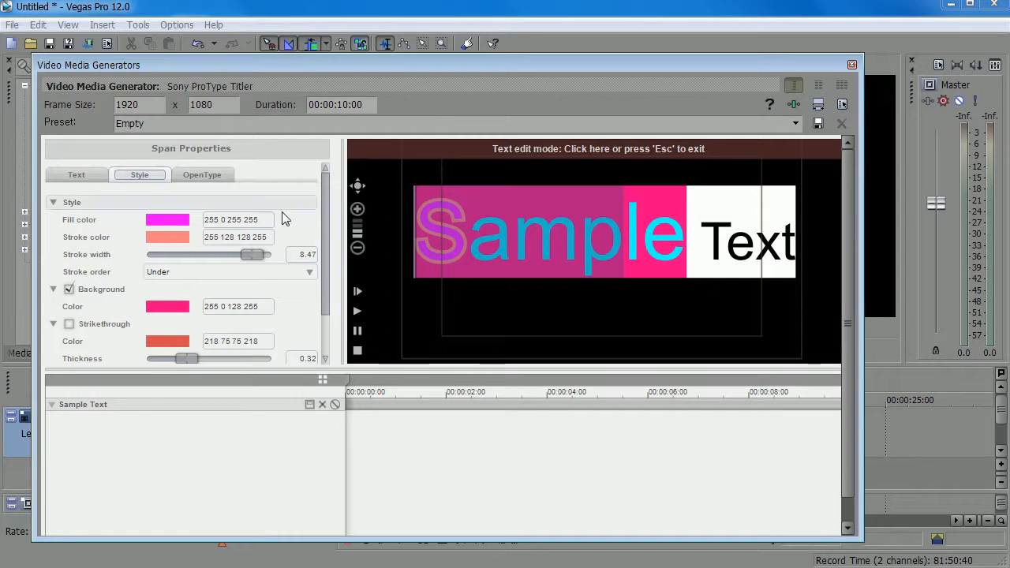
scroll(322, 199, "down", 2)
scroll(332, 271, "up", 1)
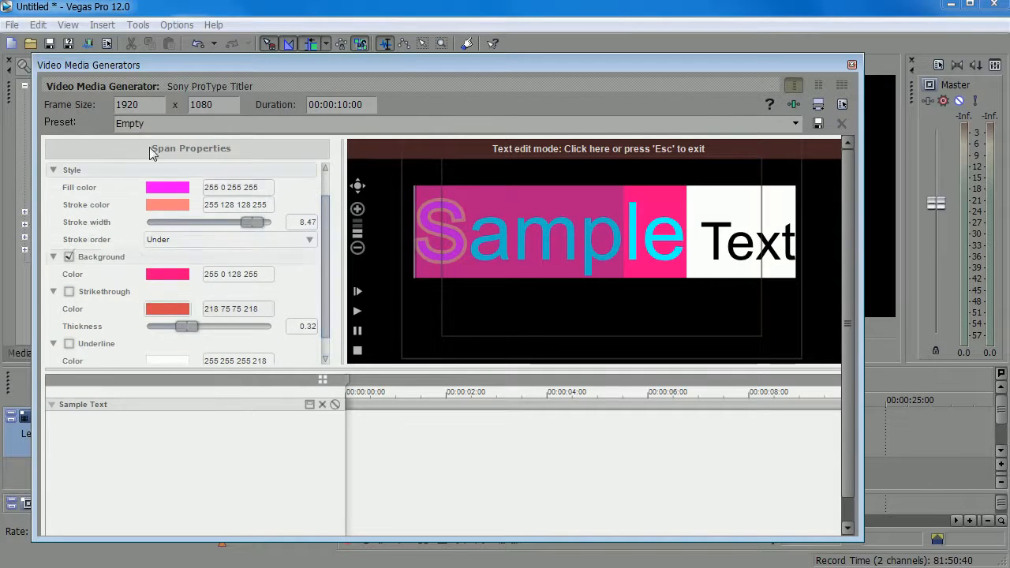
left_click(592, 299)
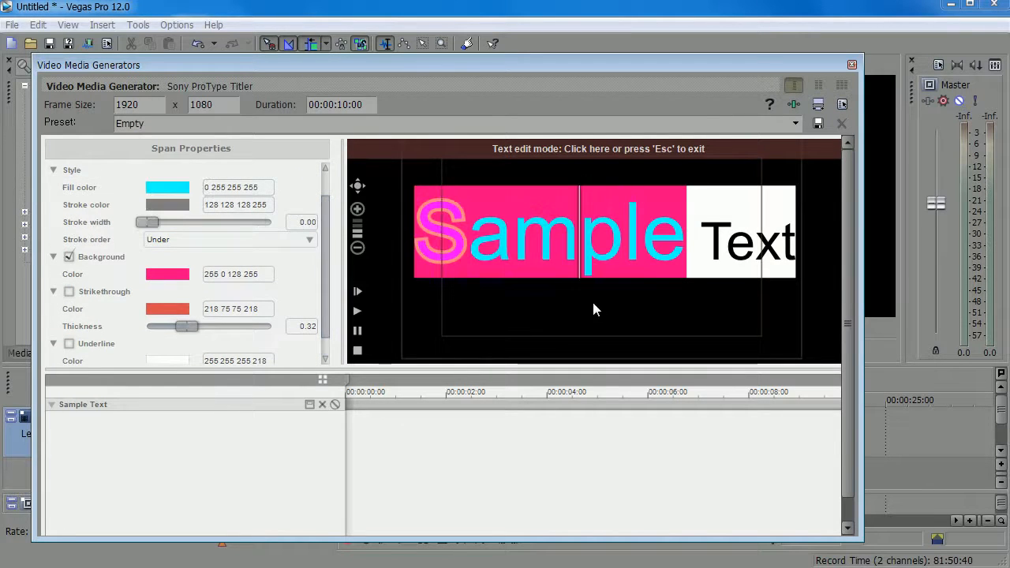
left_click(578, 152)
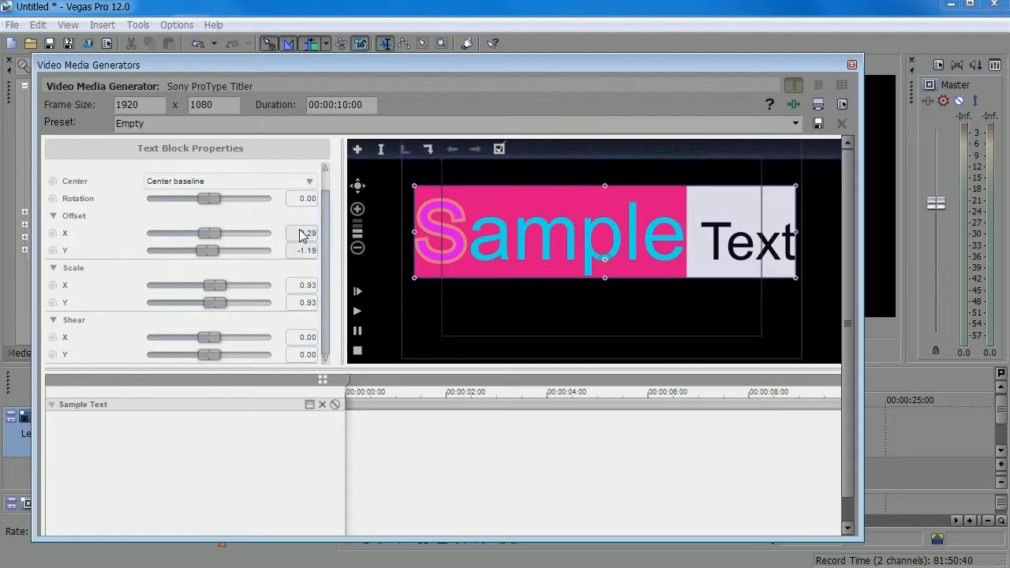
- Set the text block's layout Selection type to Character, try adjusting the Selection range, and close the generator window
scroll(329, 227, "up", 1)
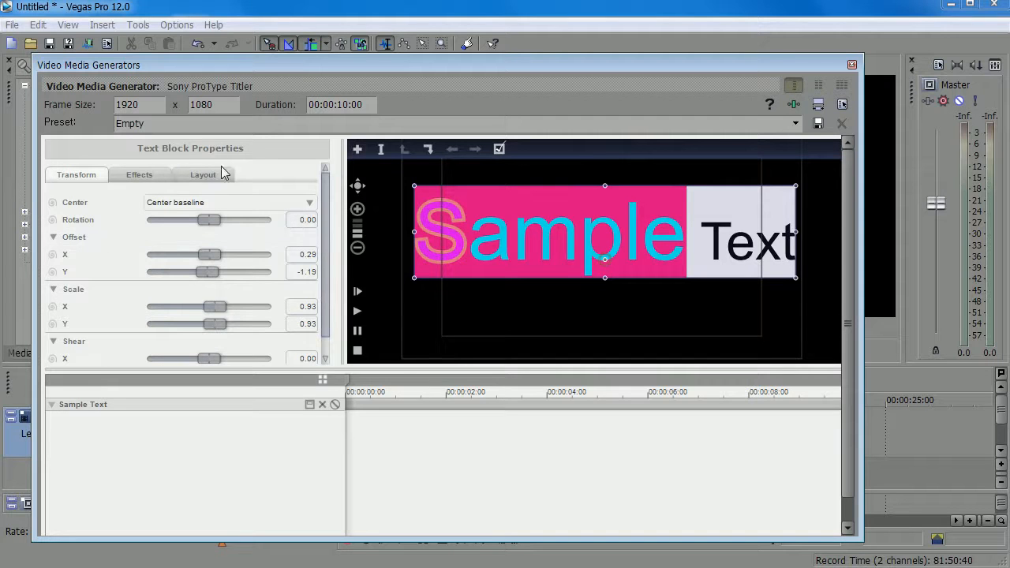
left_click(142, 177)
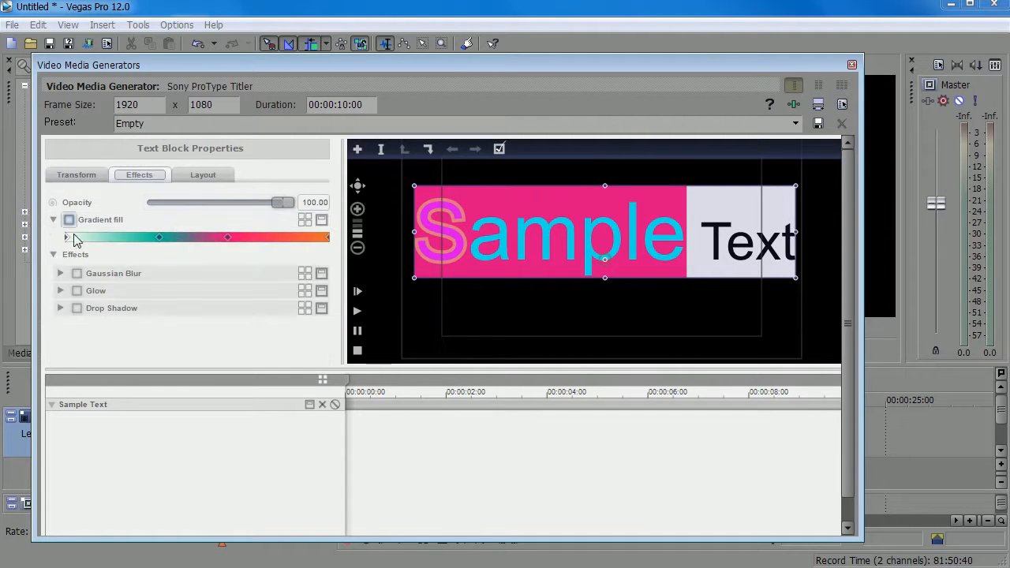
left_click(218, 176)
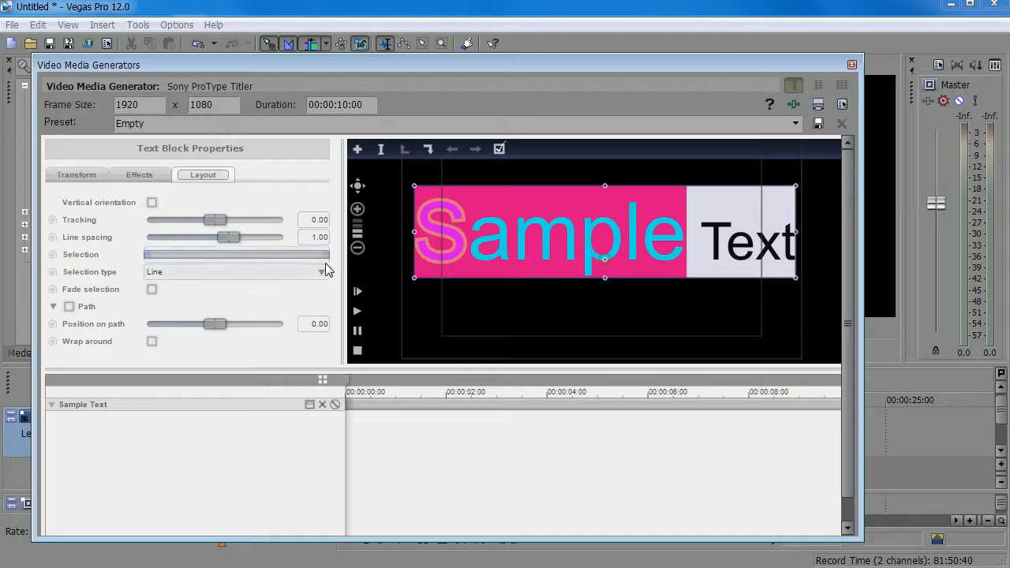
left_click_drag(312, 256, 393, 256)
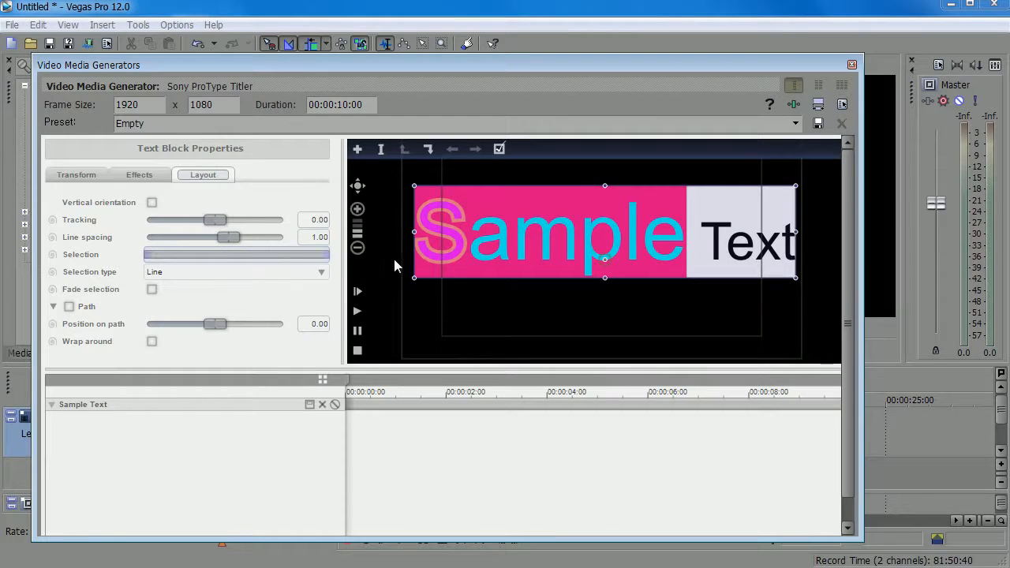
left_click(311, 273)
left_click(227, 298)
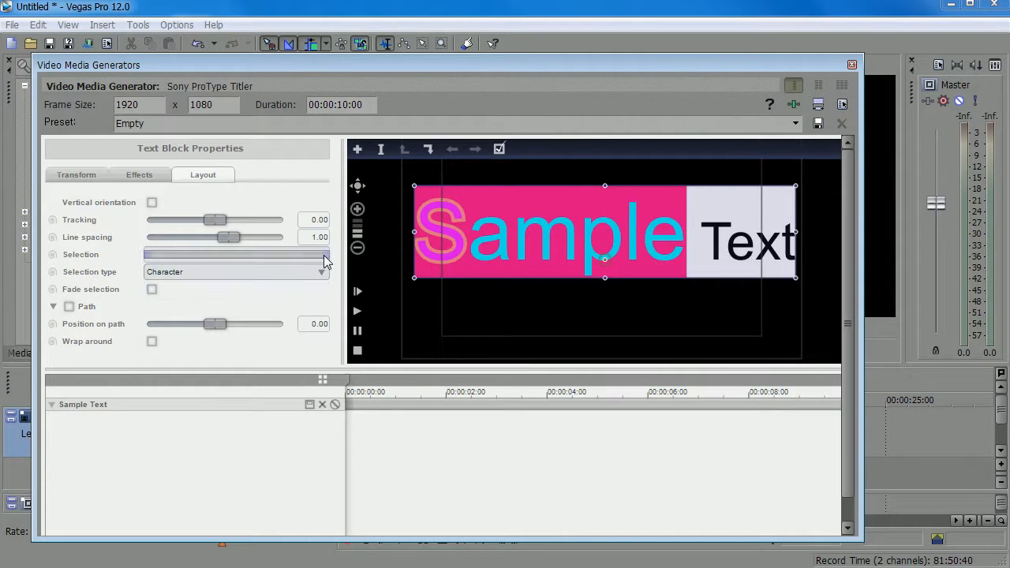
left_click_drag(322, 258, 500, 284)
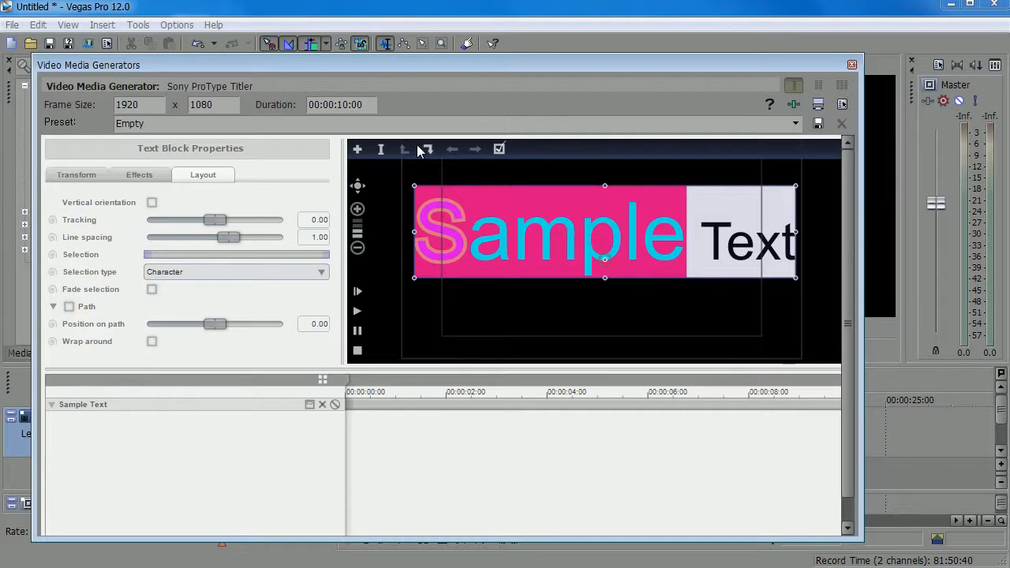
left_click(853, 65)
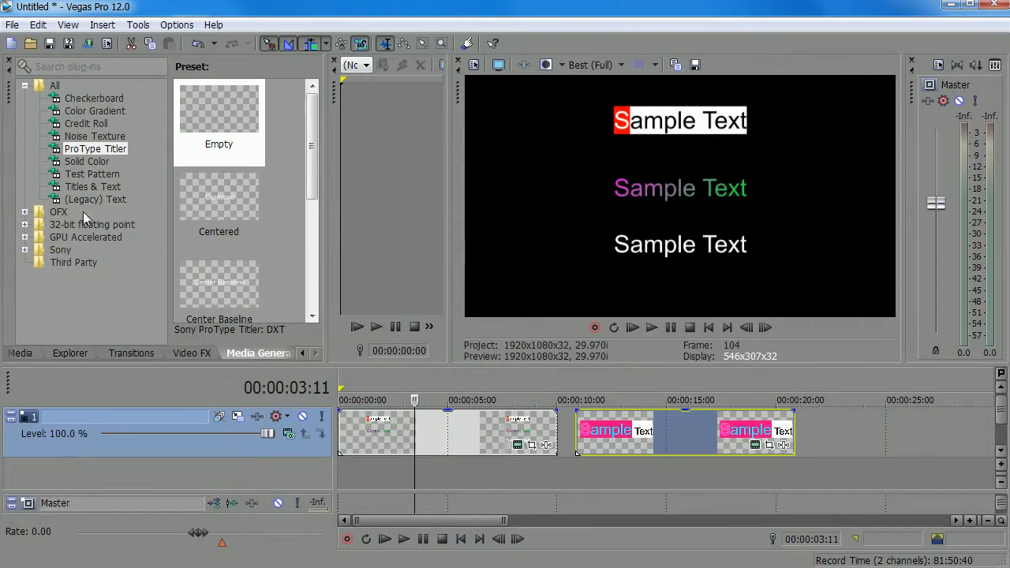
- Add a default Titles & Text event to the video track after the second title event and close its generator window
left_click(79, 187)
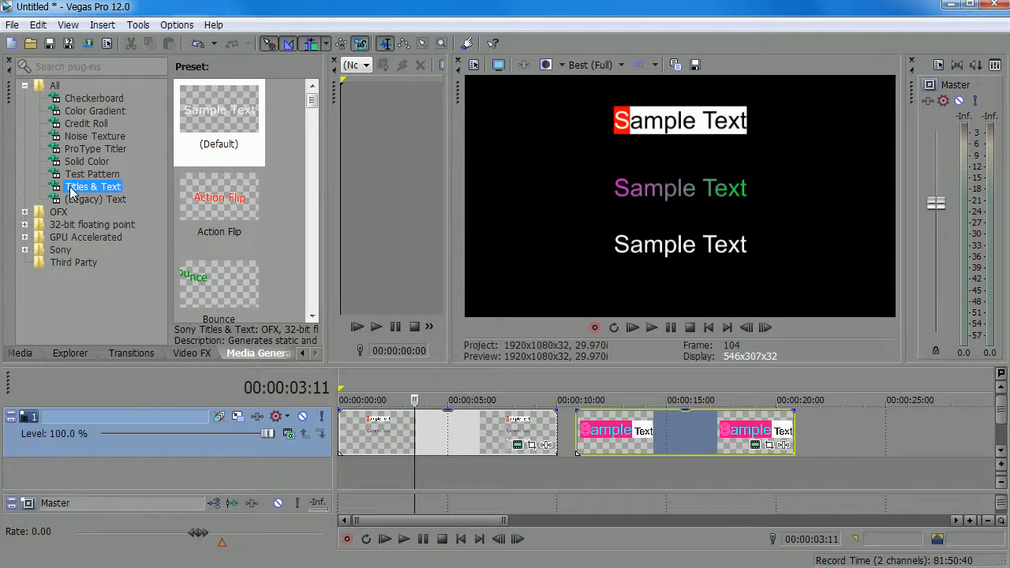
left_click_drag(71, 192, 825, 420)
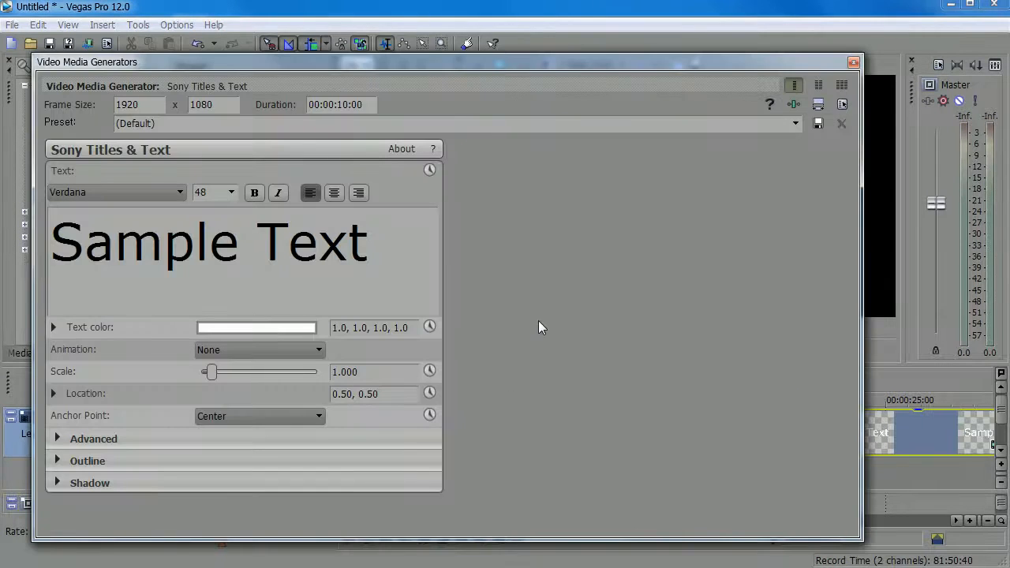
left_click(853, 65)
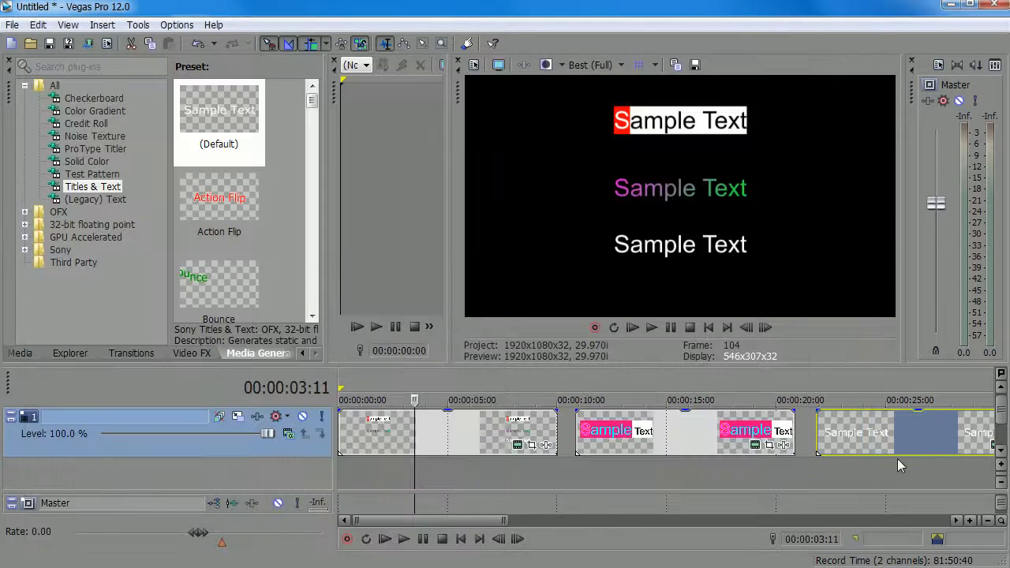
- Place the playhead inside the Titles & Text event at about 00:00:25:21 and open the event's generator properties
left_click(869, 437)
left_click(905, 439)
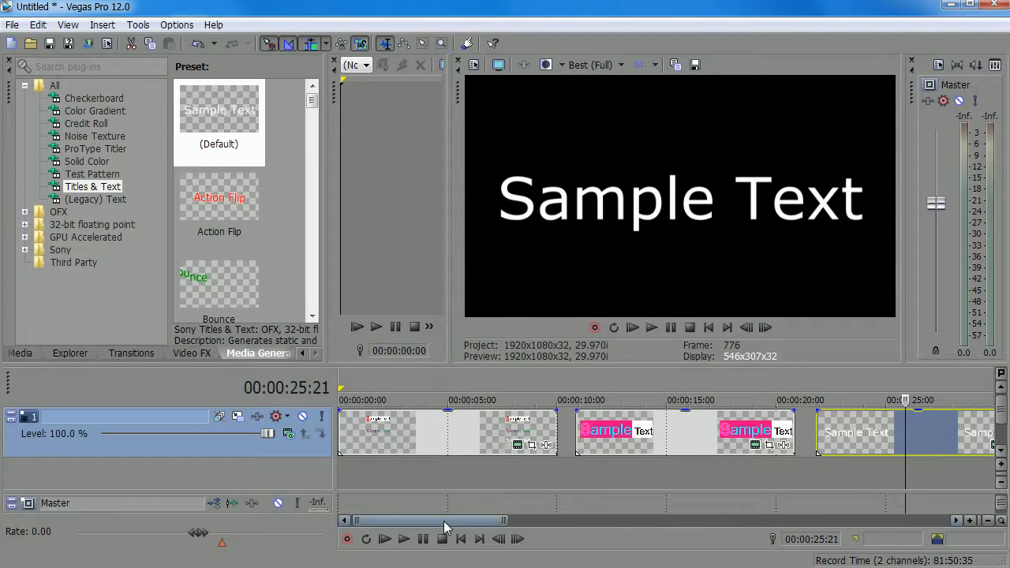
left_click_drag(446, 521, 498, 521)
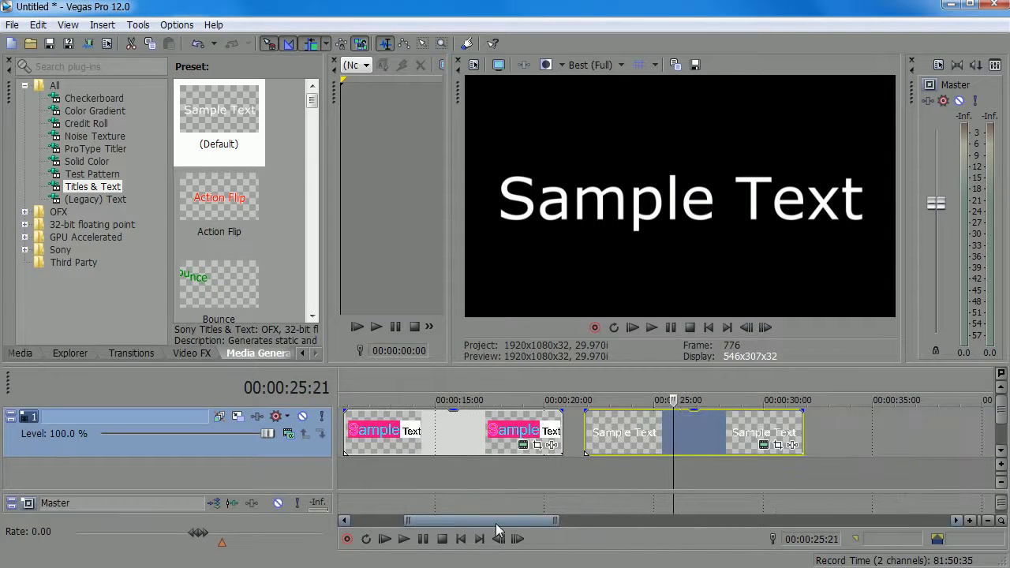
left_click(762, 445)
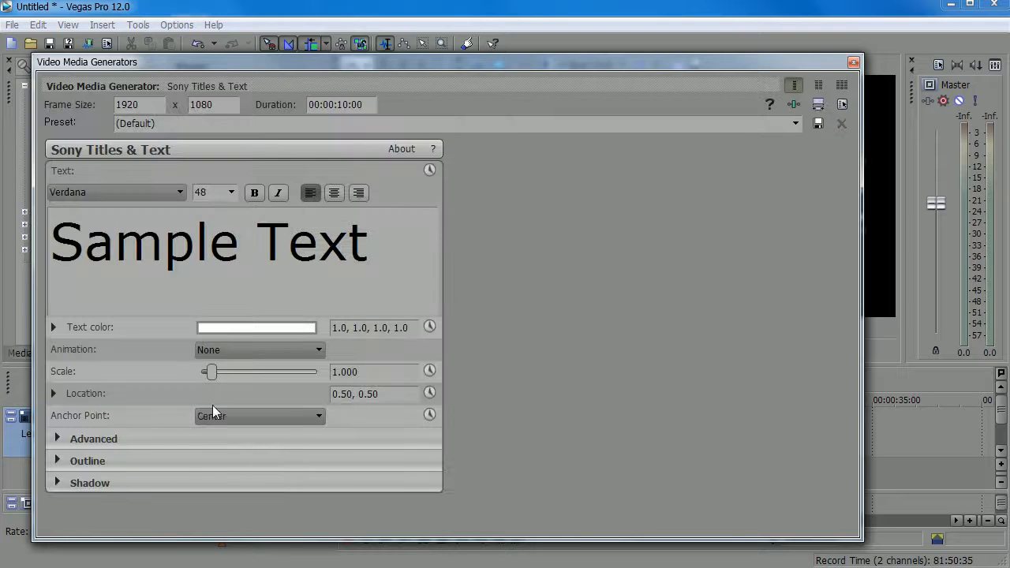
- Look over the Advanced properties of the title and narrow the generator window so the video preview is uncovered
left_click(59, 438)
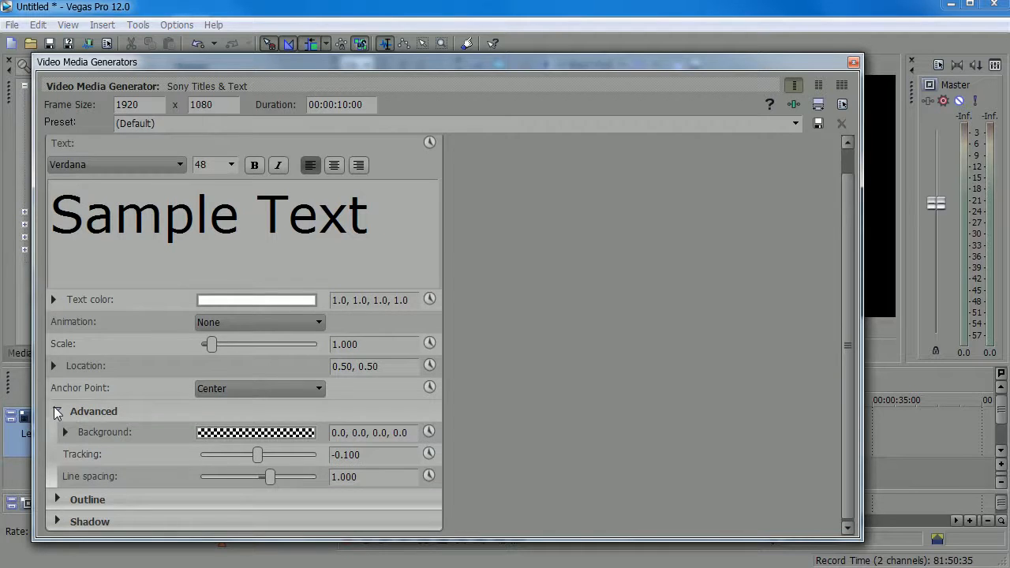
left_click(57, 412)
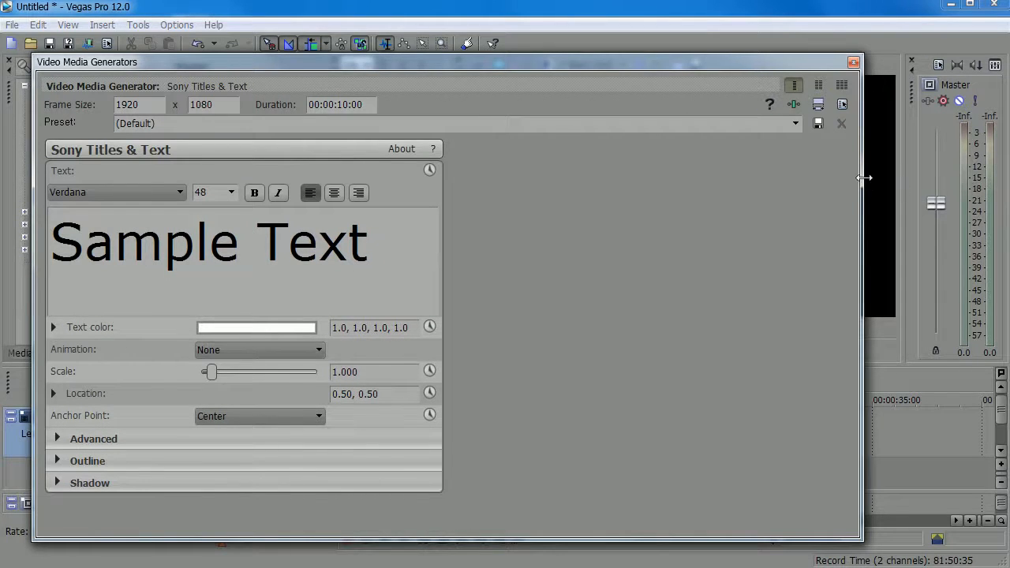
left_click_drag(865, 178, 468, 232)
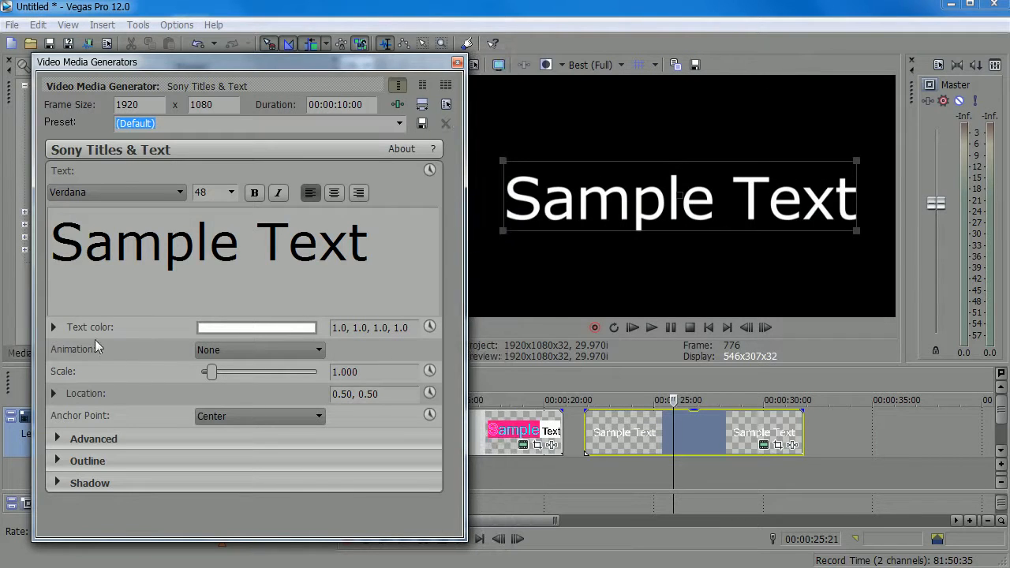
- Try the Action Flip animation on the title while scrubbing through the event, and set the animation to Bounce
left_click(203, 350)
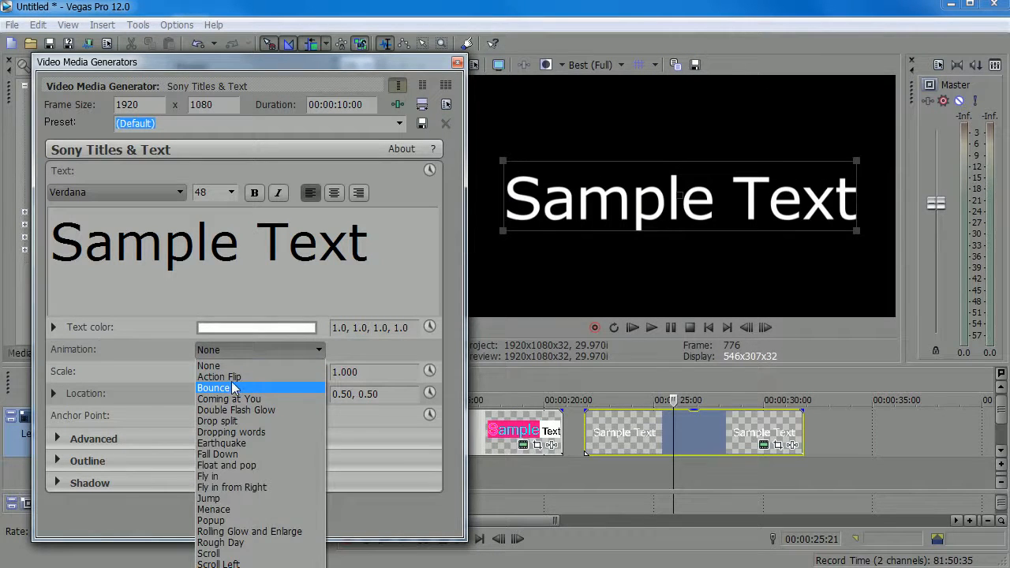
left_click(230, 377)
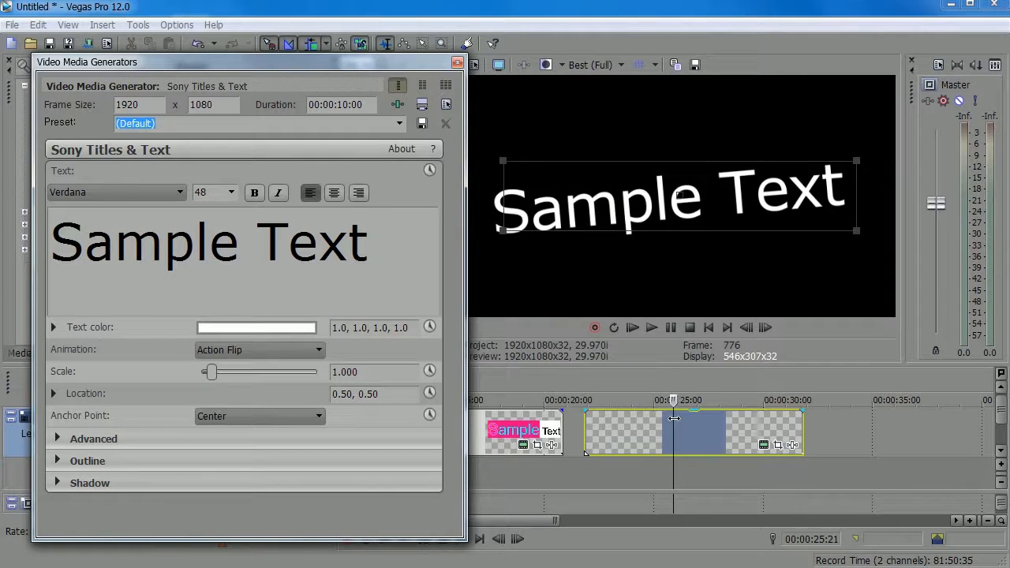
left_click_drag(674, 418, 648, 462)
left_click(241, 350)
left_click(229, 389)
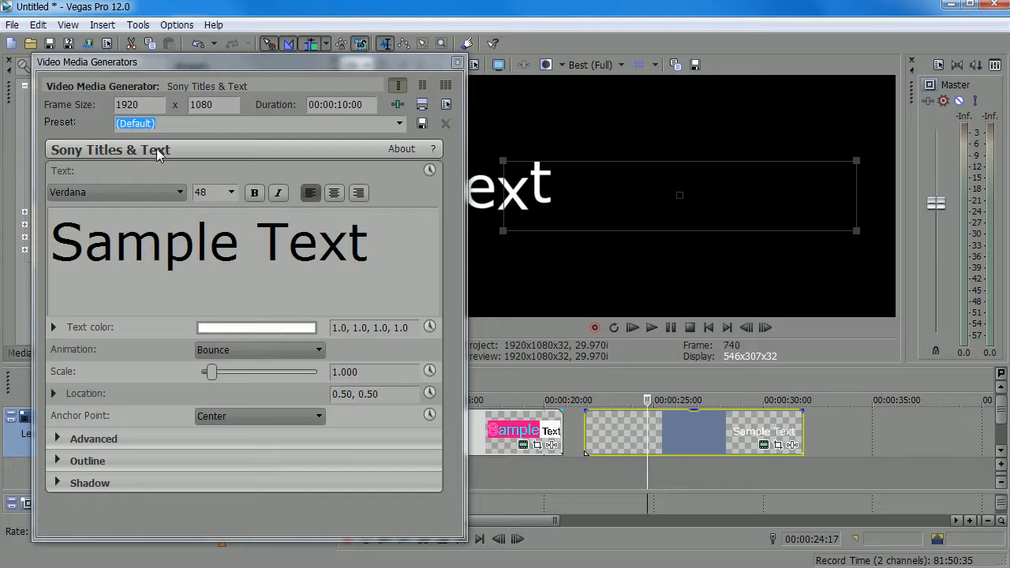
- With the letters Sa selected, set the text color to 1.0, 0.87, 0.79, 1.0, scrub through the event and close the generator window
left_click(108, 247)
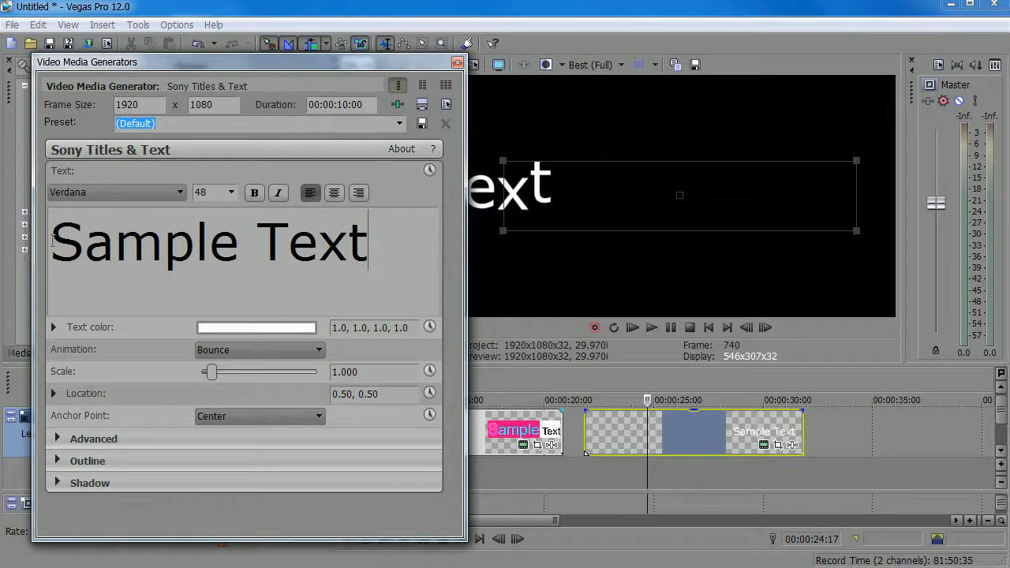
left_click_drag(121, 249, 36, 233)
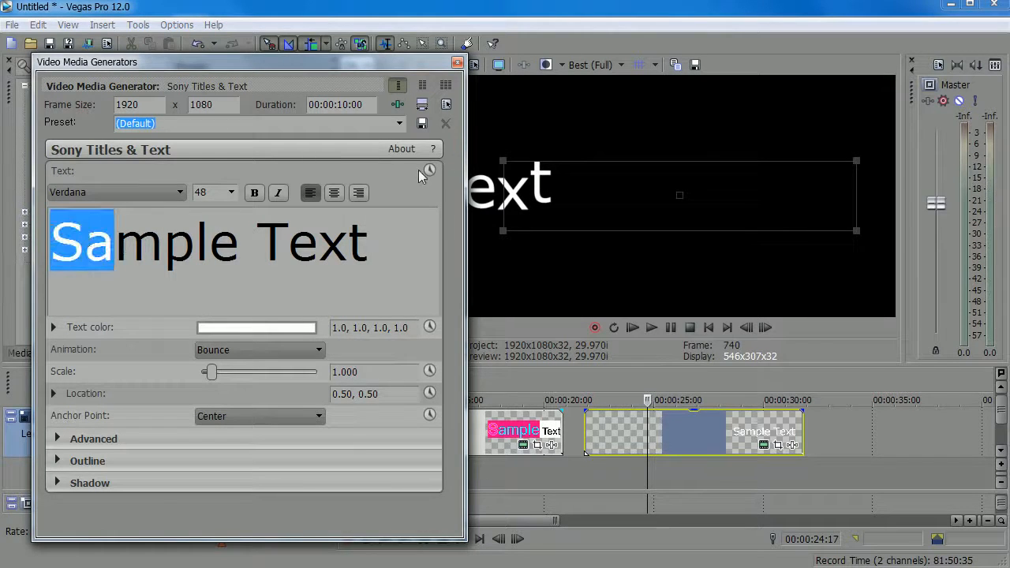
left_click(250, 329)
left_click(241, 399)
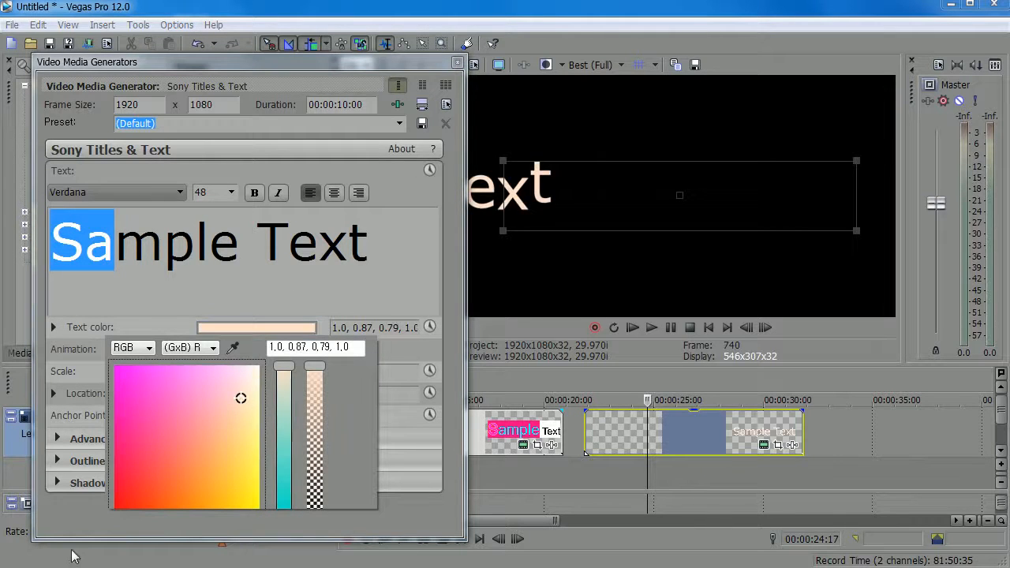
left_click(613, 401)
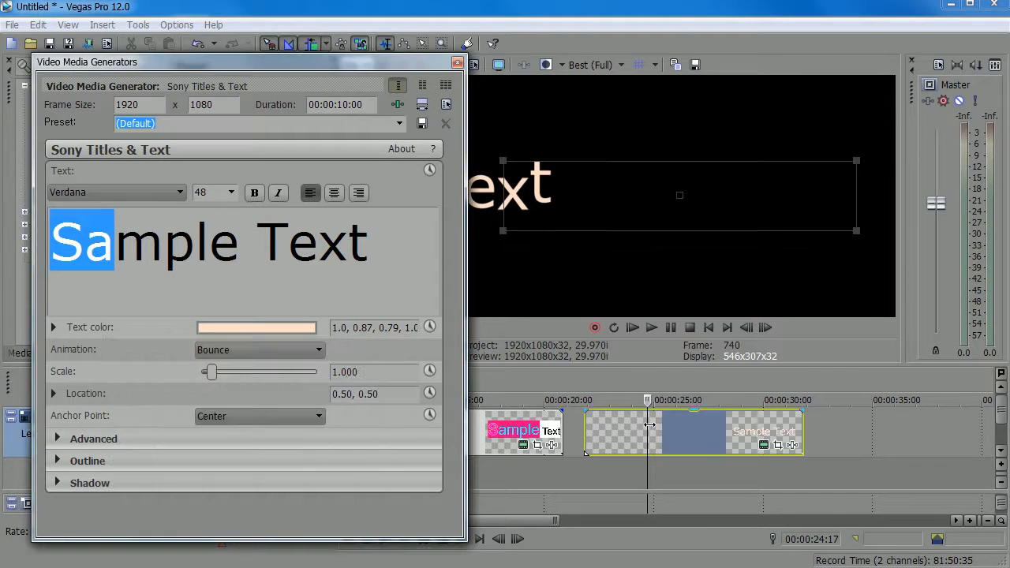
left_click_drag(649, 425, 707, 444)
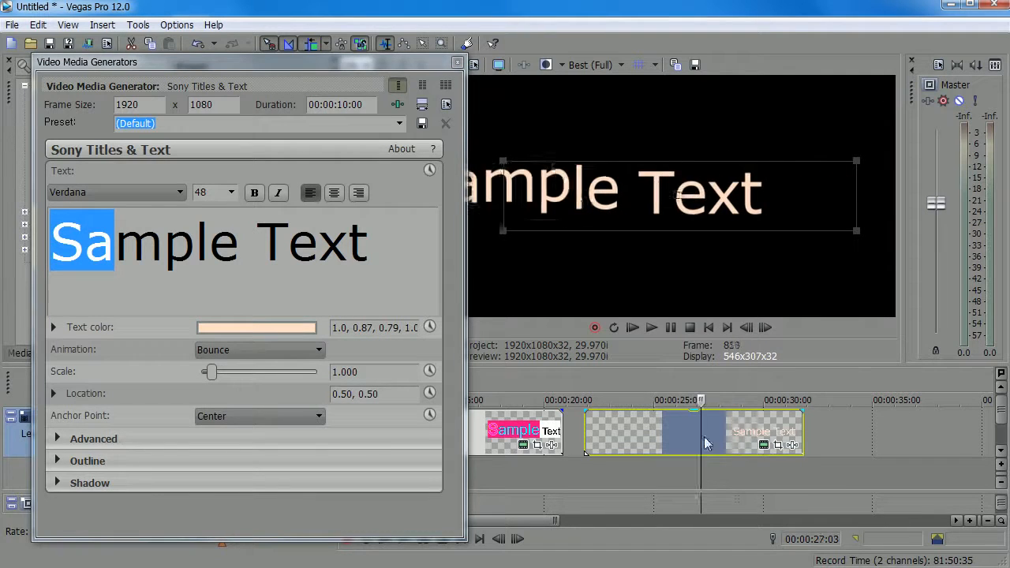
left_click(457, 61)
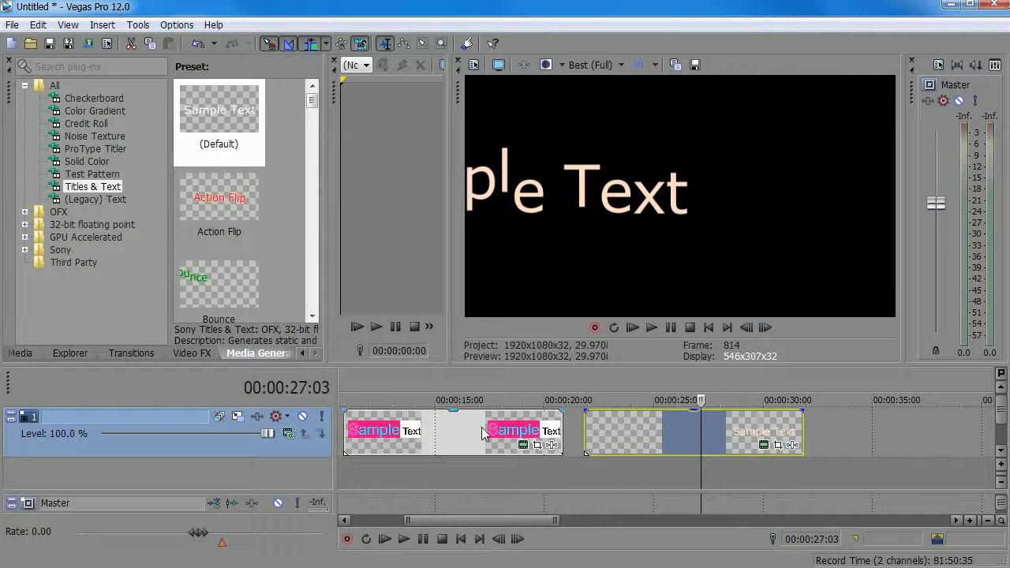
- Show the ProType Titler presets, select the second title event and scrub the playhead back into the first title event
left_click(95, 150)
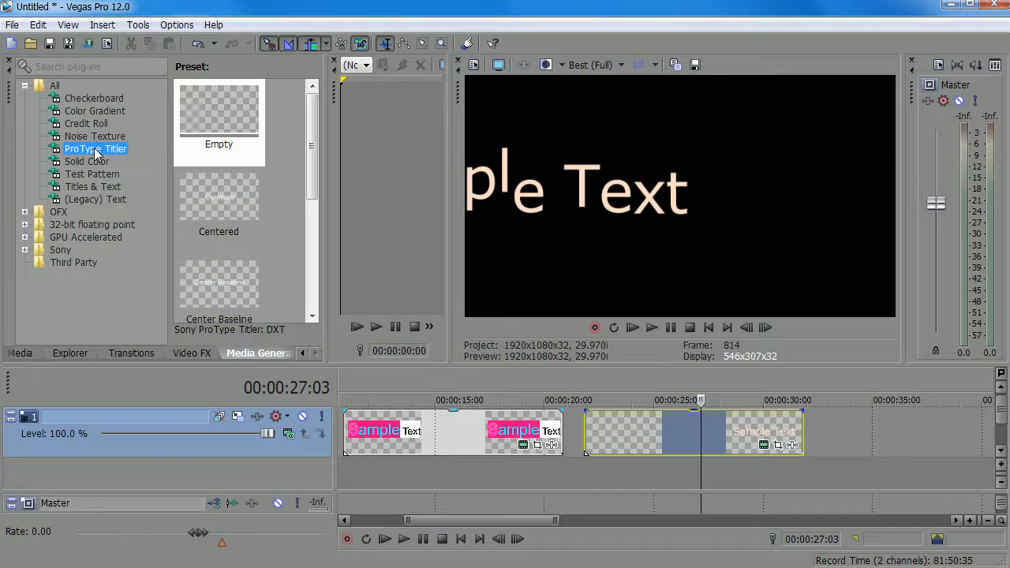
left_click(488, 427)
left_click_drag(488, 426, 450, 539)
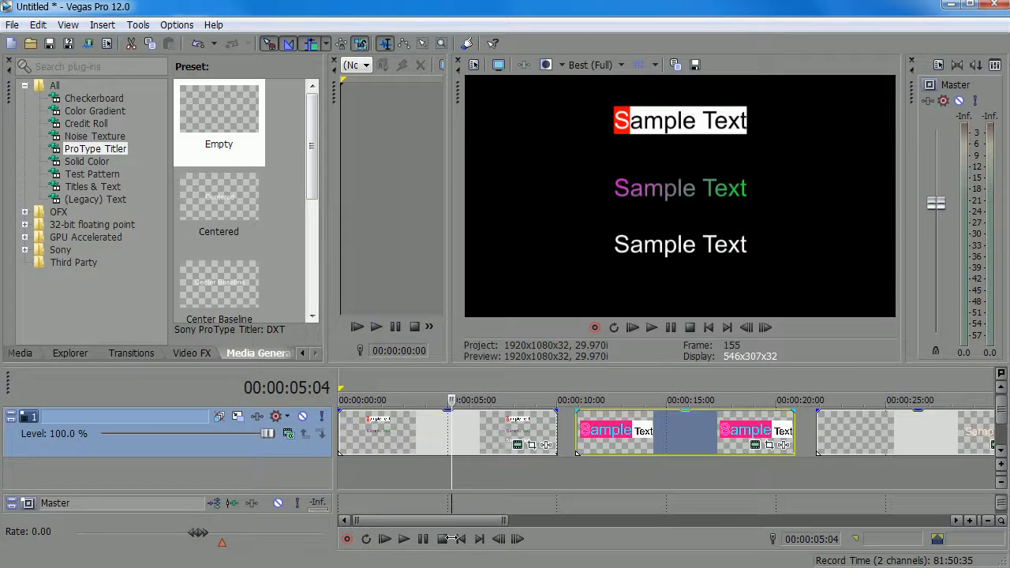